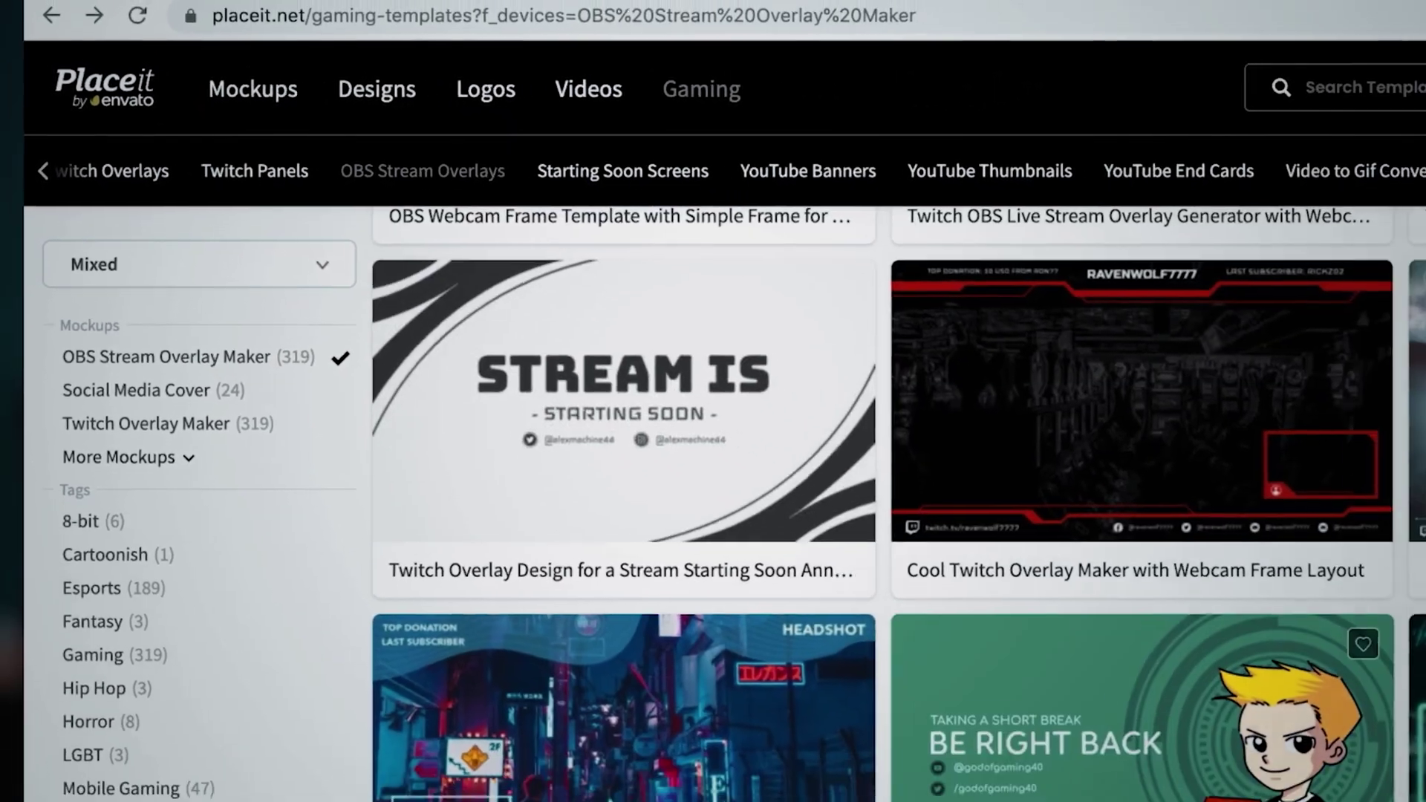
# Scroll through Placeit's gaming and YouTube video templates
pyautogui.scroll(3, 1383, 450)
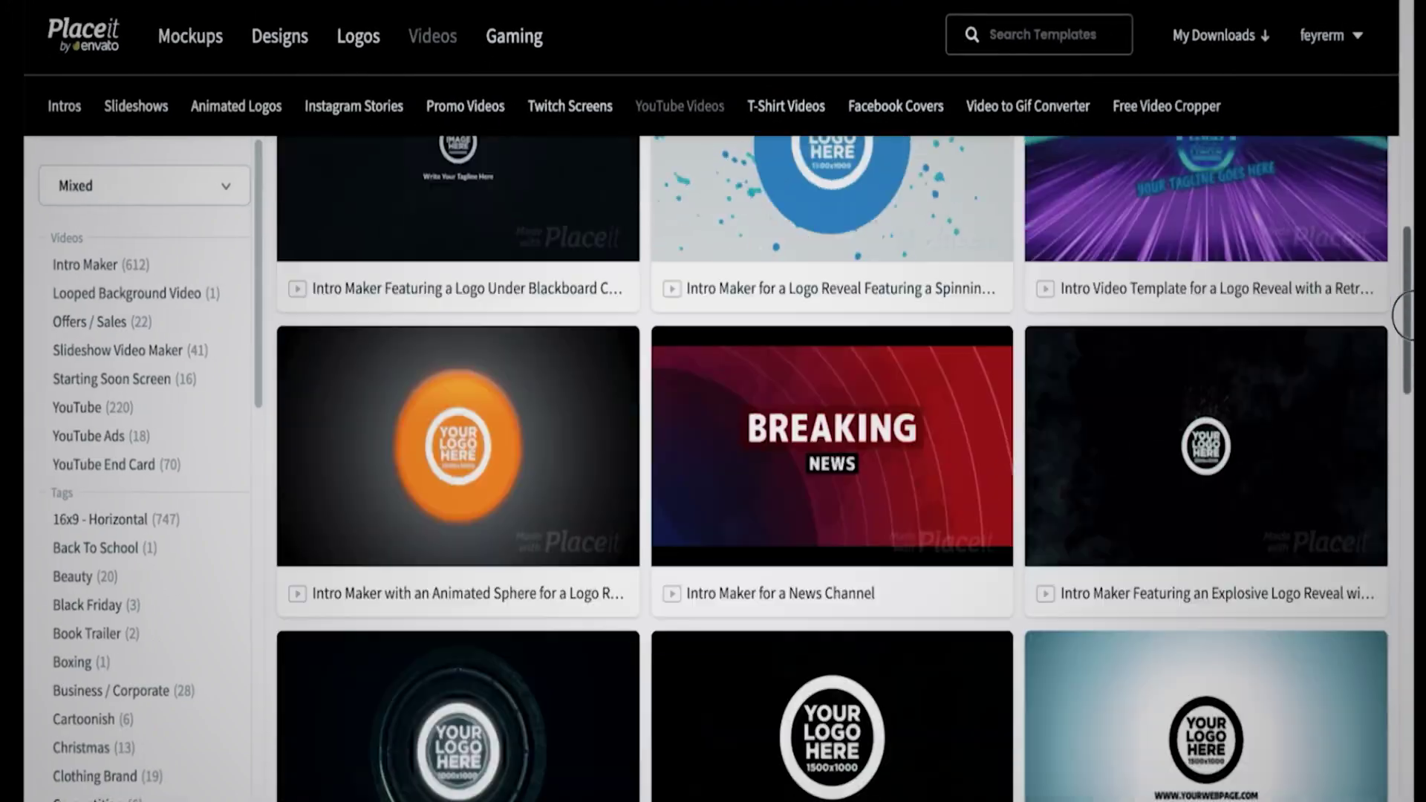
pyautogui.scroll(-5, 1200, 591)
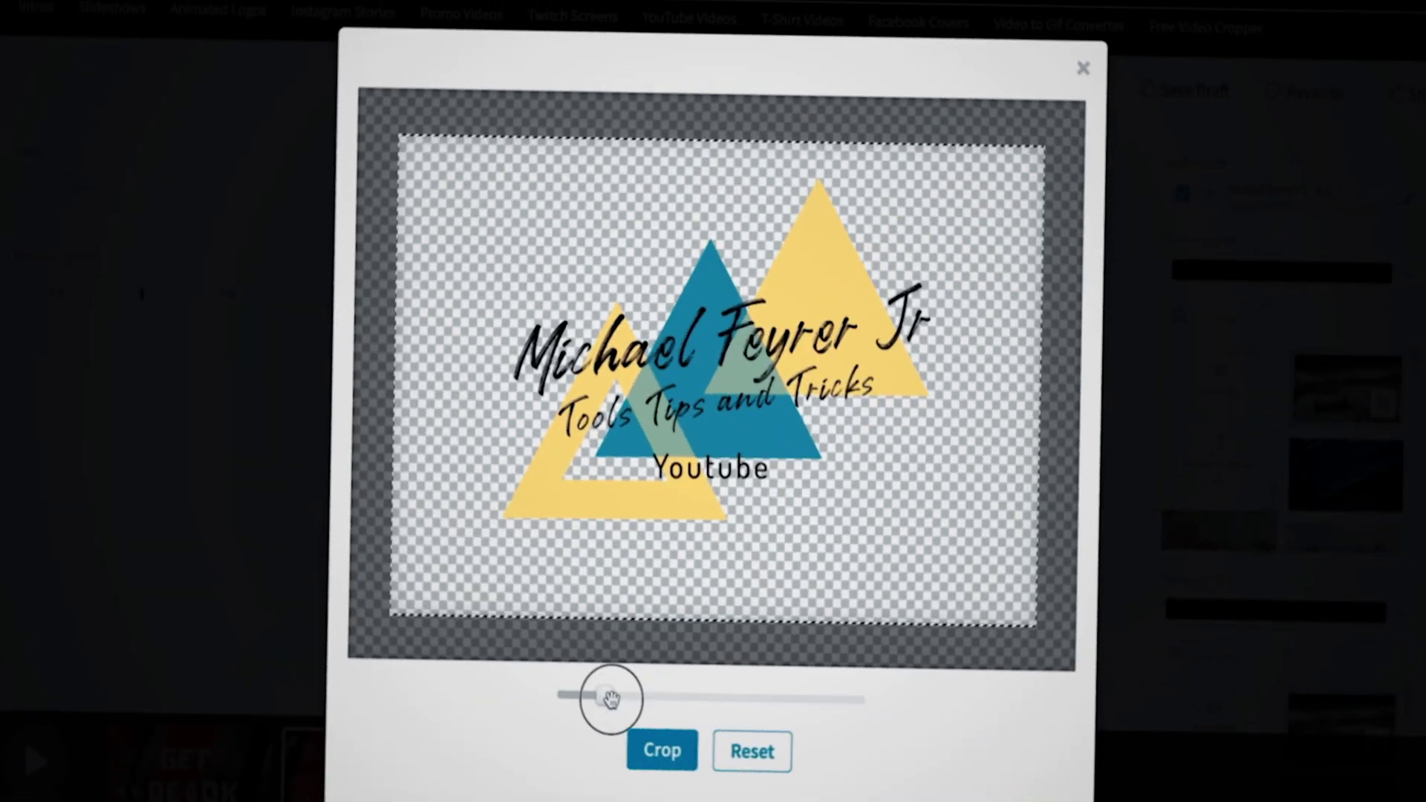
# Enlarge the triangle logo in the crop area and shift it left
pyautogui.moveTo(611, 699)
pyautogui.mouseDown()
pyautogui.moveTo(646, 697)
pyautogui.moveTo(632, 698)
pyautogui.mouseUp()
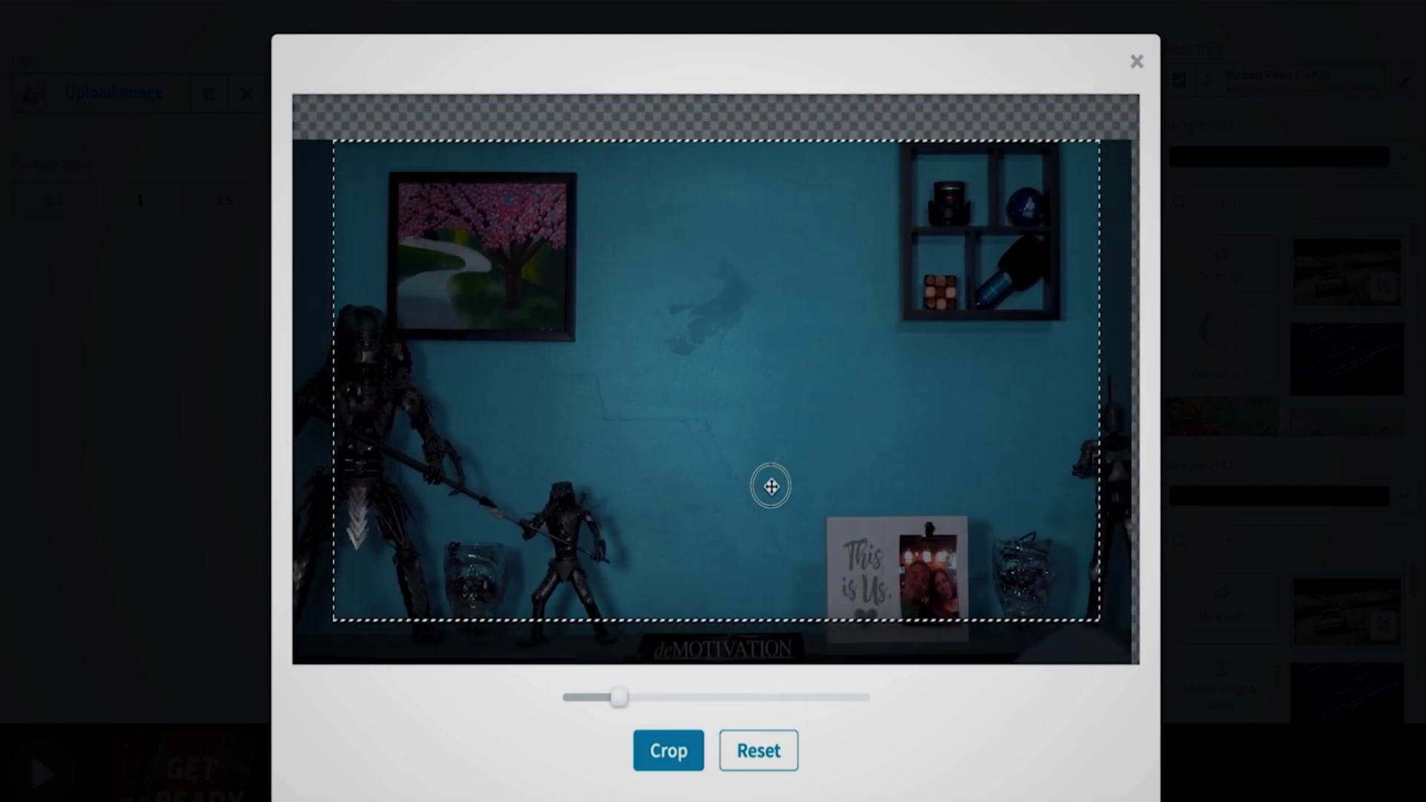
pyautogui.moveTo(768, 484); pyautogui.dragTo(738, 487)
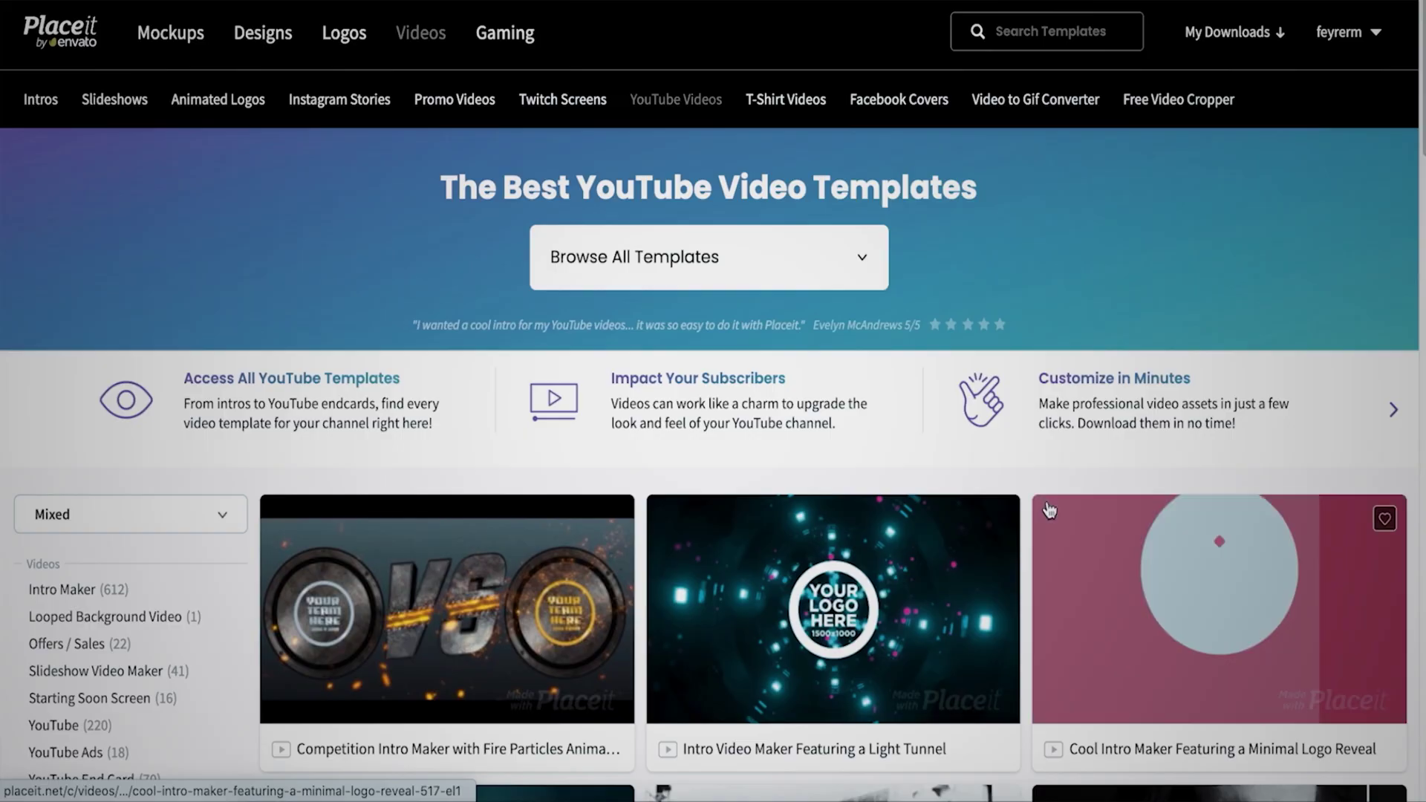
pyautogui.scroll(-8, 1022, 496)
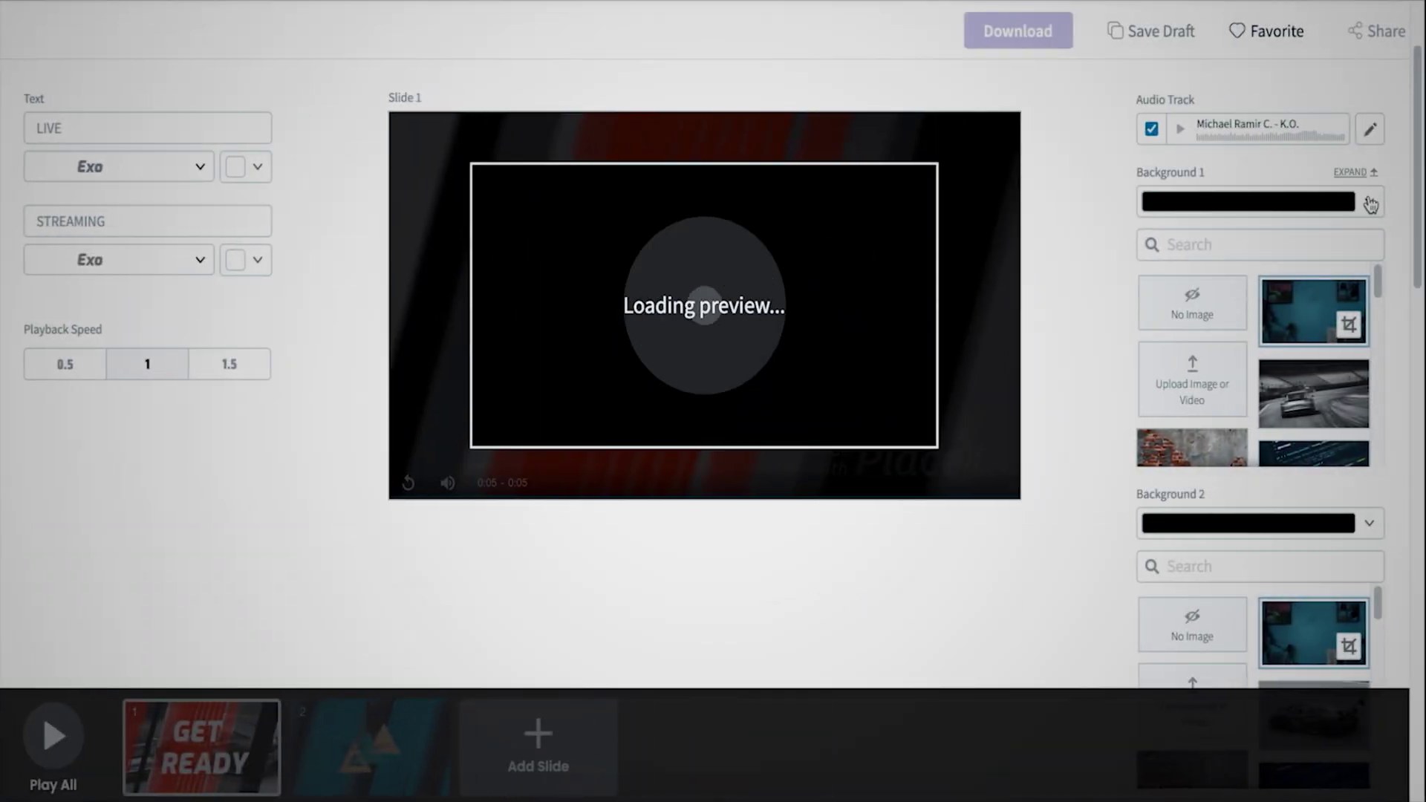
# Set Background 1 to white and open the Background 2 colour choices
pyautogui.click(1381, 198)
pyautogui.click(1362, 235)
pyautogui.click(1375, 515)
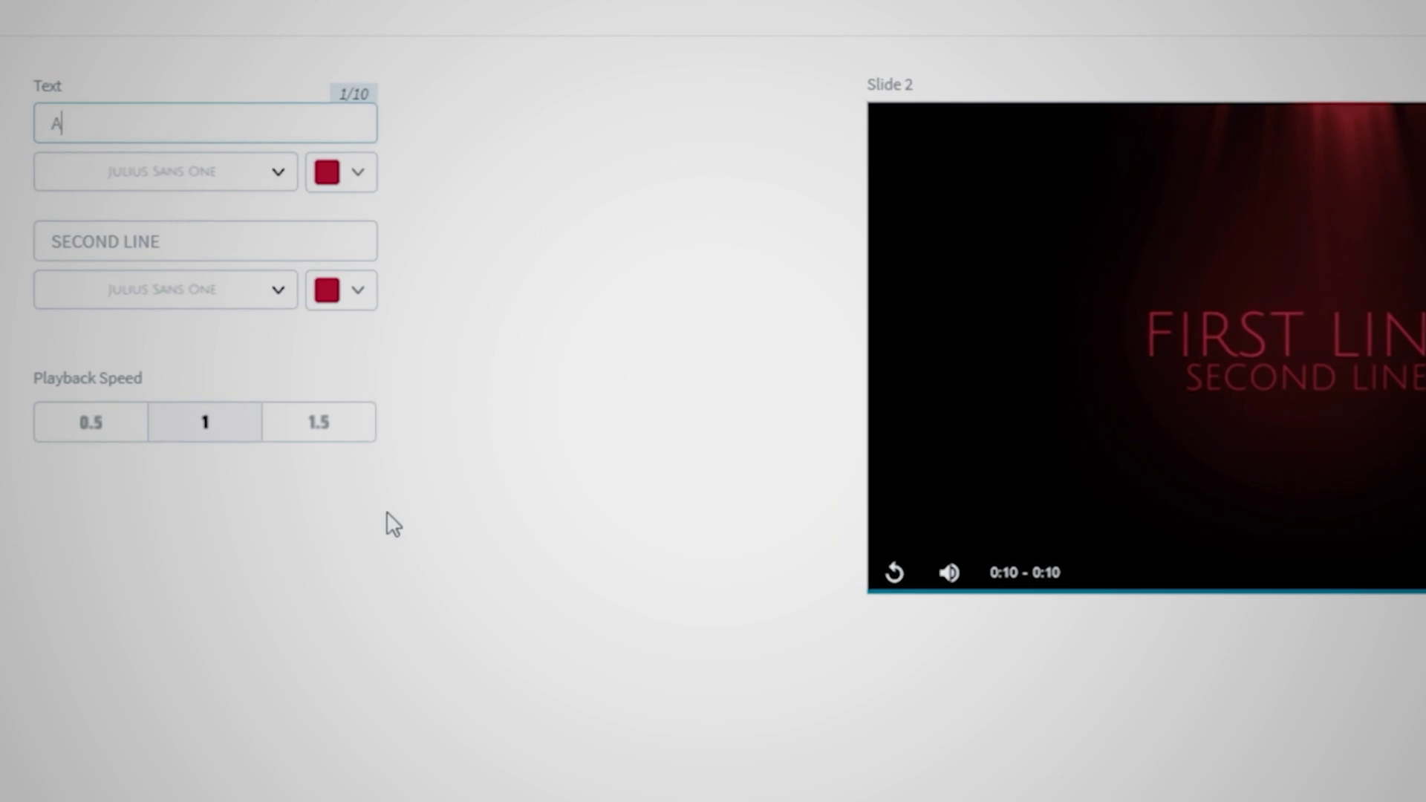
pyautogui.write('utomatio')
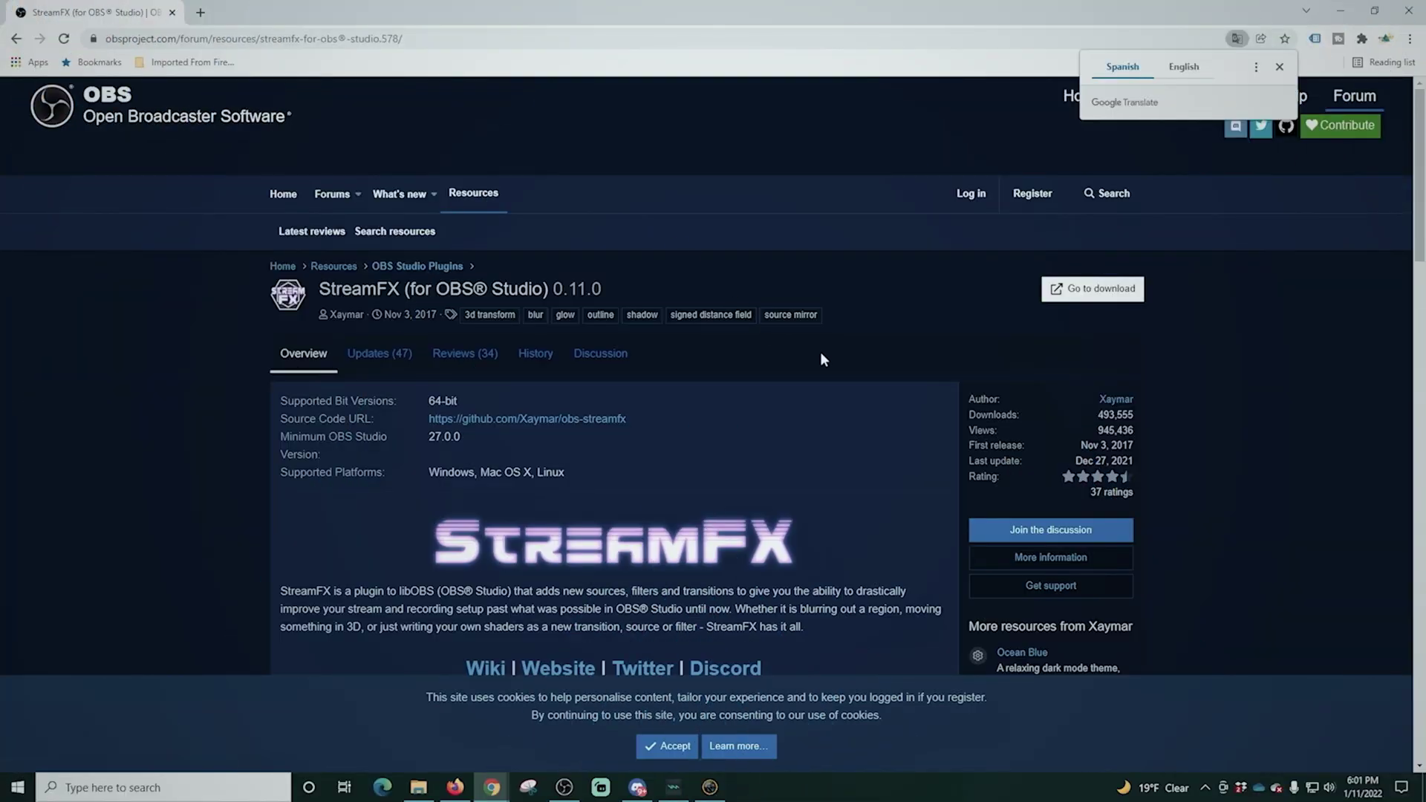
# Download the streamfx-windows 0.11.0 .exe installer from the GitHub release Assets
pyautogui.click(1078, 297)
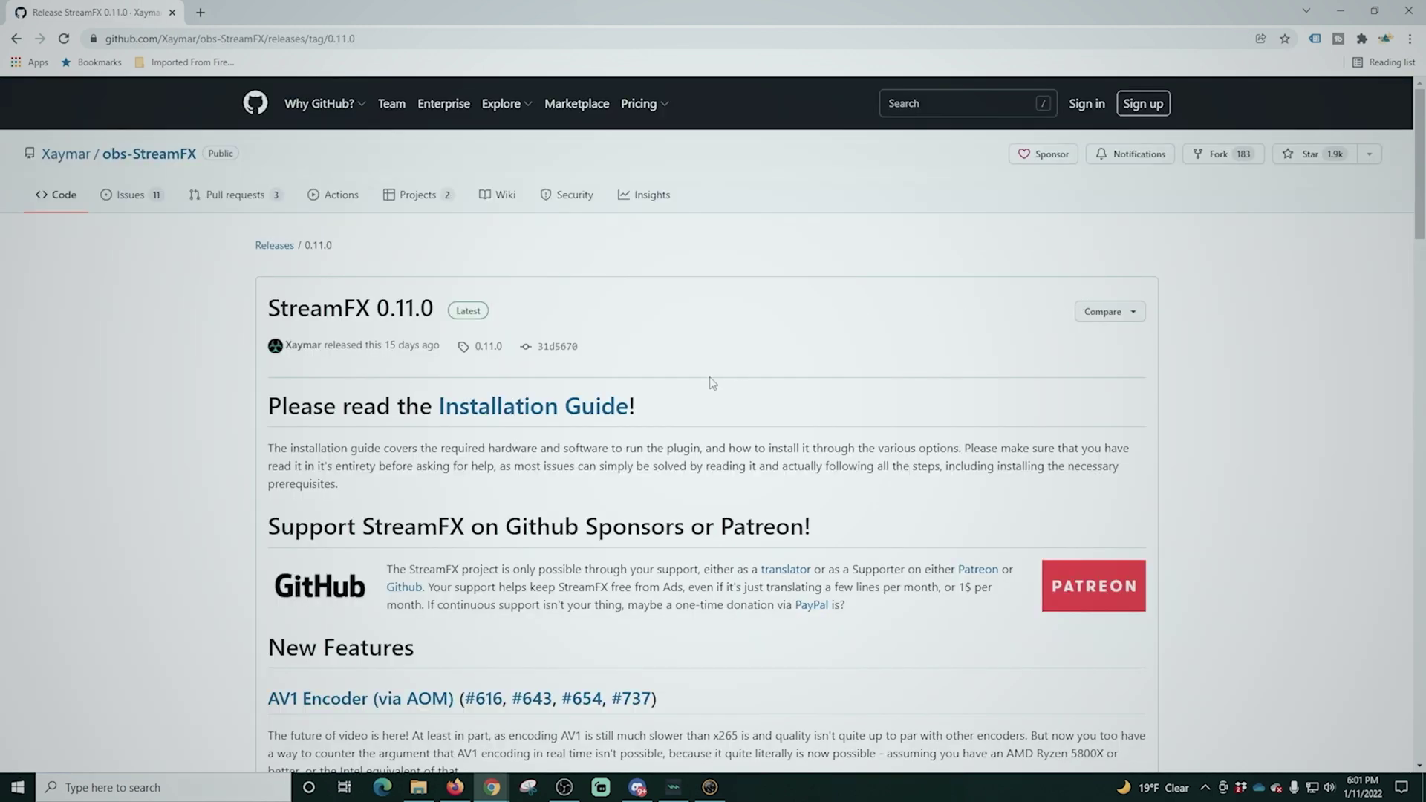
pyautogui.scroll(-2, 711, 382)
pyautogui.scroll(-13, 450, 336)
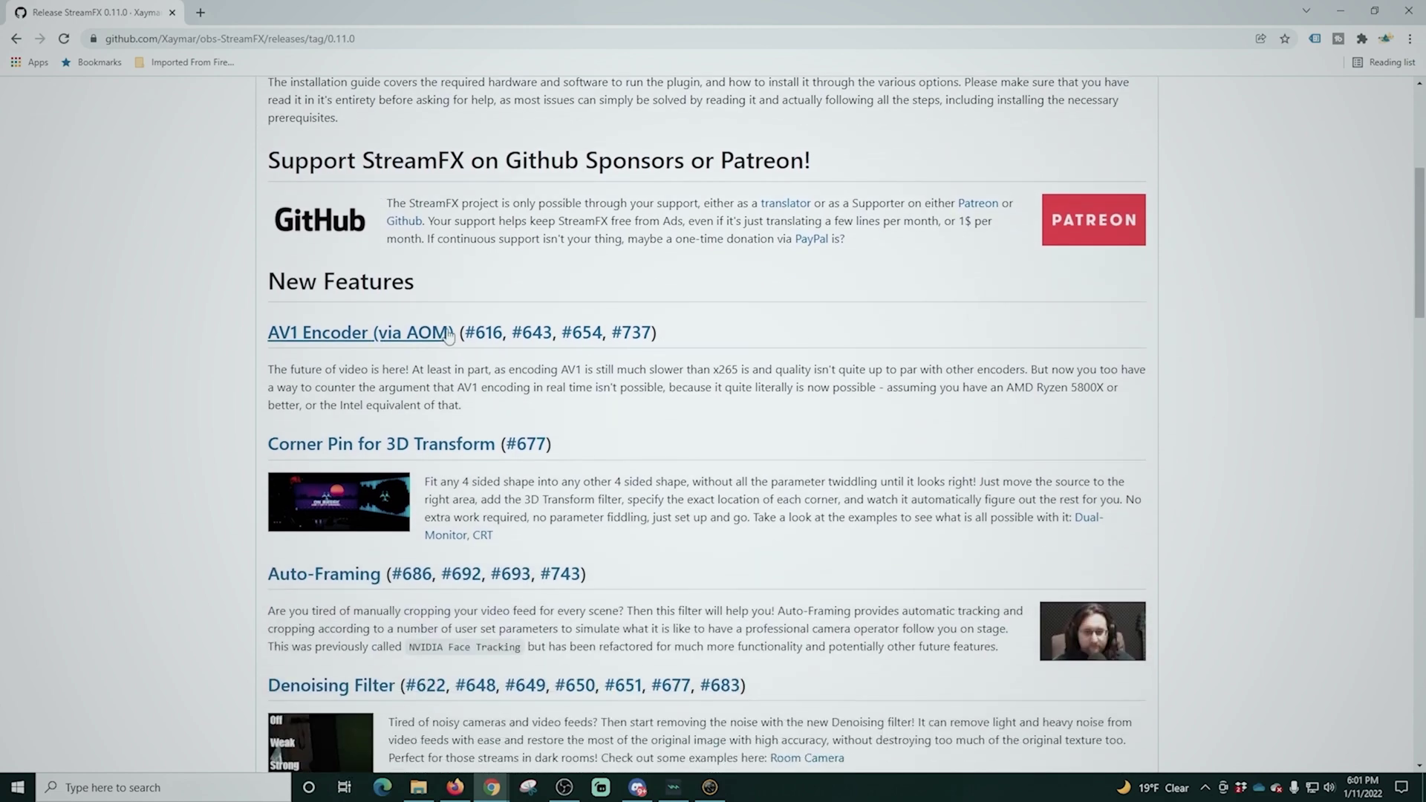
pyautogui.scroll(-14, 449, 334)
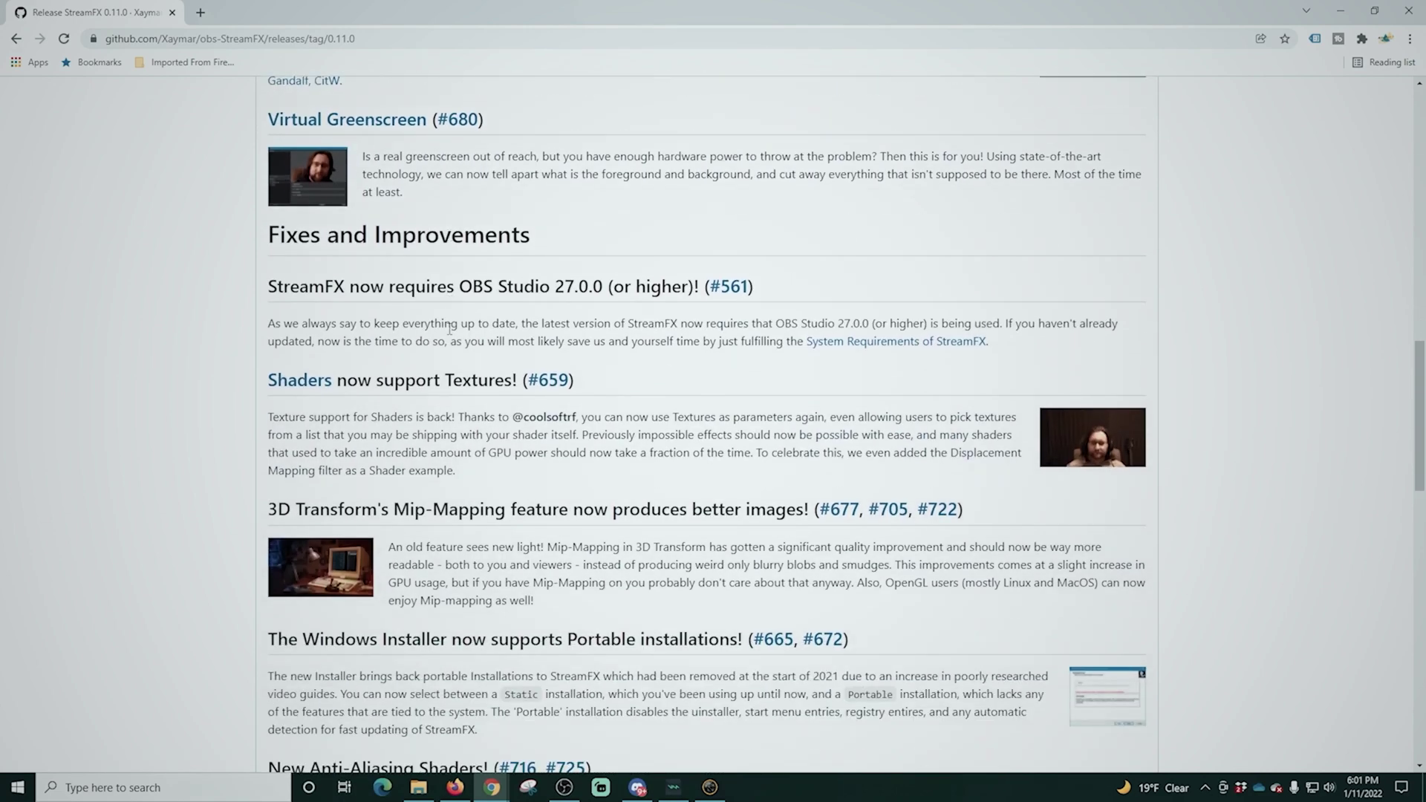
pyautogui.scroll(-5, 454, 327)
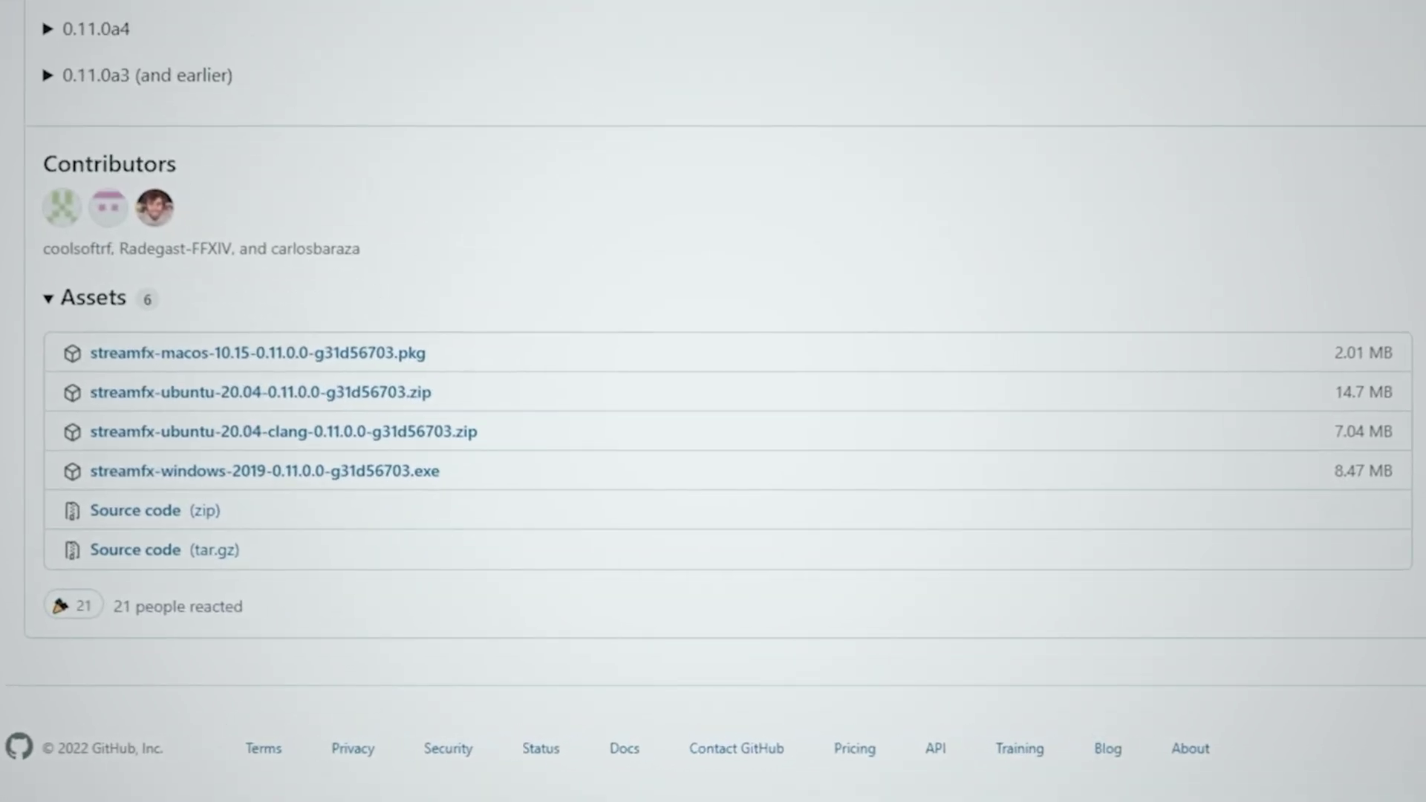
pyautogui.click(295, 479)
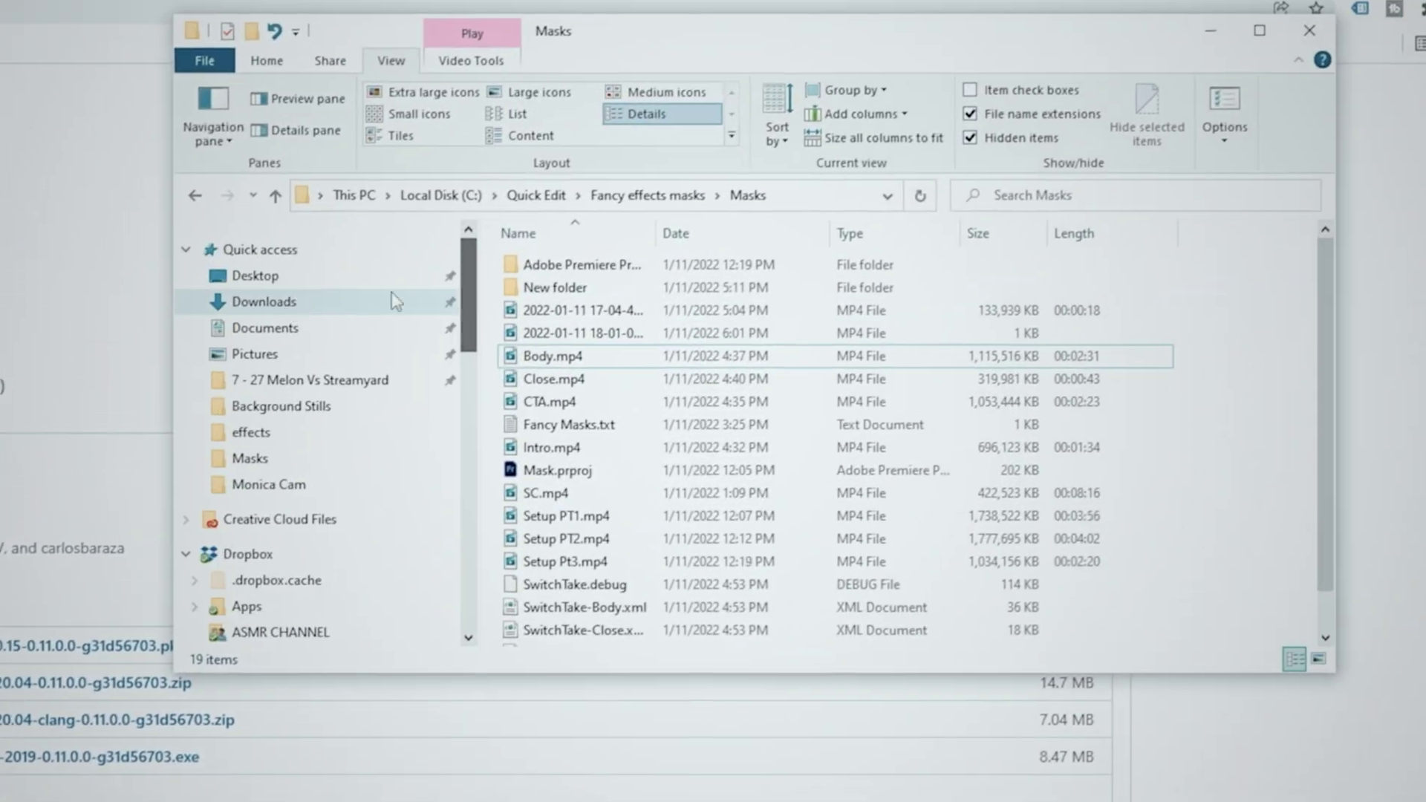
# Launch the StreamFX installer from Downloads and show SmartScreen's More info details
pyautogui.click(398, 296)
pyautogui.click(605, 304)
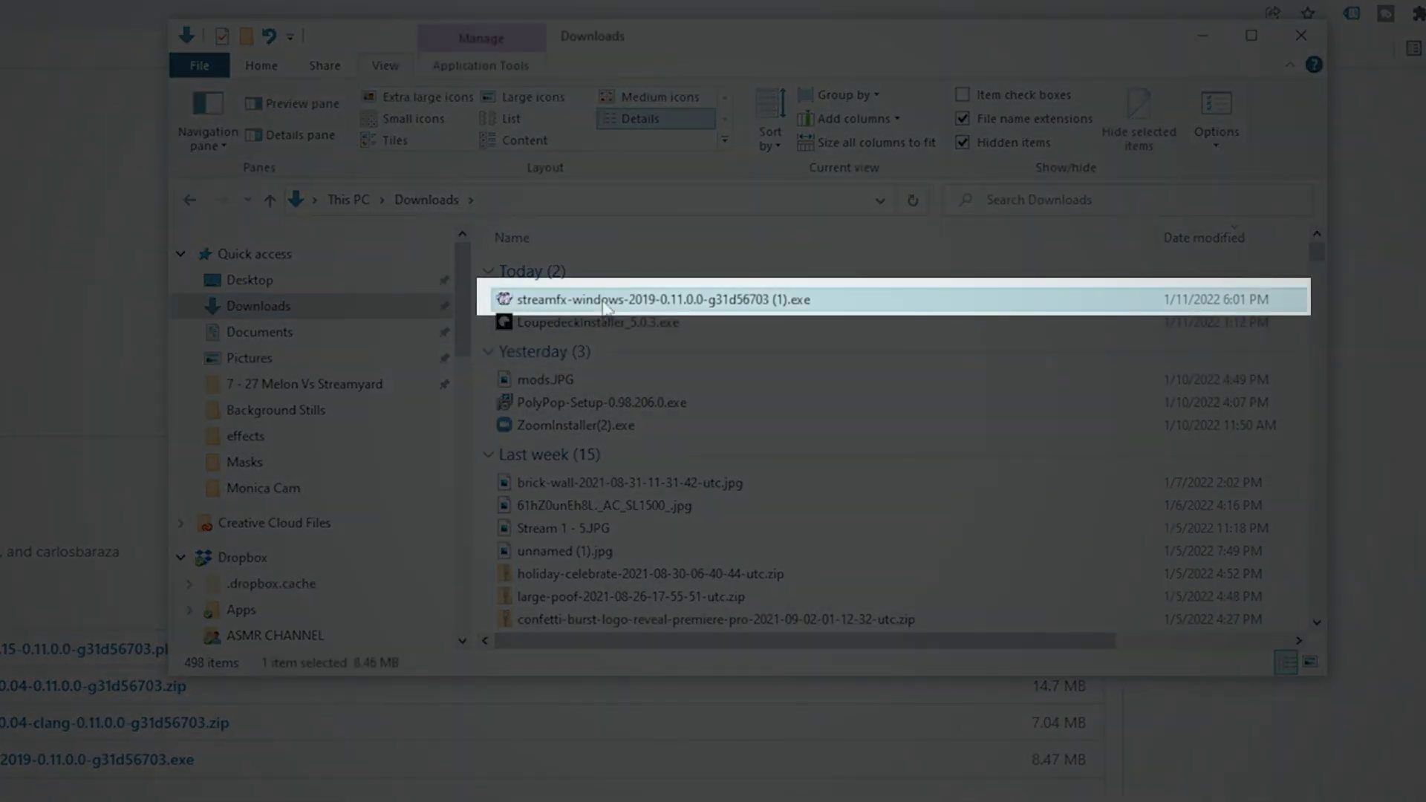
pyautogui.doubleClick(605, 300)
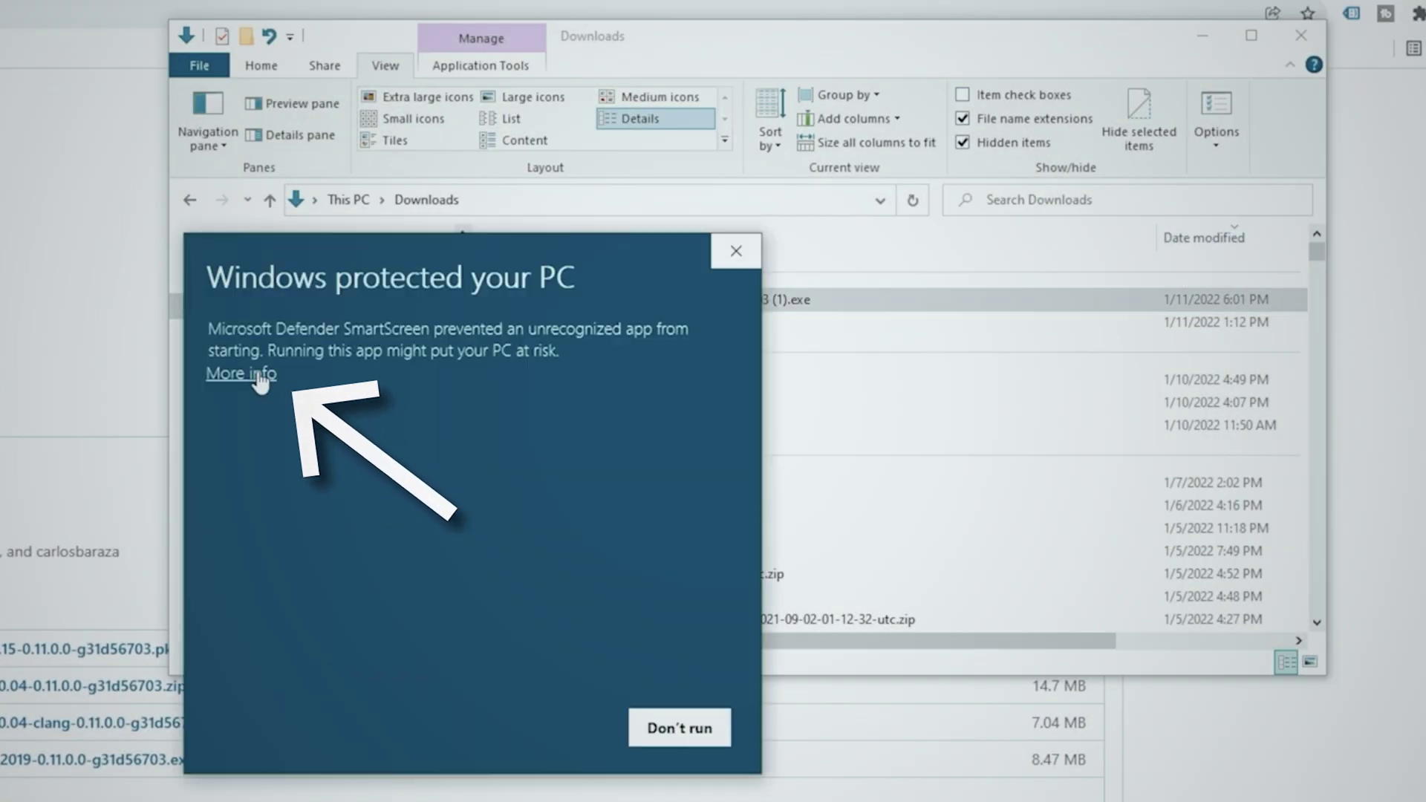
pyautogui.click(251, 373)
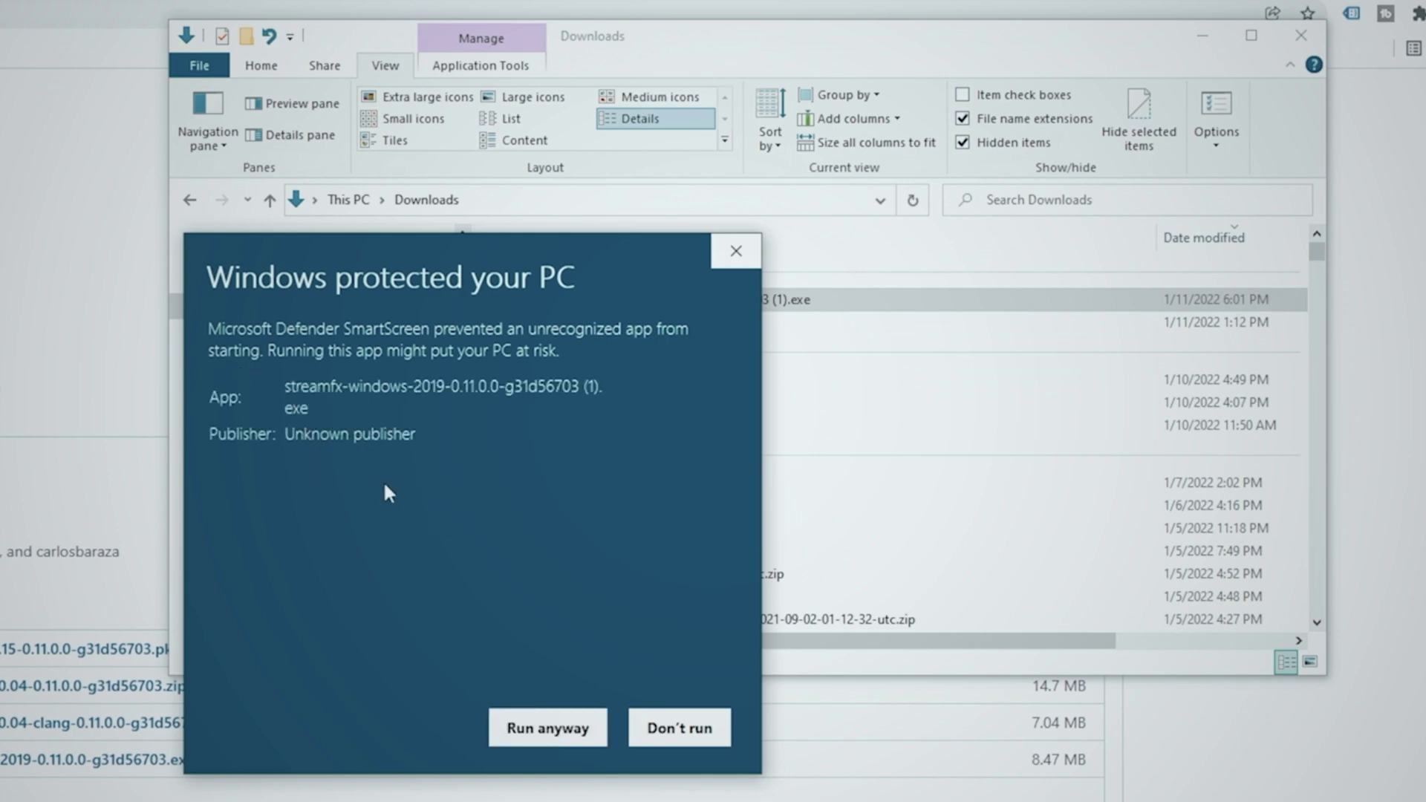
# Run StreamFX setup anyway and install it for all users, Static type, into e:\obs-studio
pyautogui.click(520, 730)
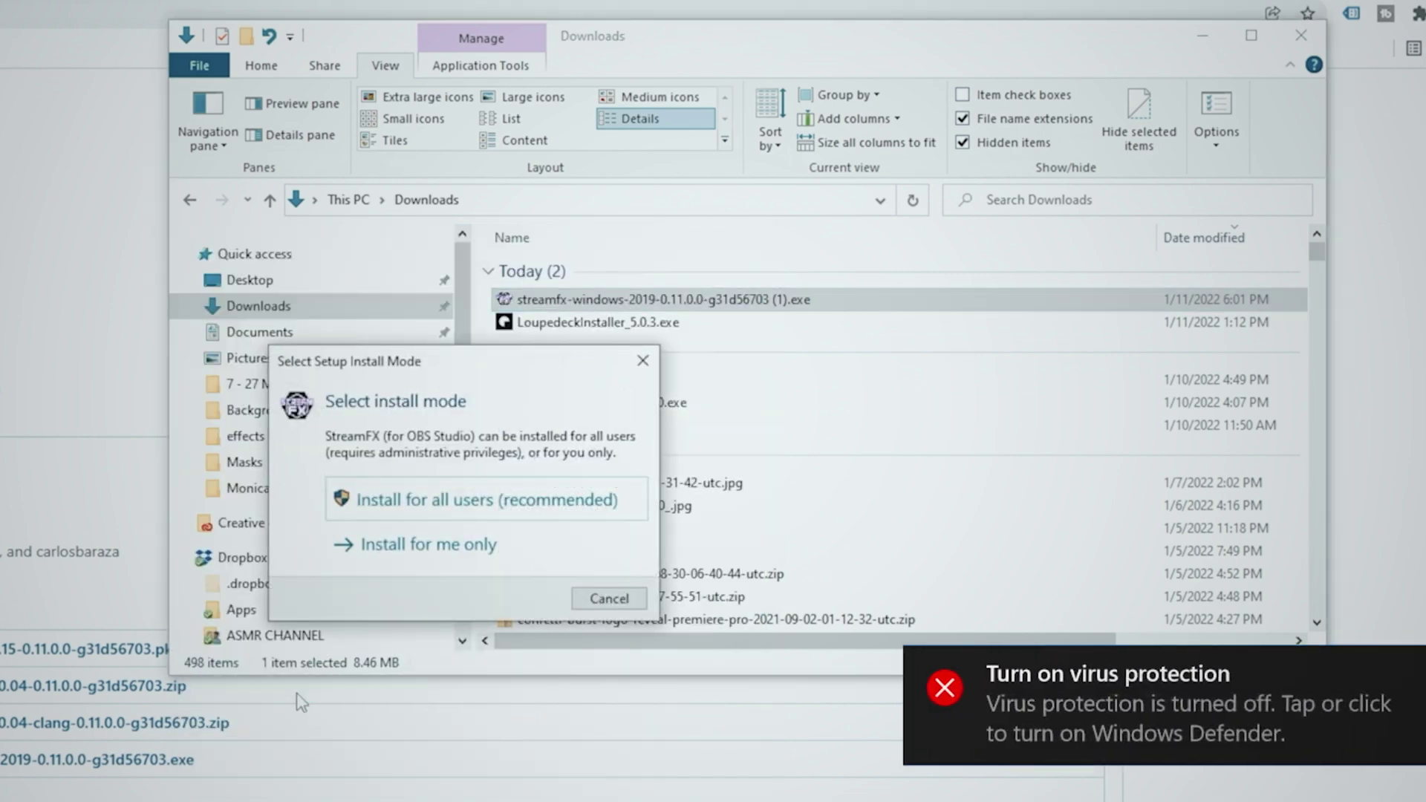
pyautogui.click(427, 505)
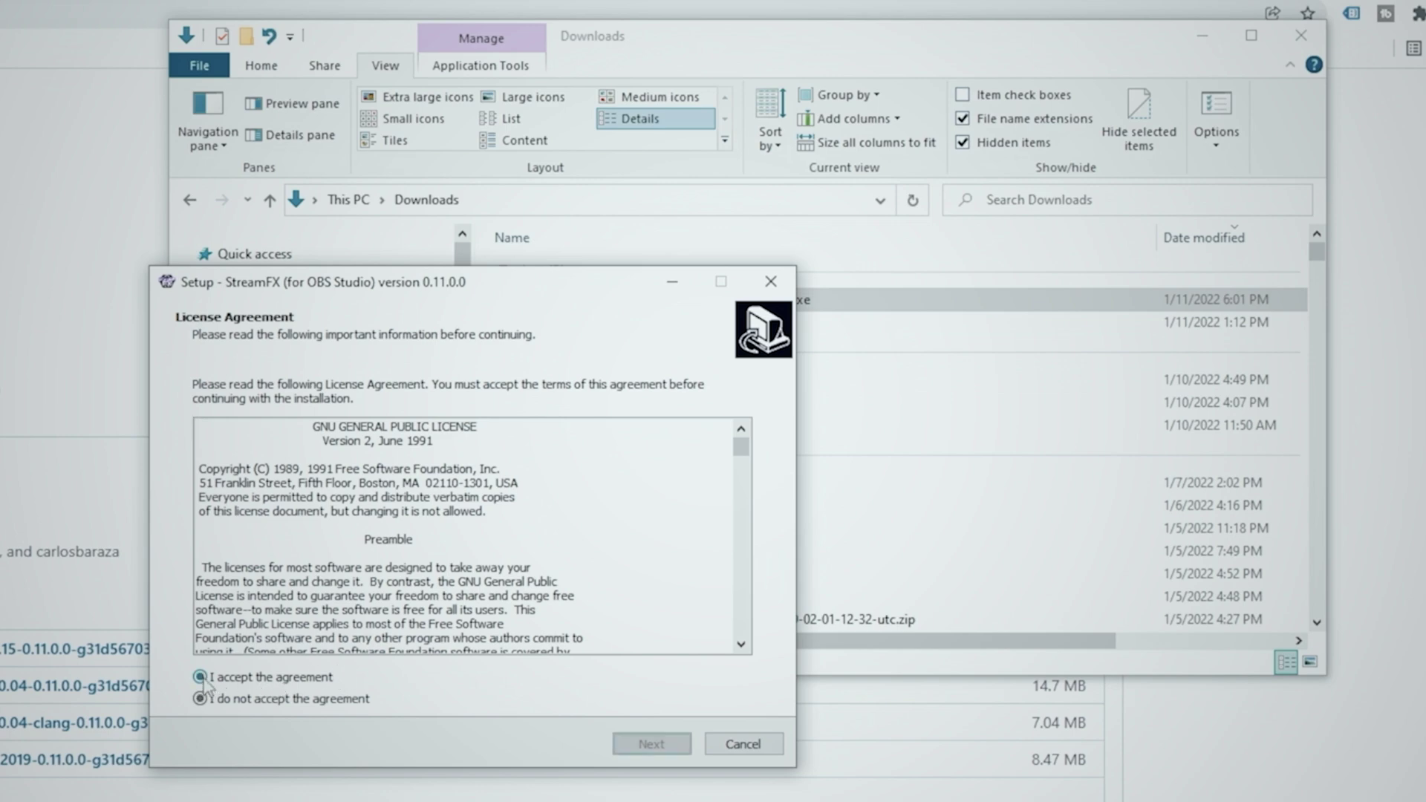
pyautogui.click(646, 744)
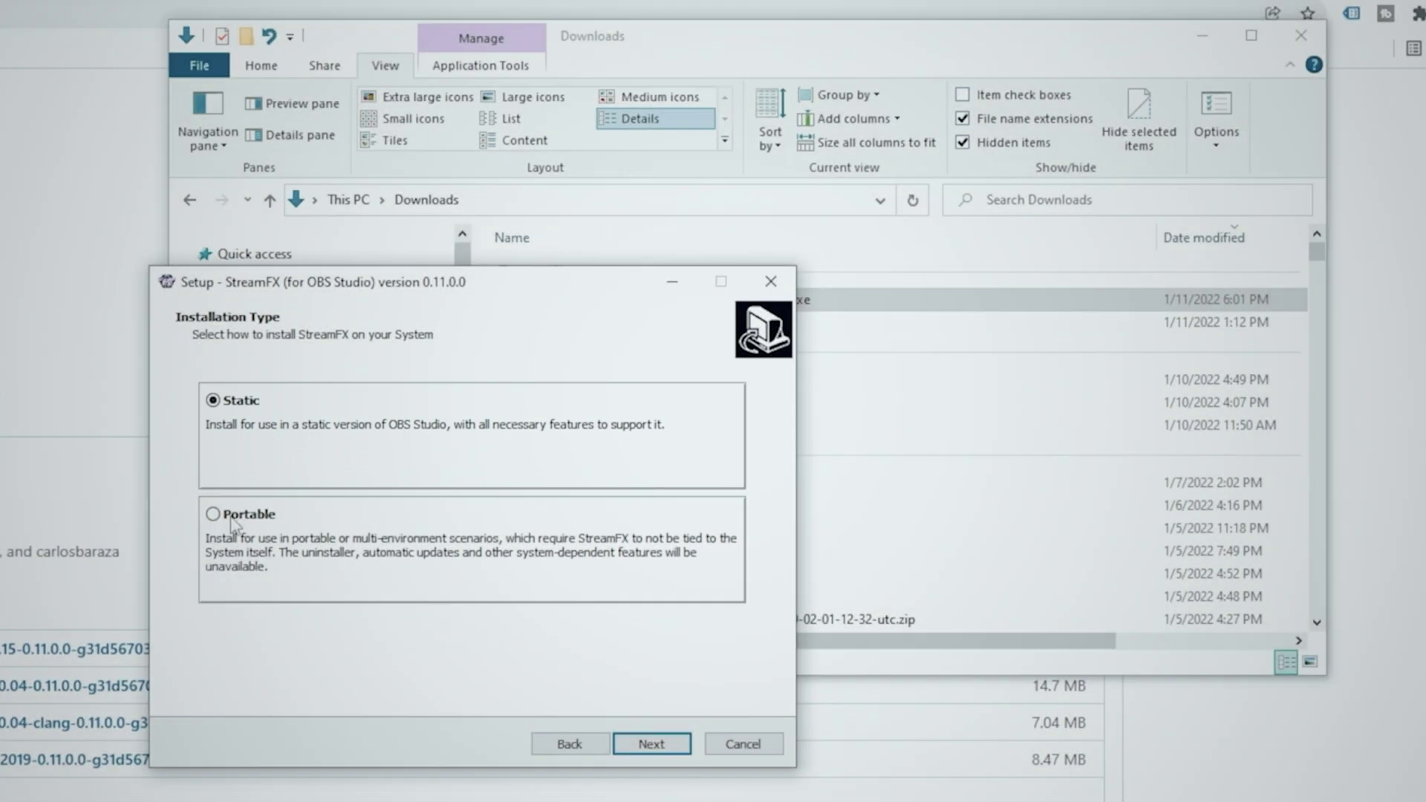
pyautogui.click(640, 750)
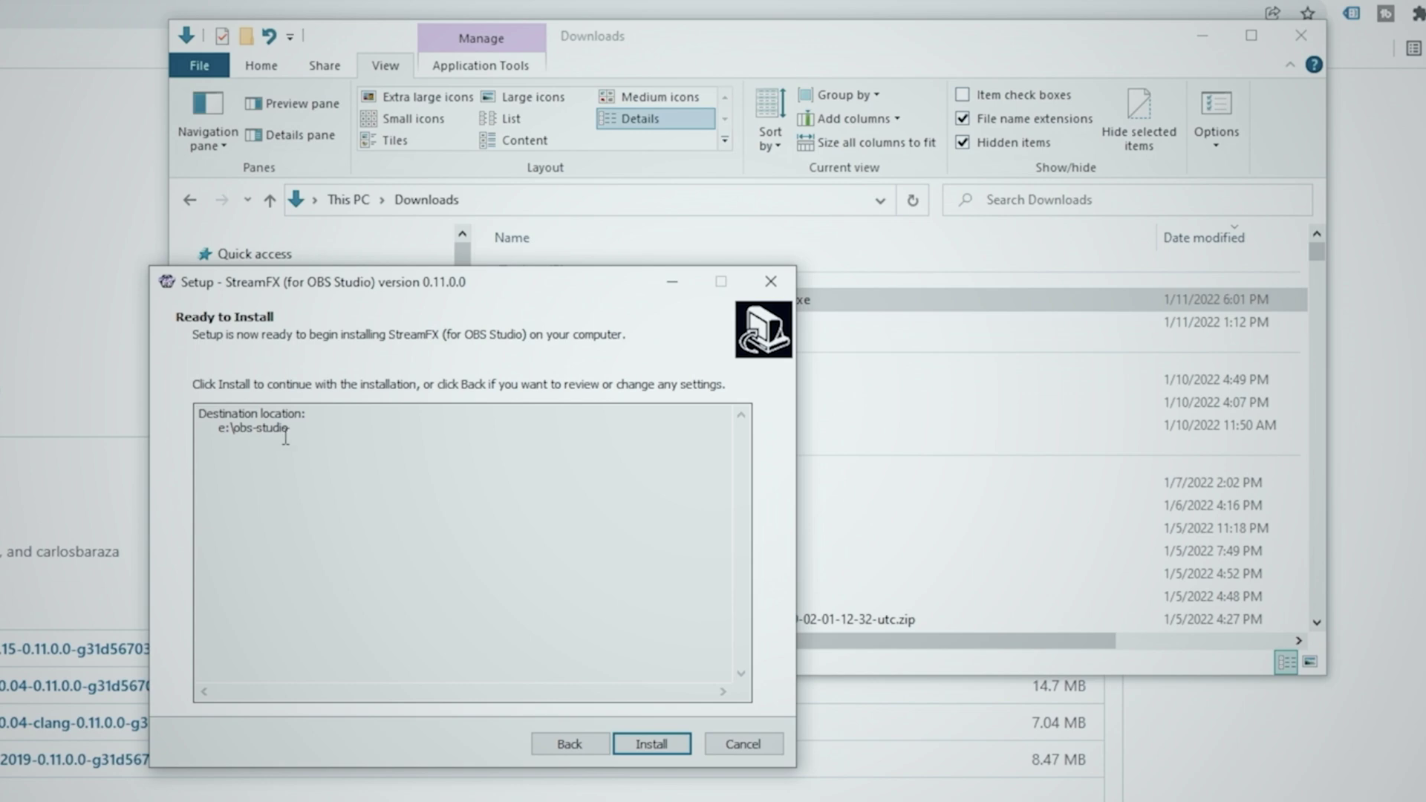
pyautogui.click(651, 743)
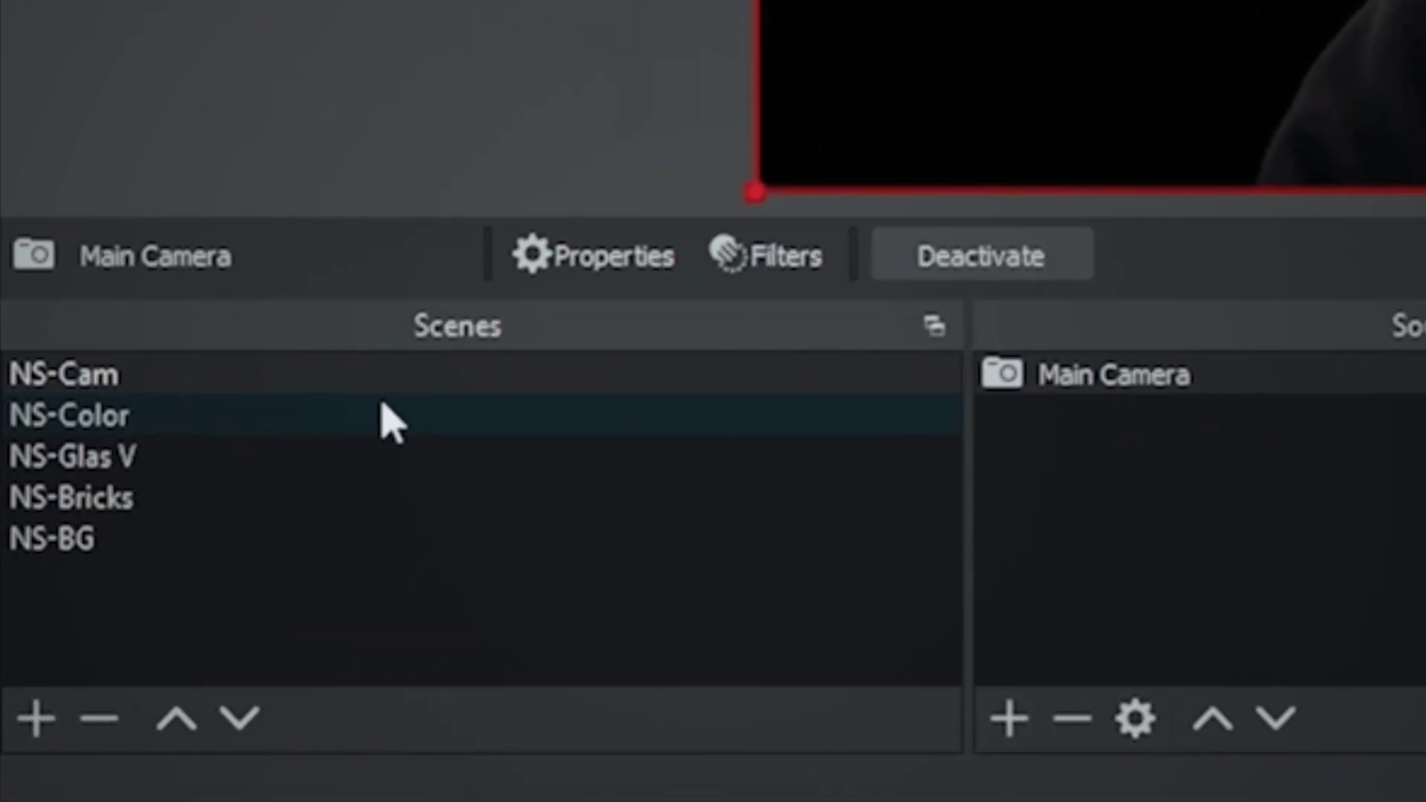
# Preview the NS-Color, NS-Glas V, NS-Bricks and NS-BG scenes, then add scene NS-C&G
pyautogui.click(382, 413)
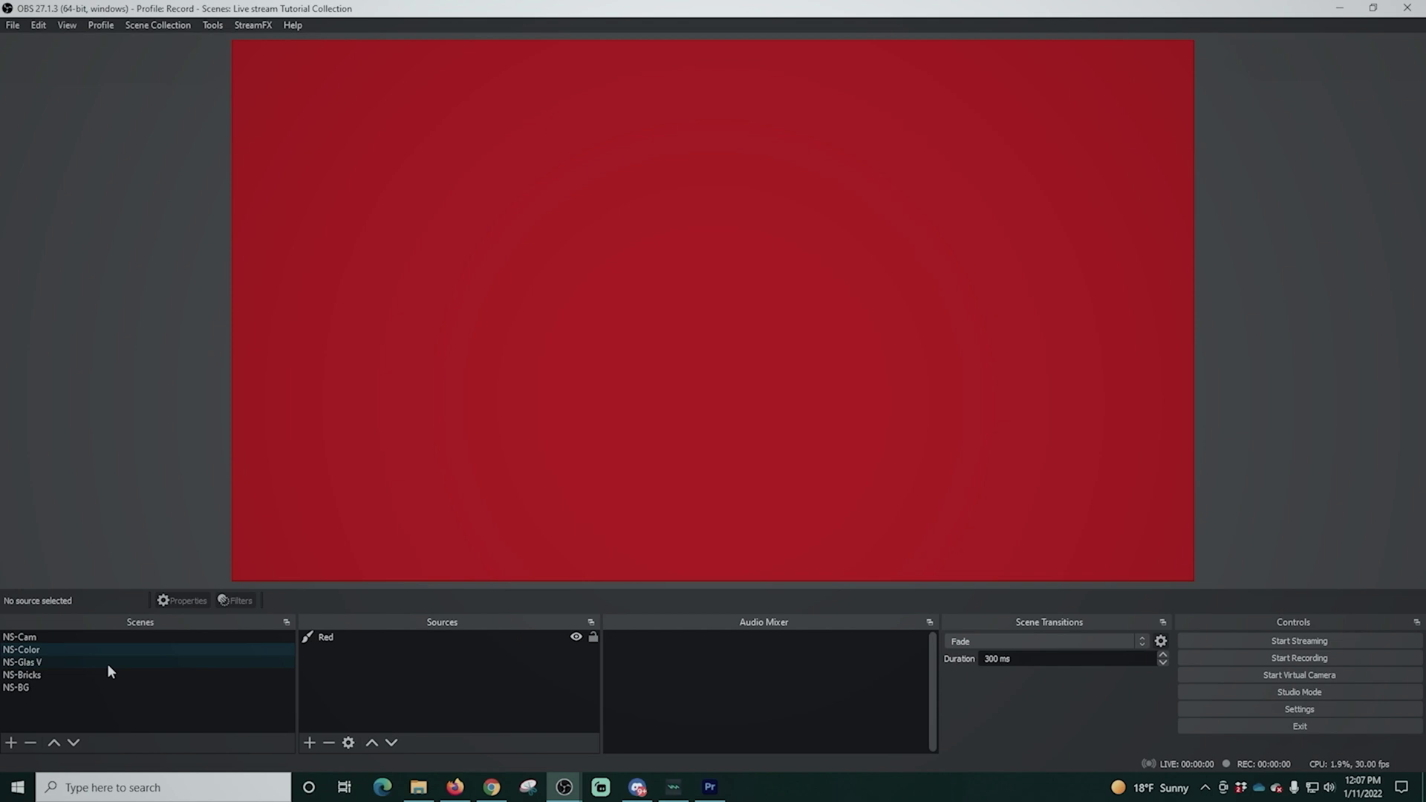
pyautogui.click(107, 664)
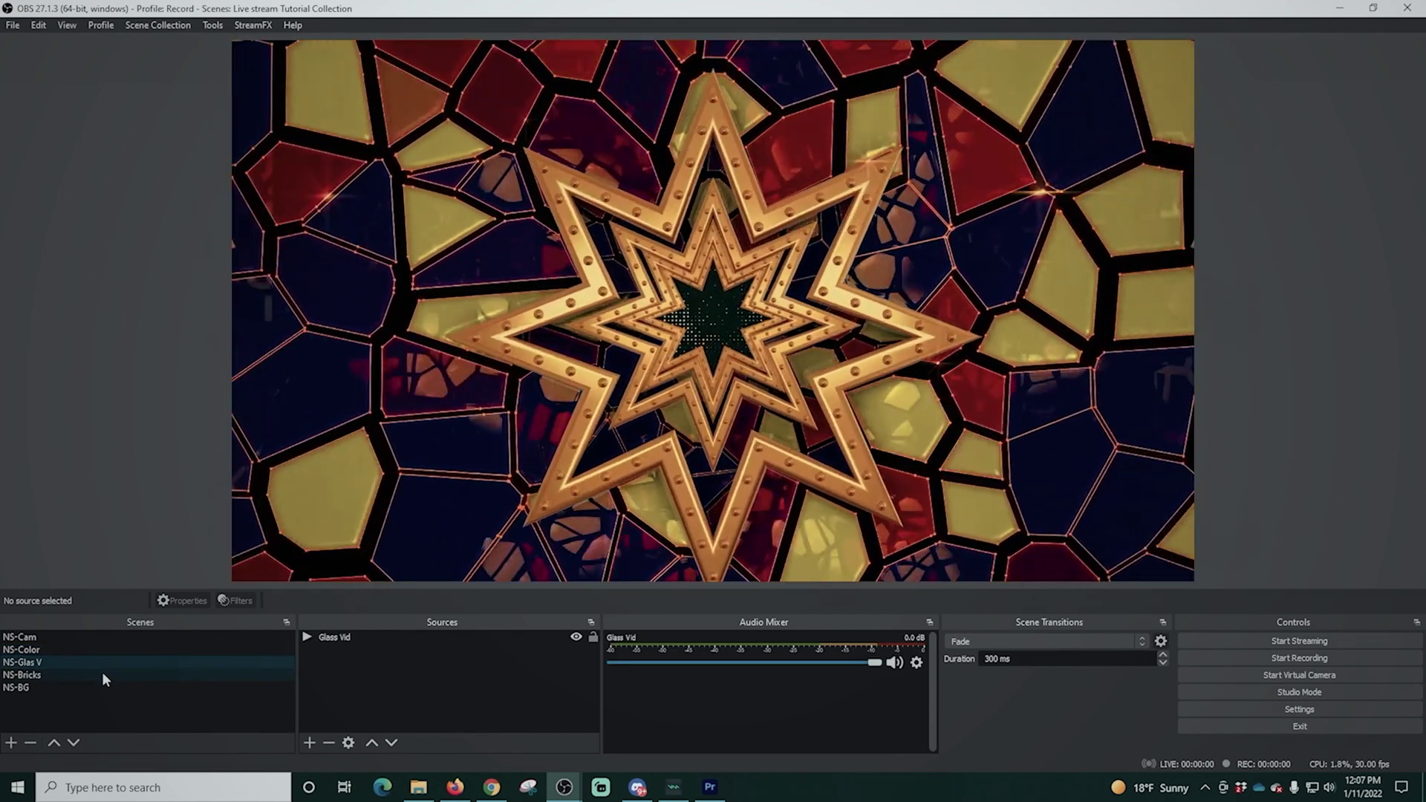
pyautogui.click(103, 674)
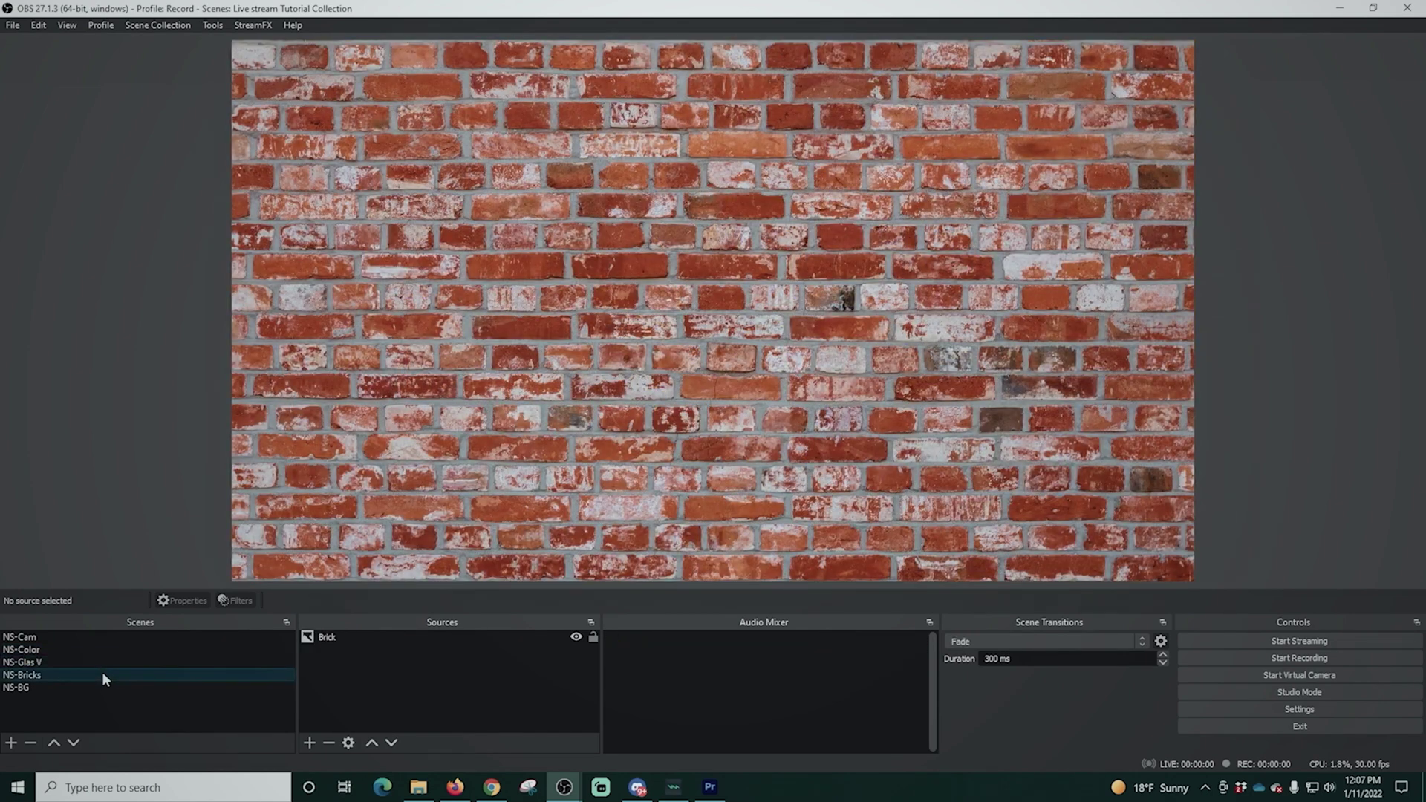
pyautogui.click(99, 686)
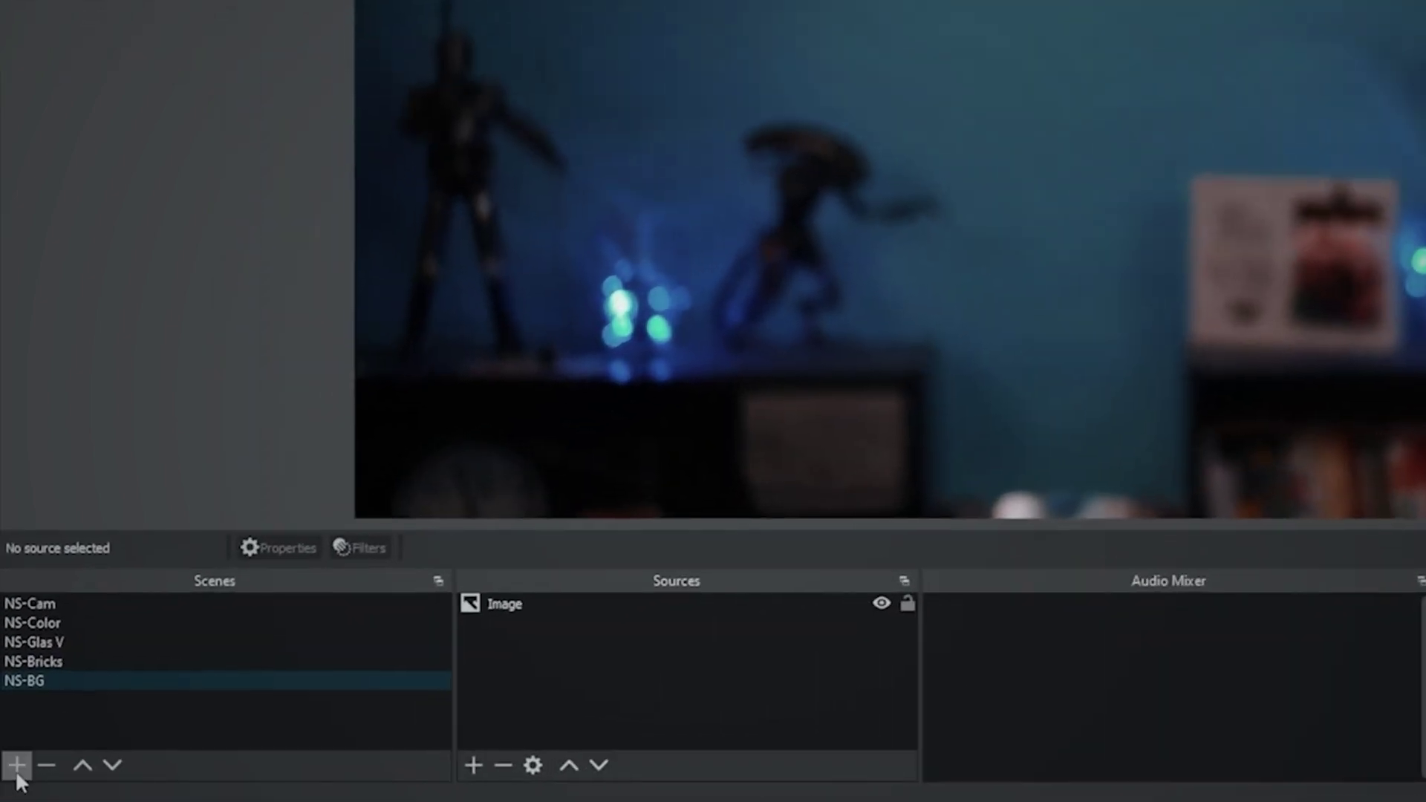
pyautogui.click(16, 766)
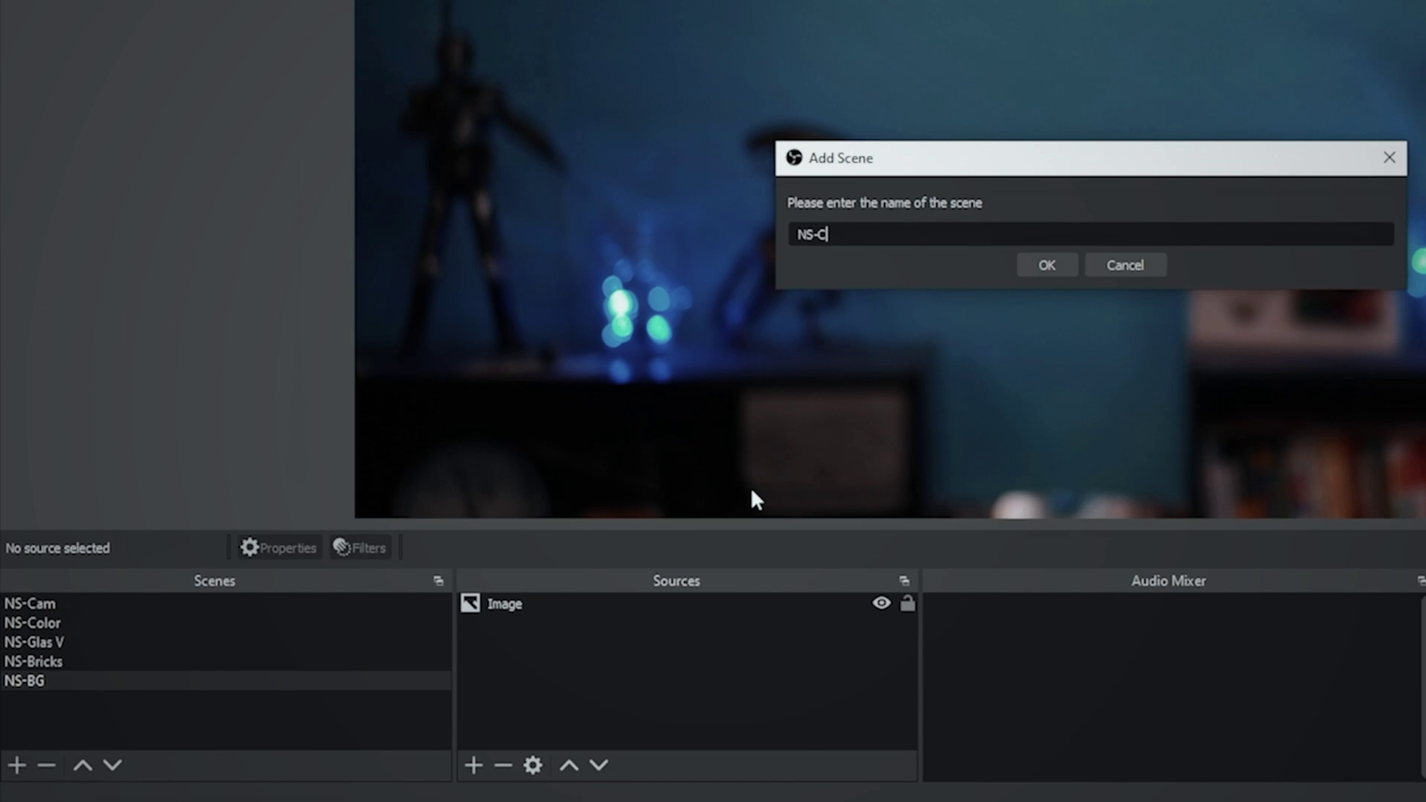
pyautogui.press('Return')
# Add the existing NS-Cam and NS-Glas V scenes as sources in NS-C&G
pyautogui.click(474, 765)
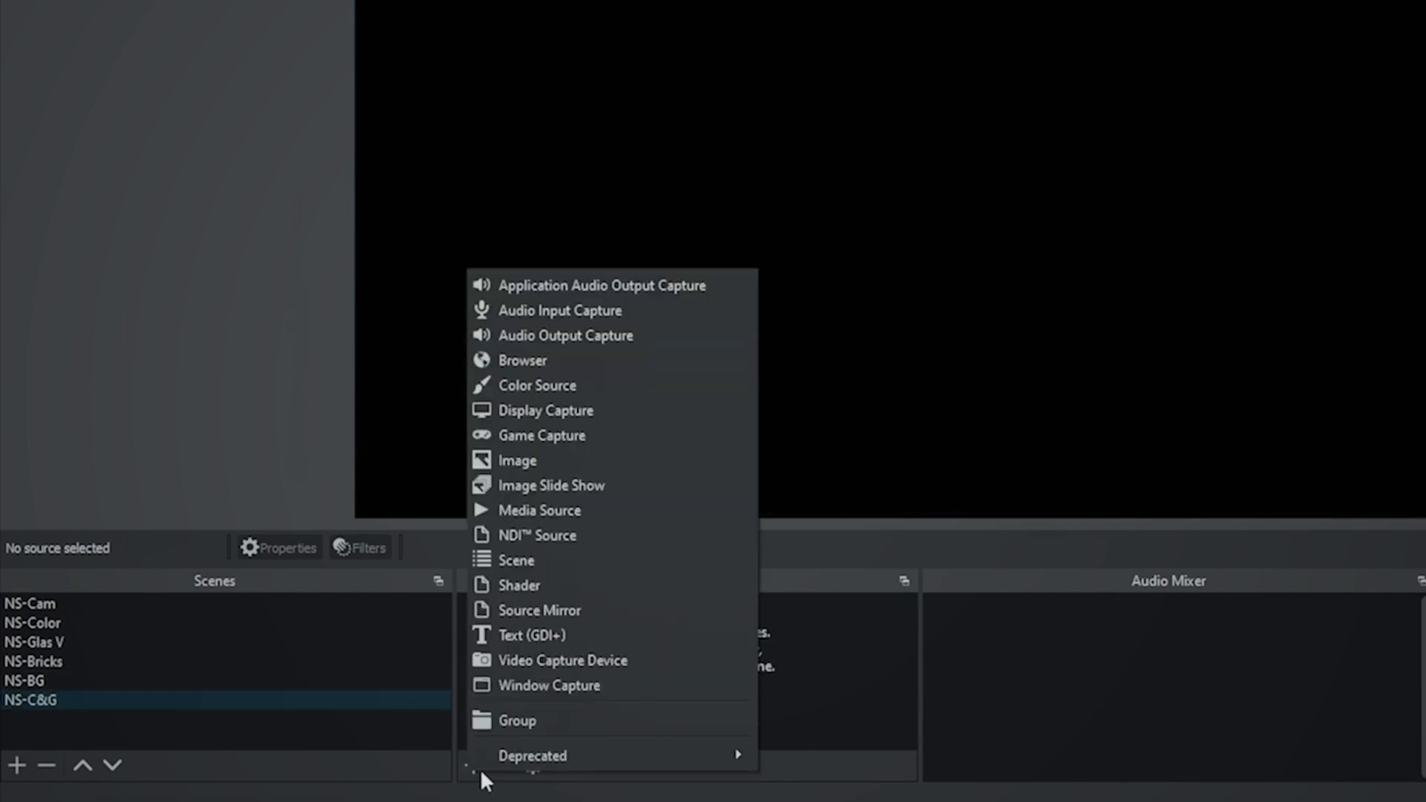
pyautogui.click(567, 559)
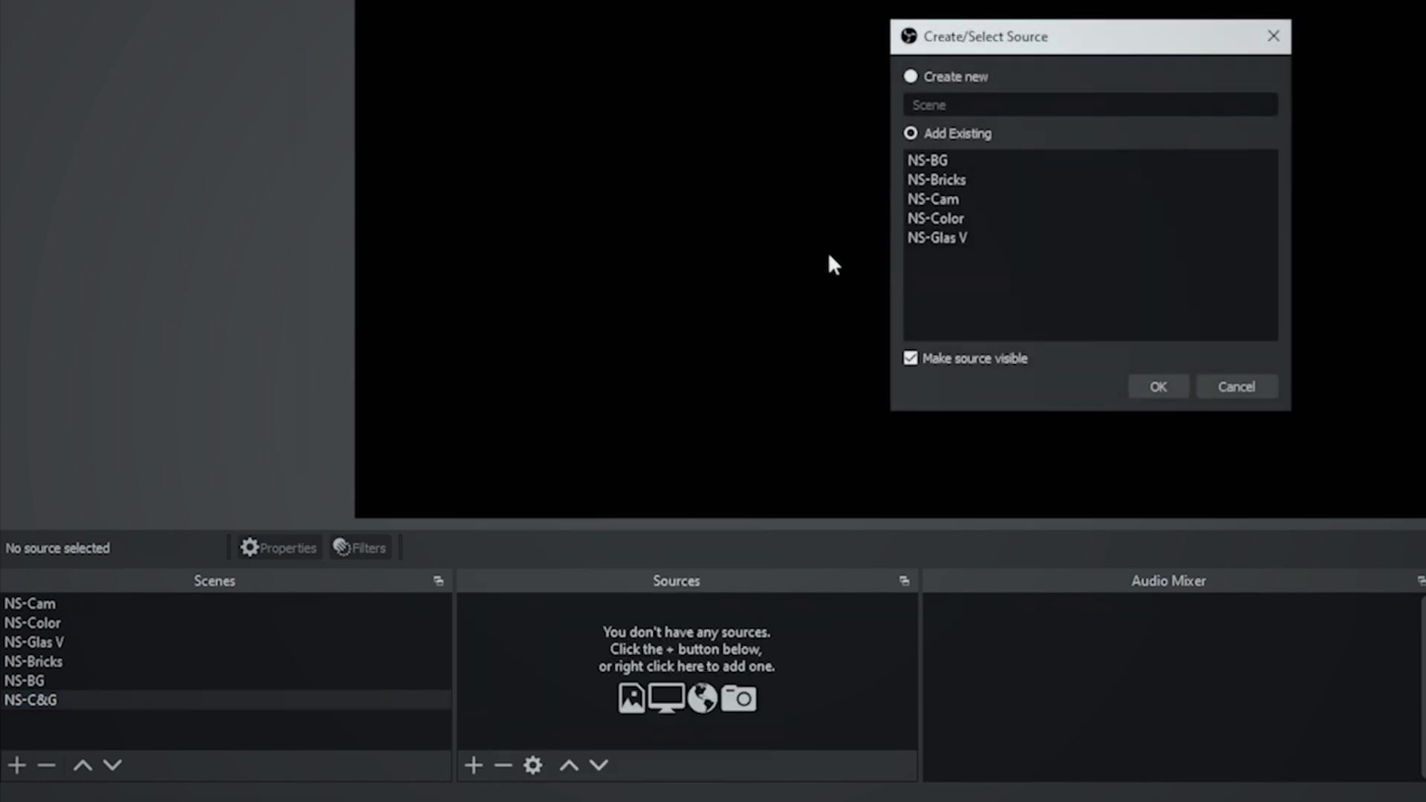
pyautogui.click(1157, 387)
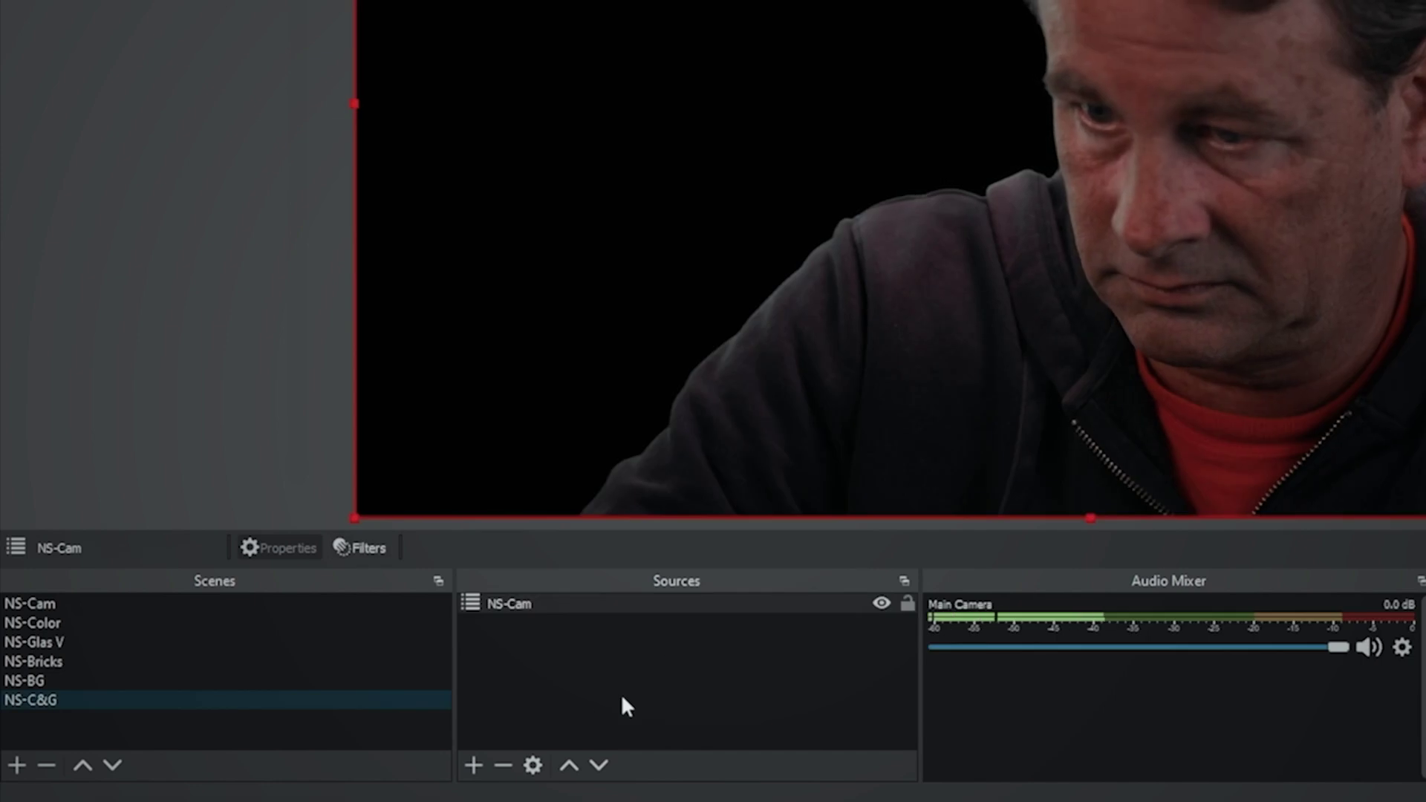
pyautogui.click(474, 765)
pyautogui.click(572, 559)
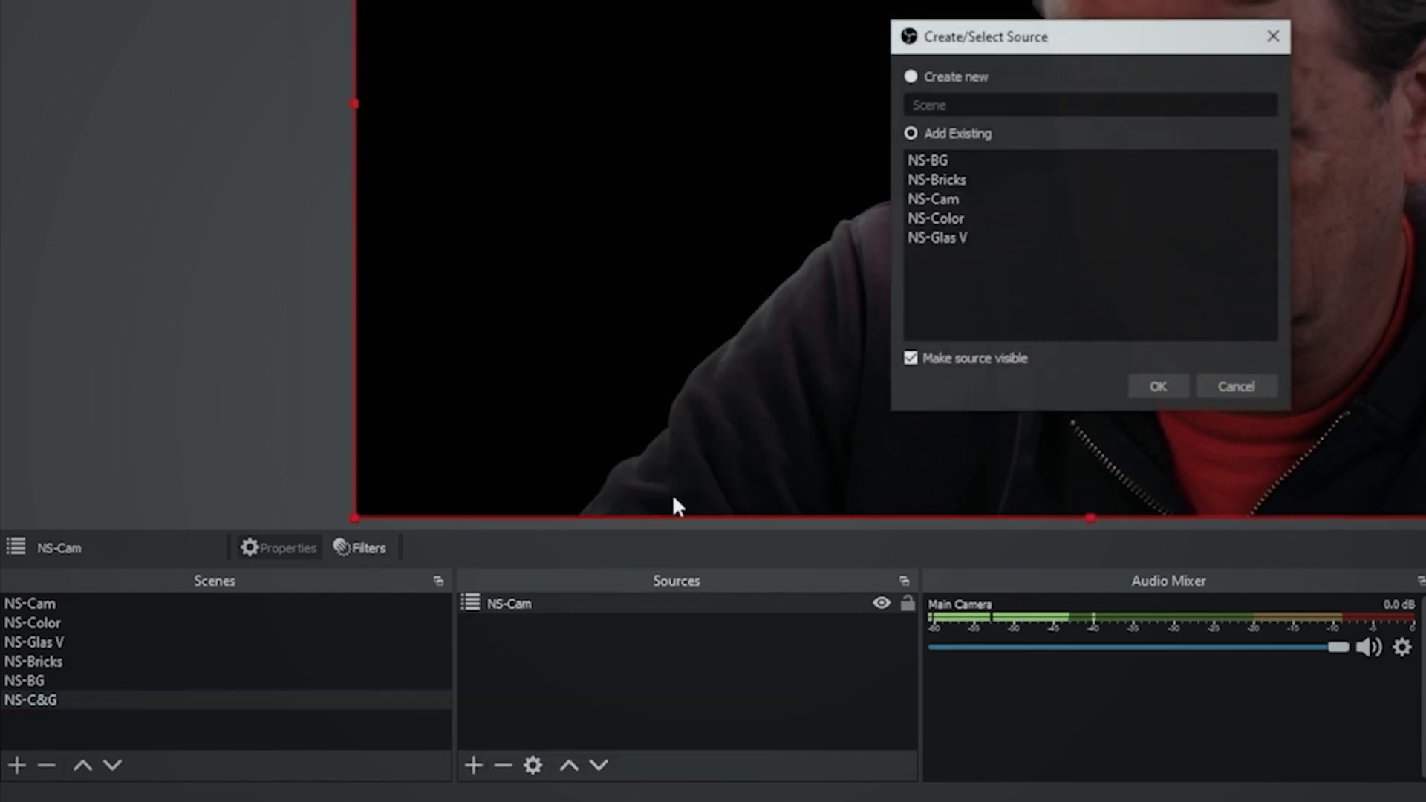
pyautogui.click(1159, 387)
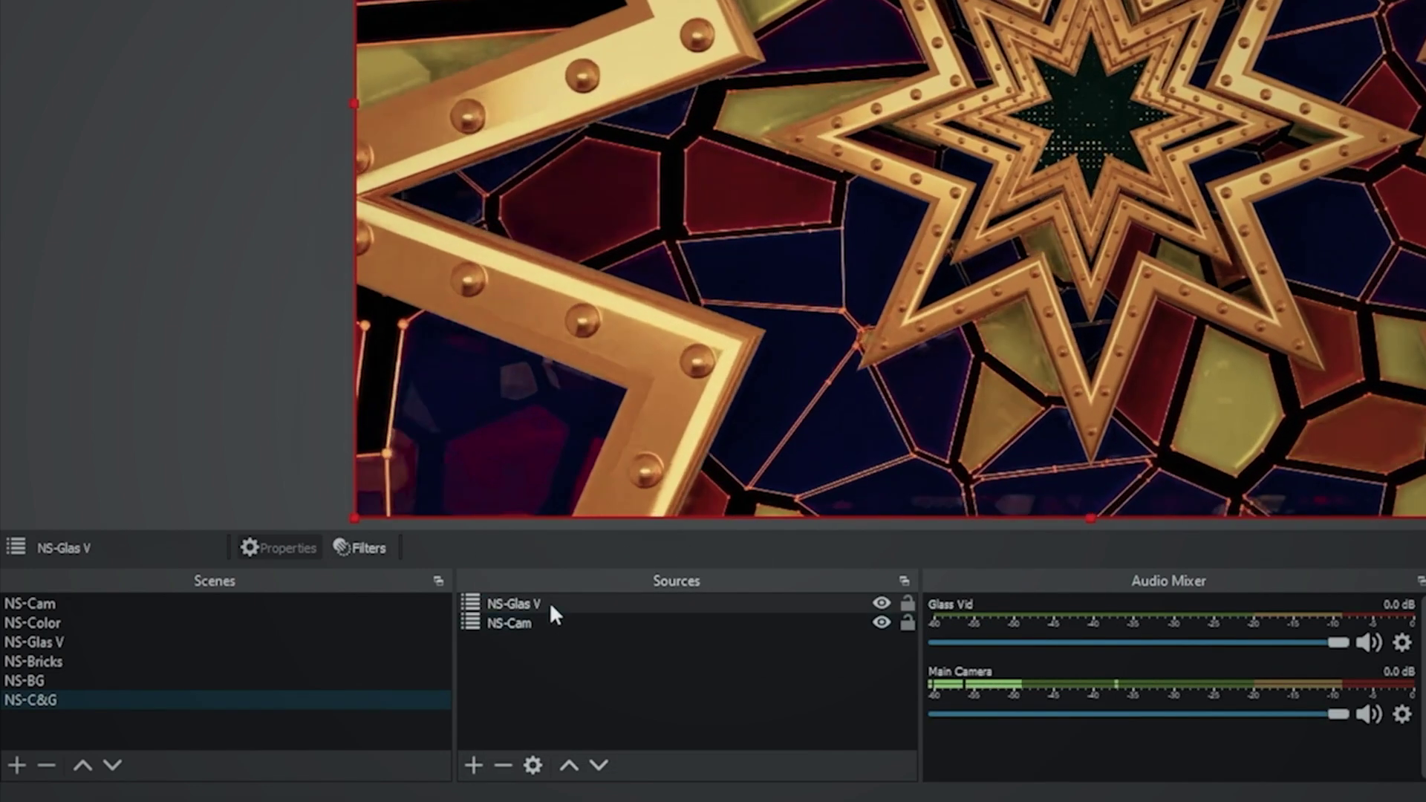
# In NS-Glas V's Edit Transform, set the size to 960 wide by 540 high
pyautogui.rightClick(550, 603)
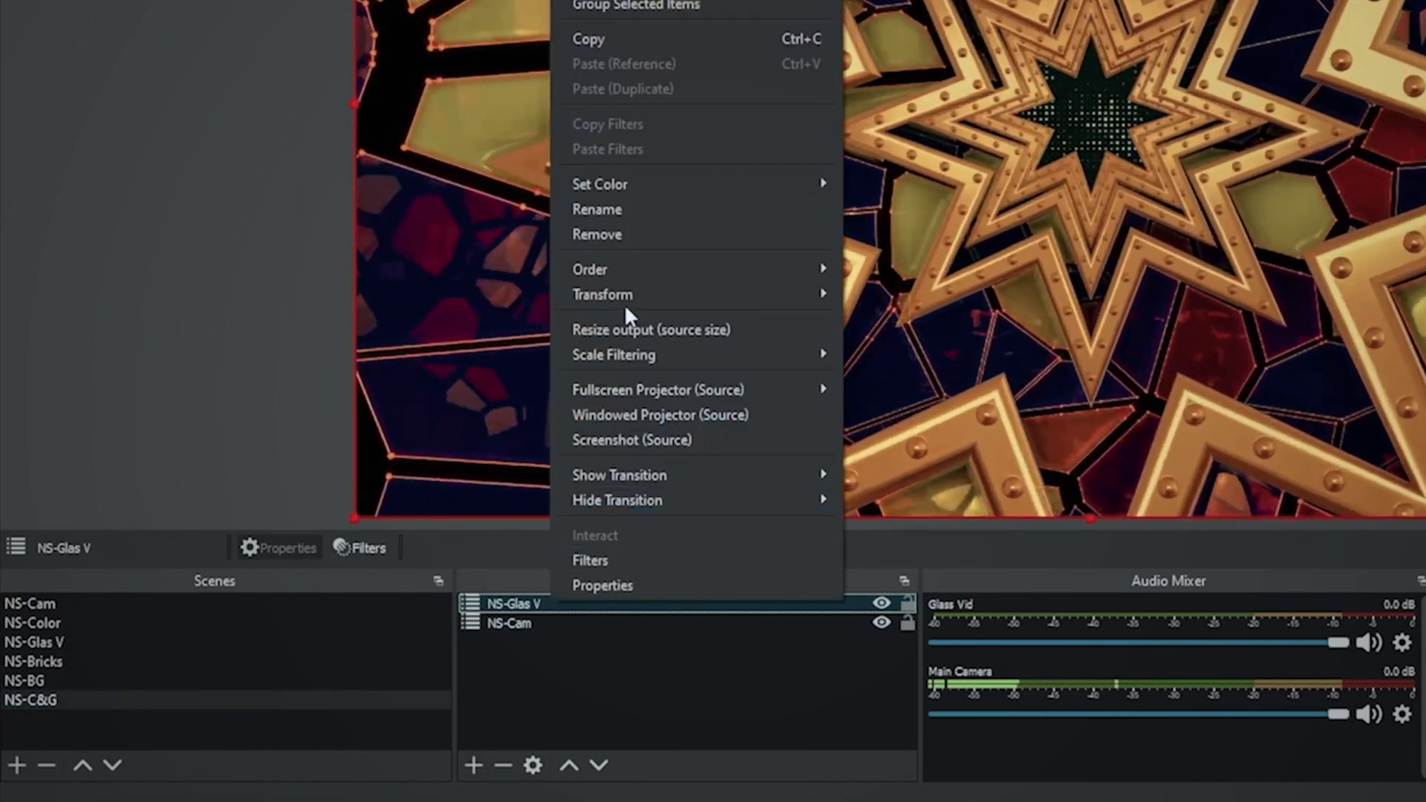
pyautogui.moveTo(644, 291)
pyautogui.click(935, 293)
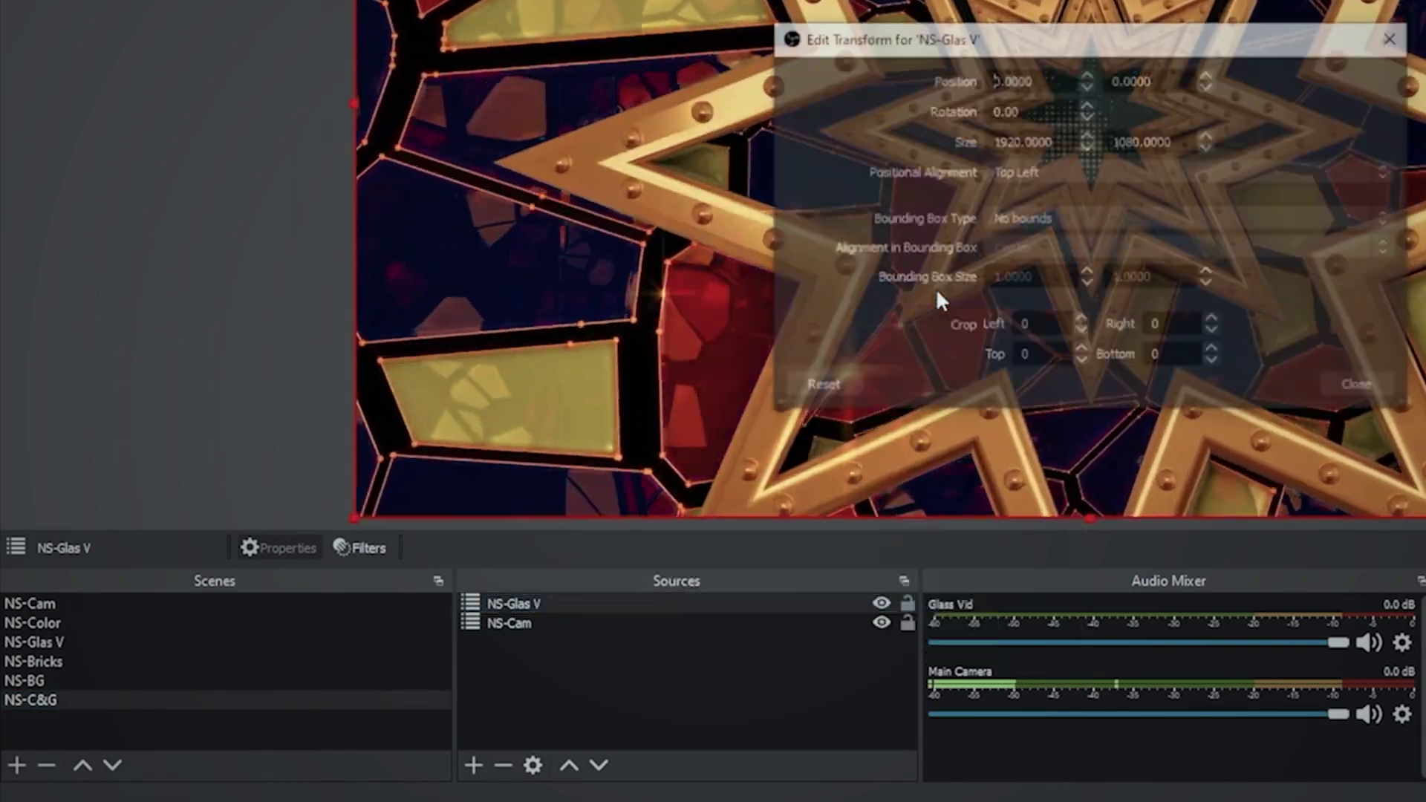
pyautogui.hotkey('ctrl', 'a')
pyautogui.write('960')
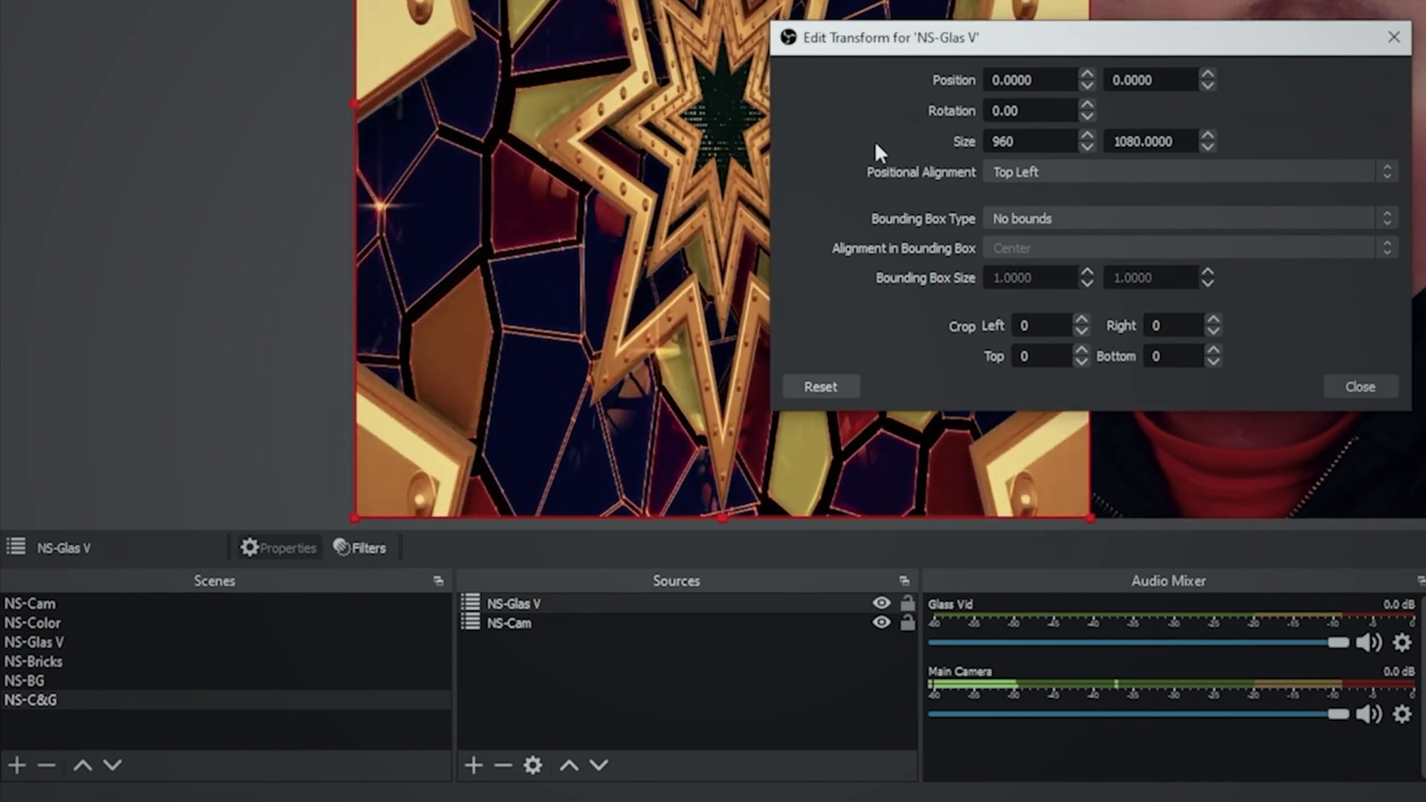
pyautogui.press('Tab')
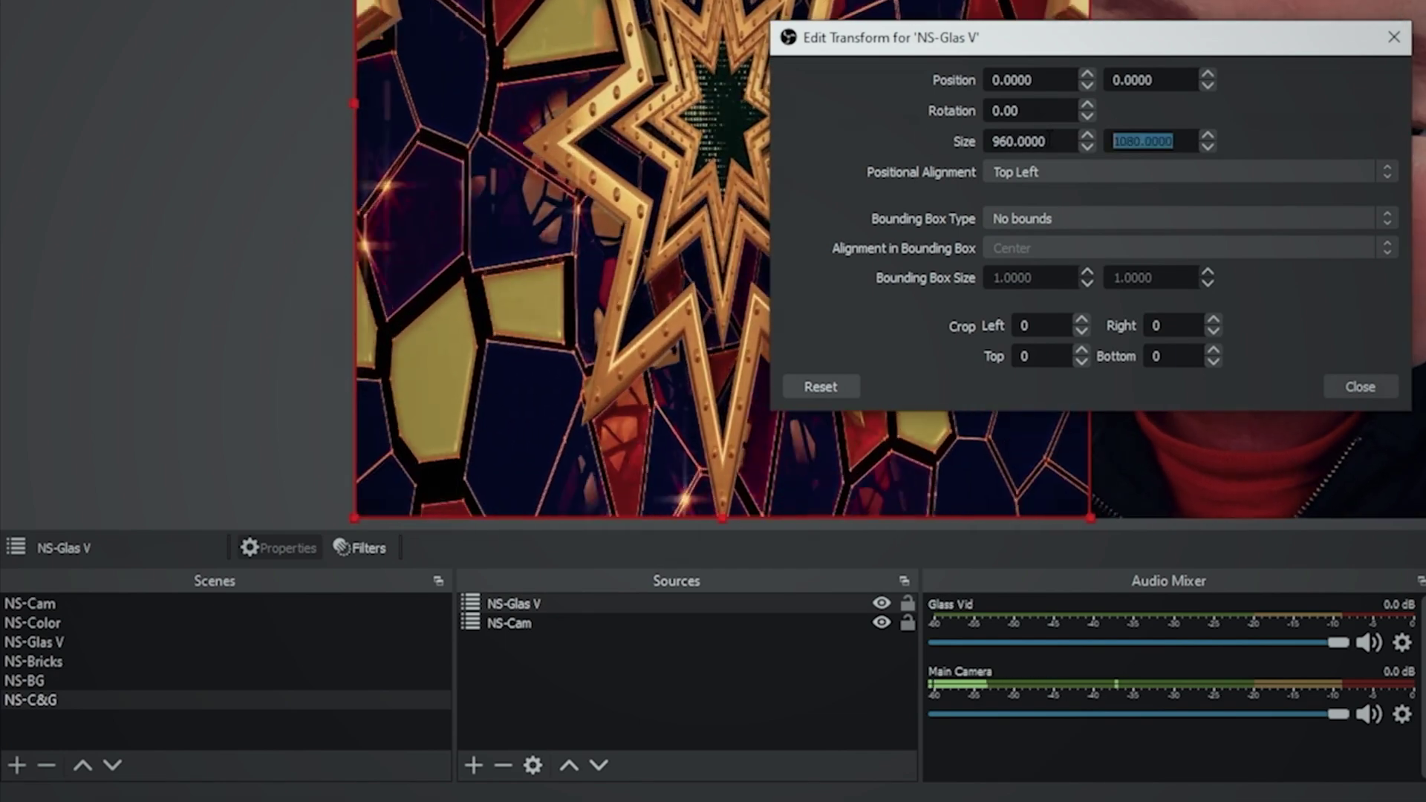
pyautogui.write('9')
pyautogui.press('BackSpace')
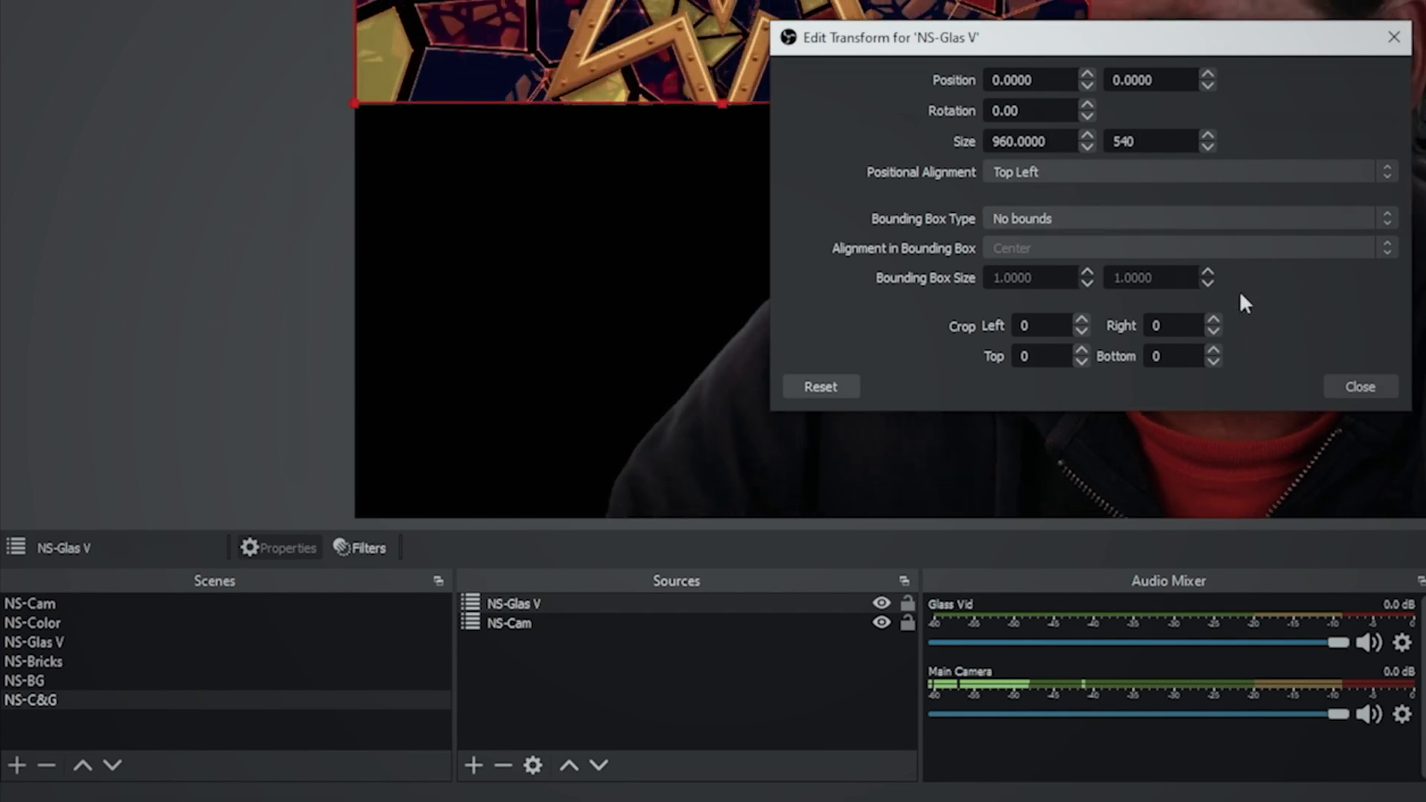
# Close the transform settings and copy the NS-Glas V source's transform
pyautogui.click(1367, 383)
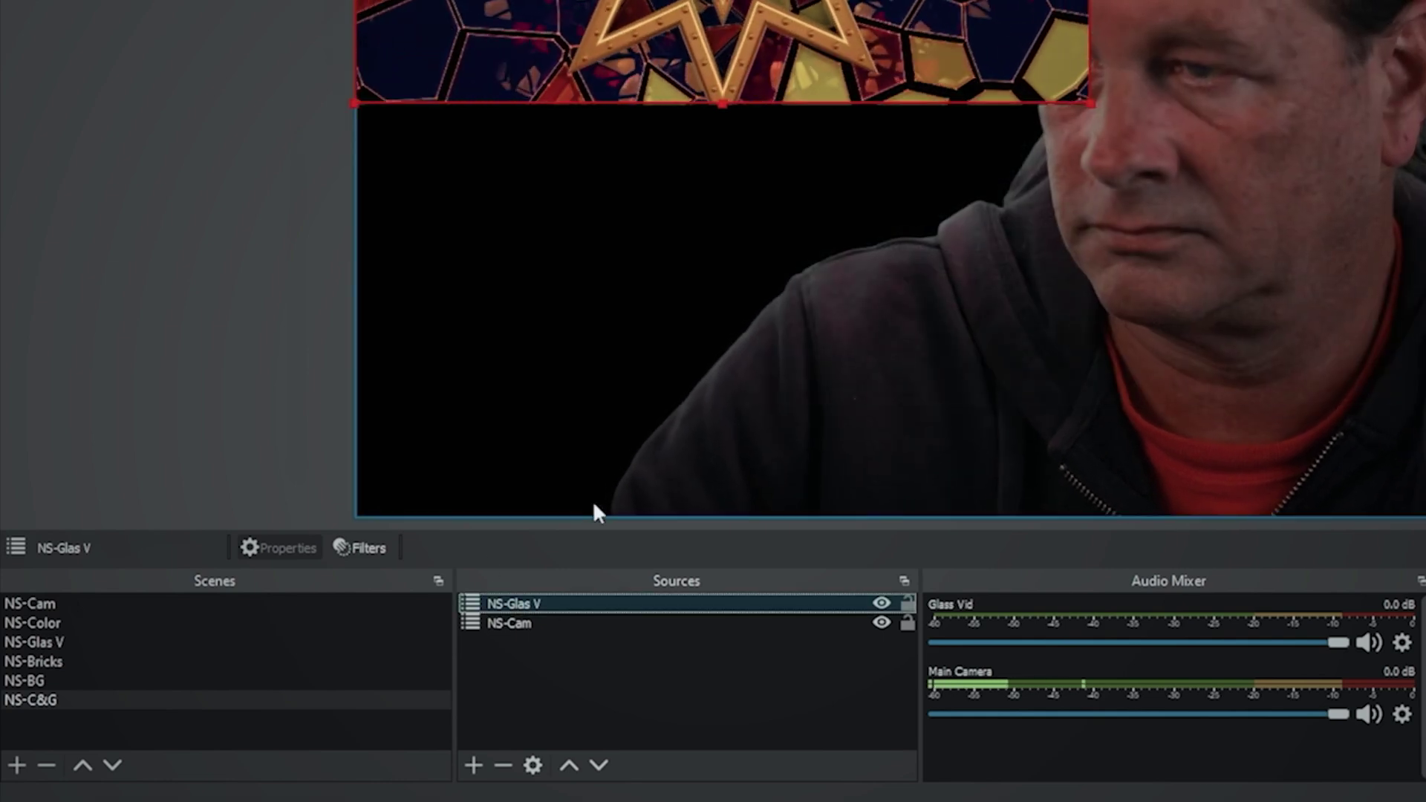
pyautogui.rightClick(525, 601)
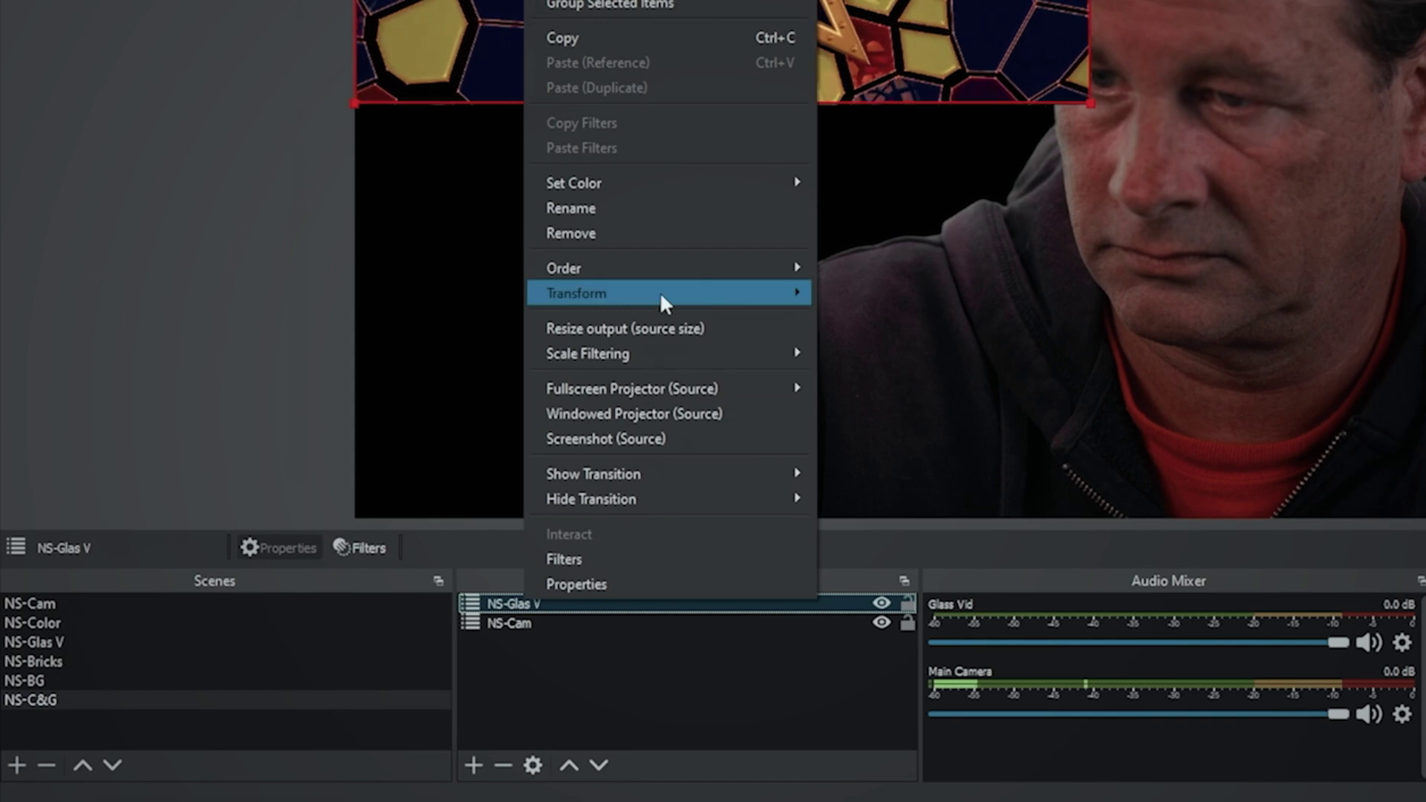
pyautogui.moveTo(707, 293)
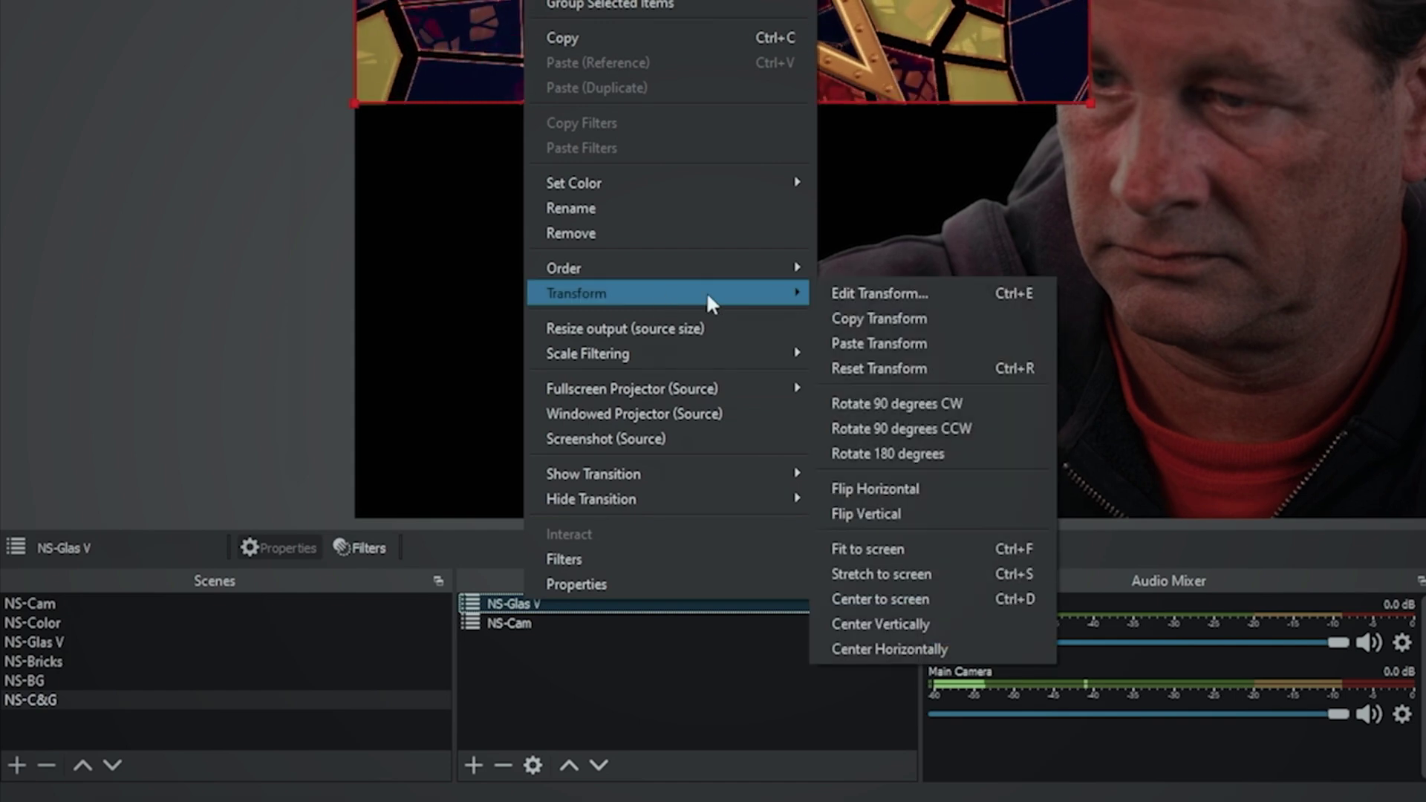
pyautogui.click(884, 317)
# Paste that transform onto NS-Cam and place it flush in the top-right quarter
pyautogui.click(550, 620)
pyautogui.rightClick(550, 622)
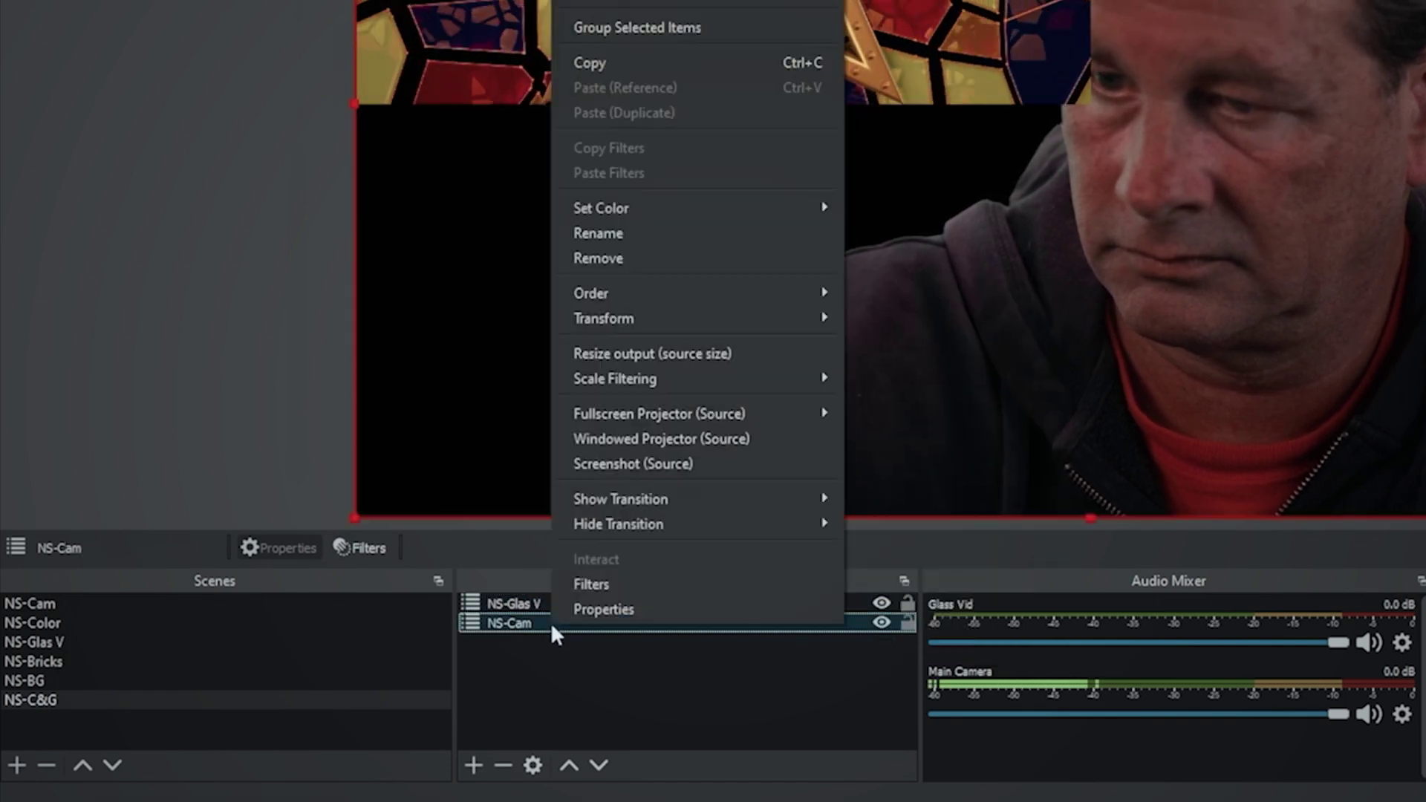
pyautogui.moveTo(694, 318)
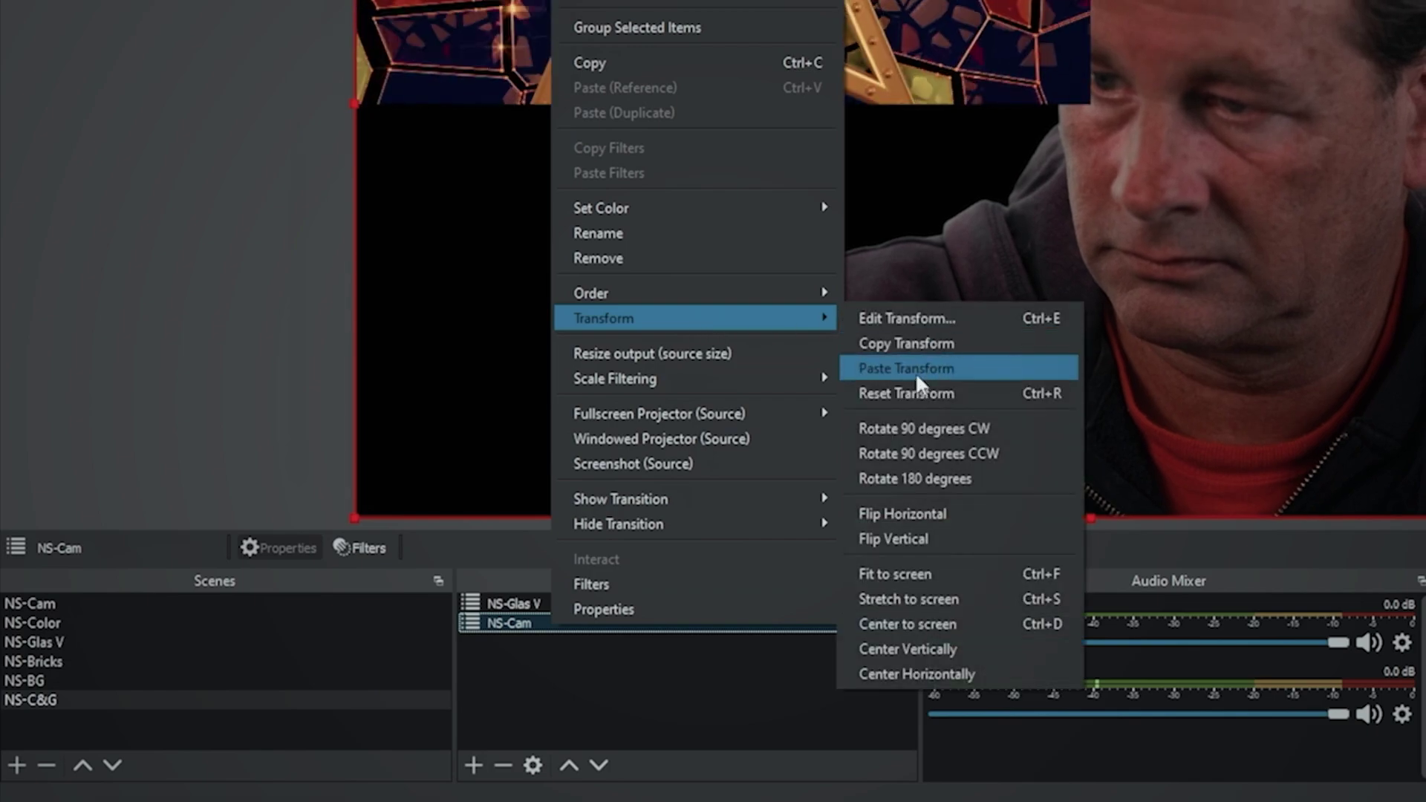
pyautogui.click(915, 368)
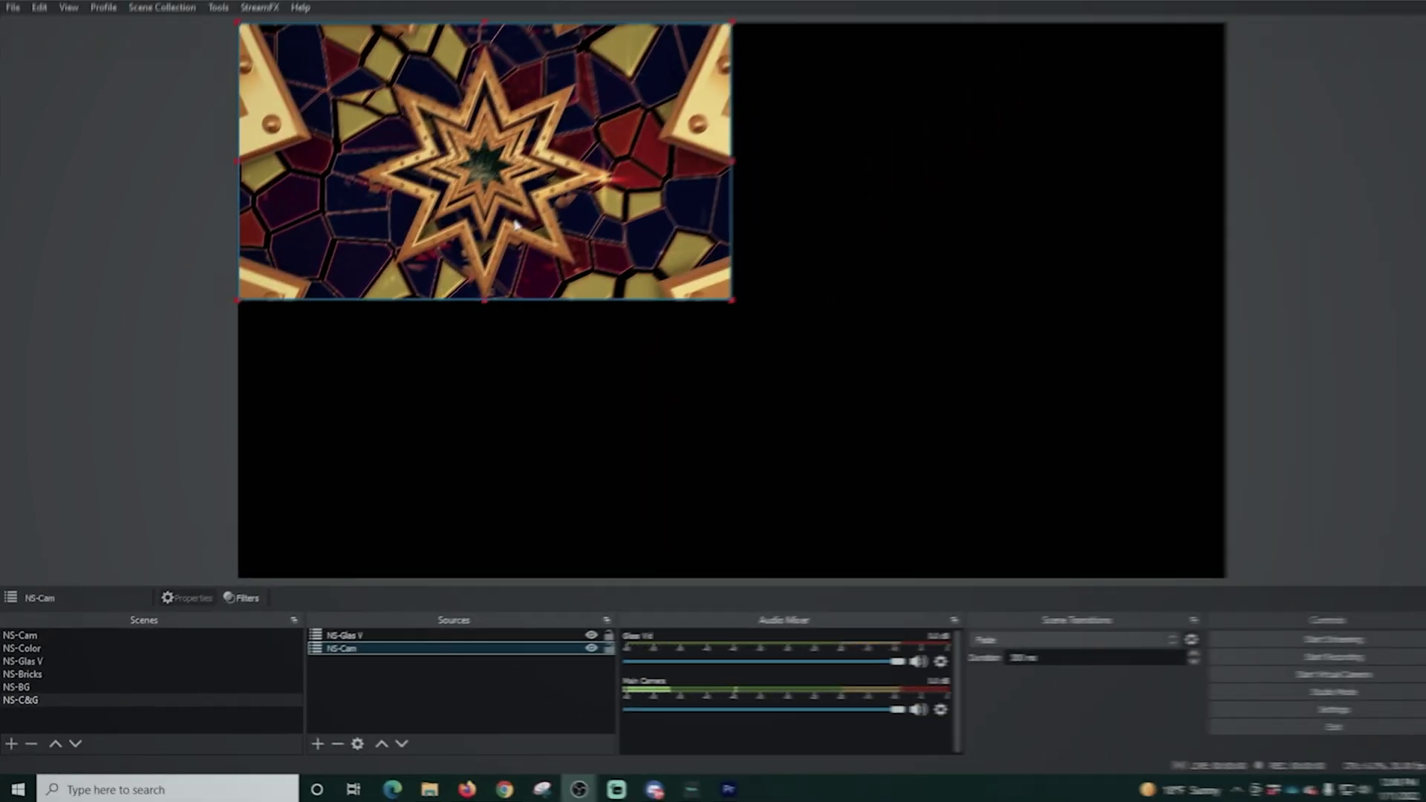
pyautogui.moveTo(639, 0); pyautogui.dragTo(1425, 0)
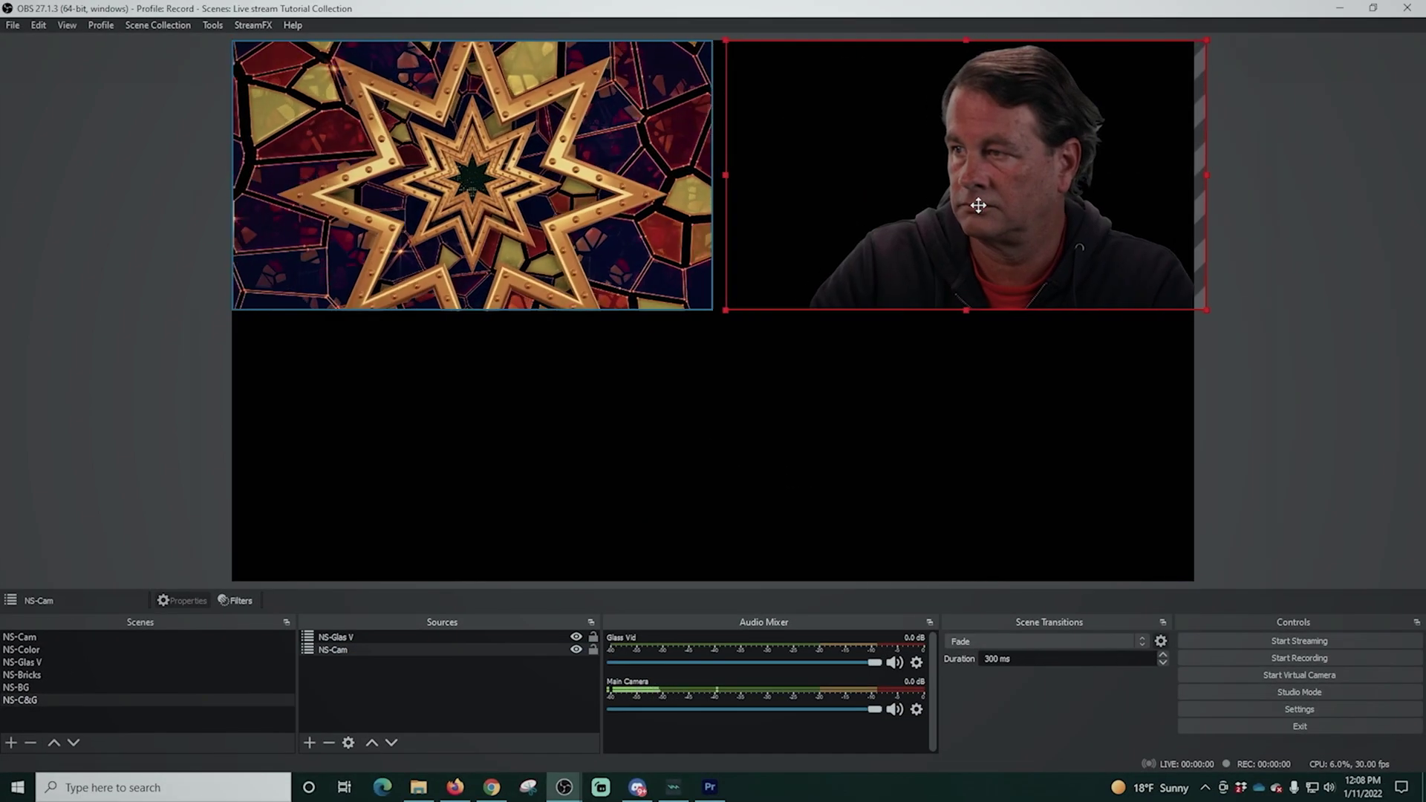
pyautogui.moveTo(978, 206); pyautogui.dragTo(963, 205)
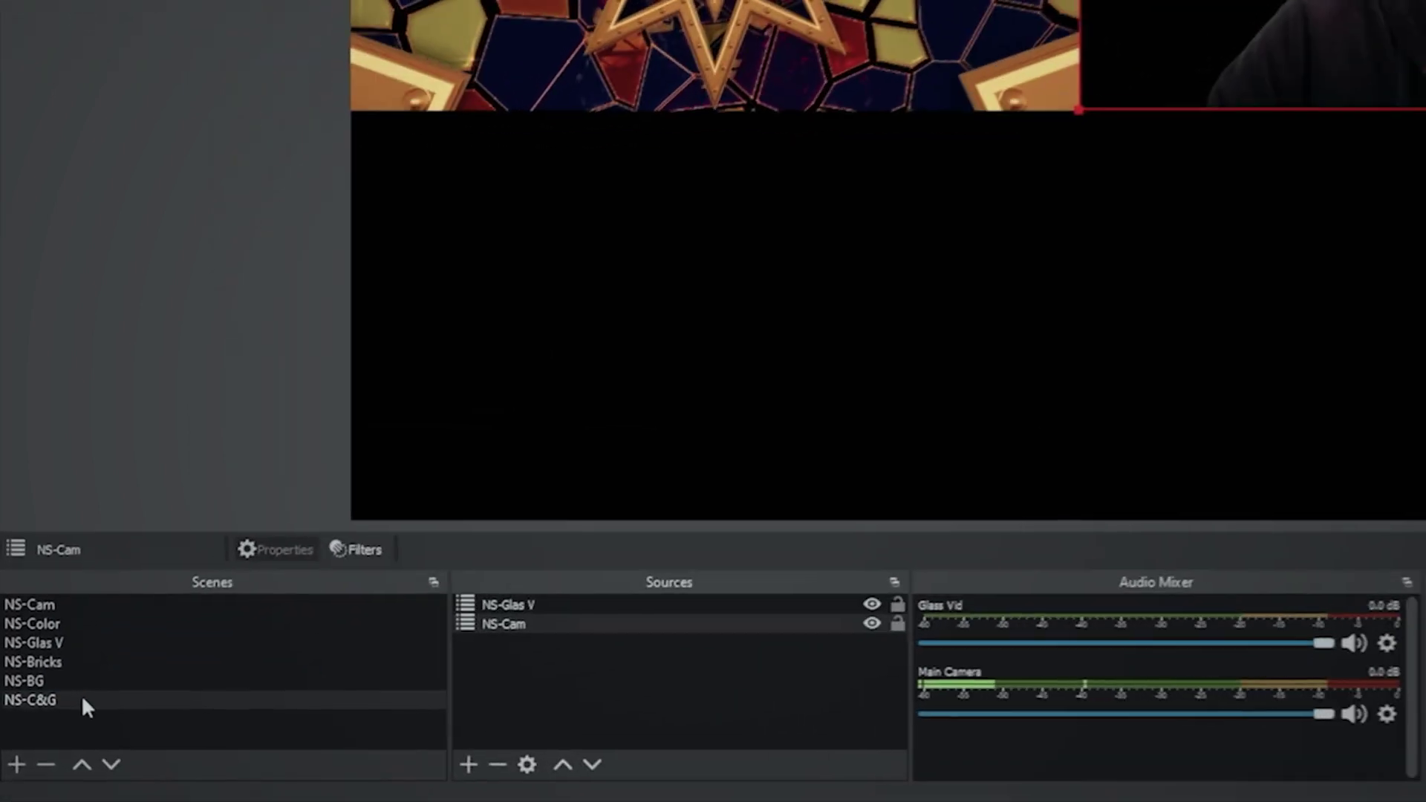
# Add a Shader filter to the NS-C&G scene
pyautogui.rightClick(83, 702)
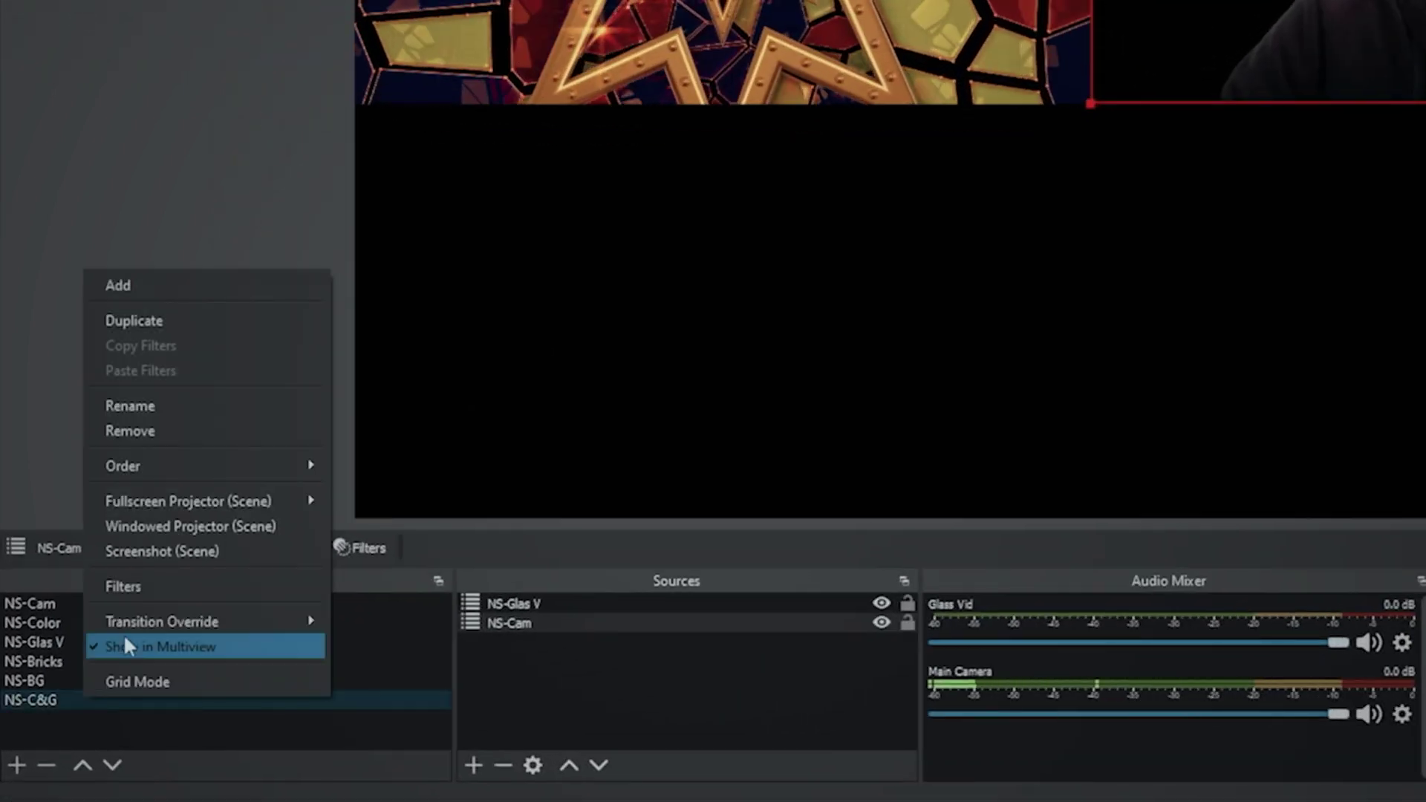
pyautogui.click(141, 584)
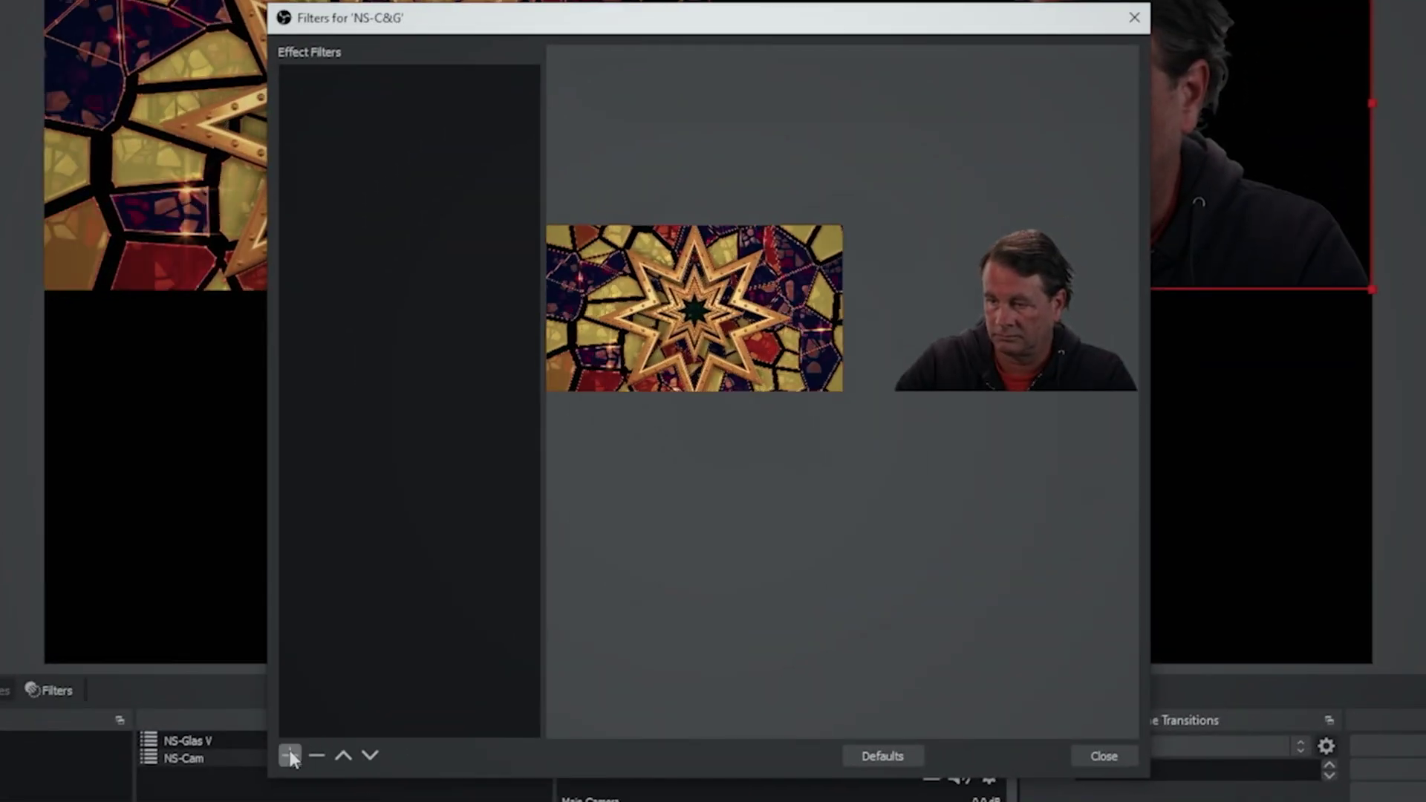
pyautogui.click(288, 756)
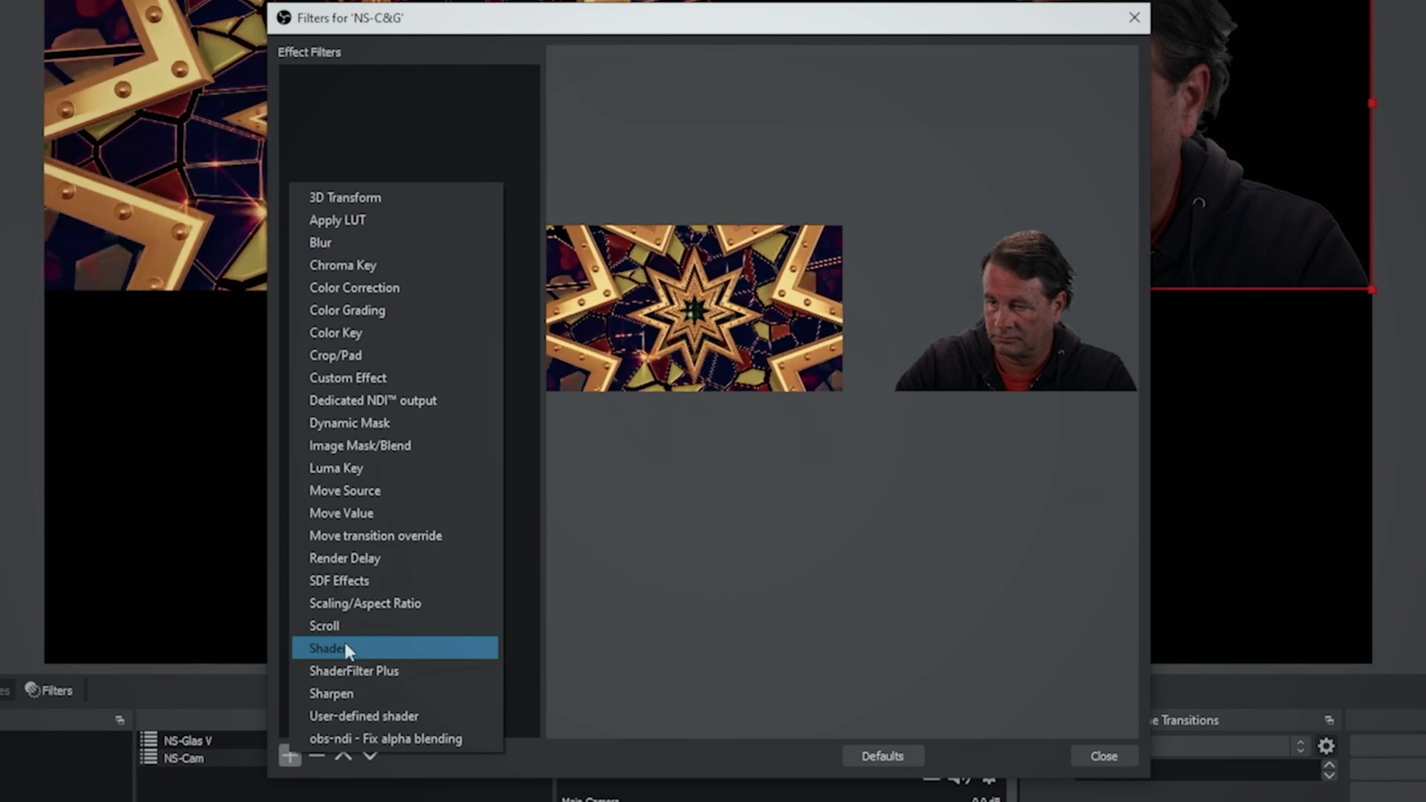
pyautogui.click(344, 641)
pyautogui.click(663, 435)
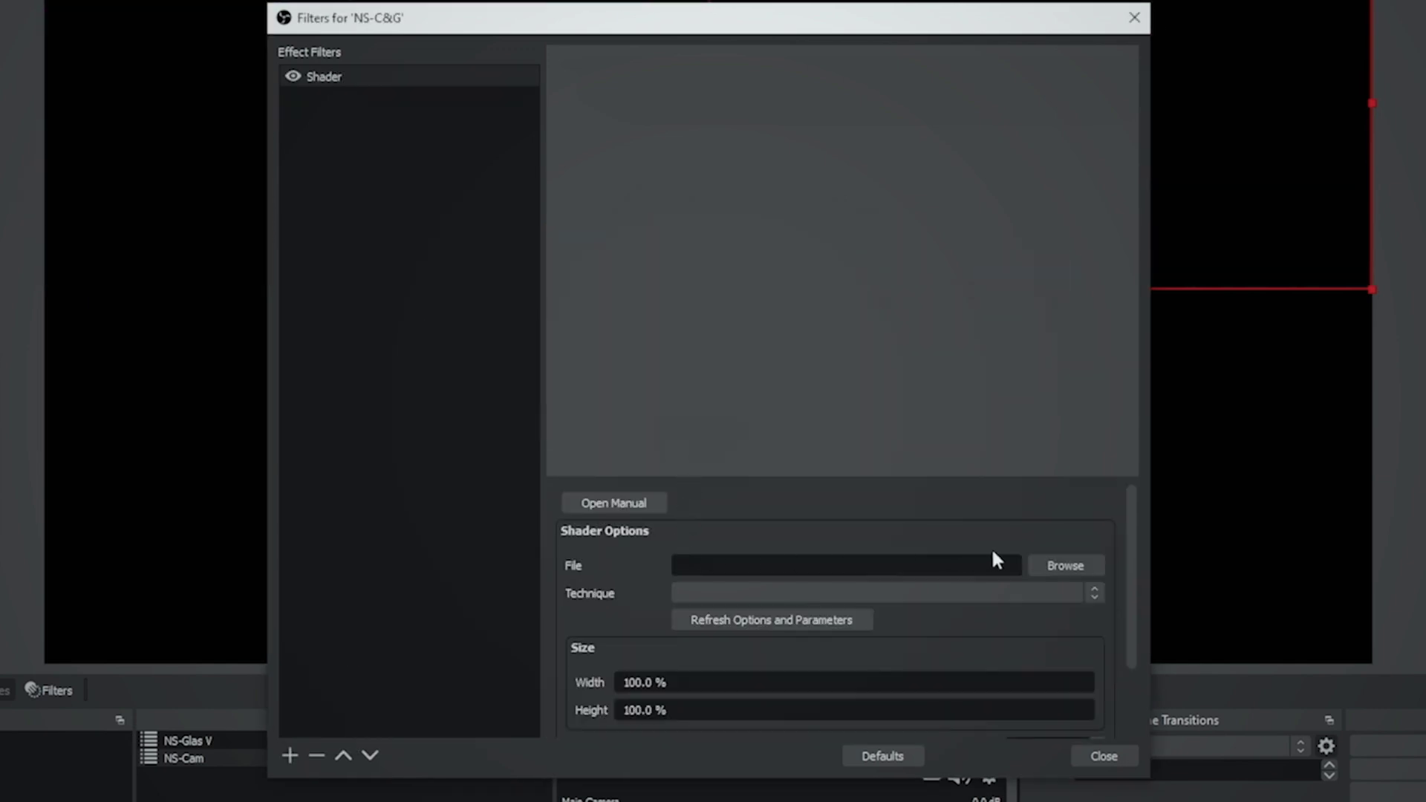
# Load Video Mask.effect from the StreamFX effects folder into the shader
pyautogui.click(1051, 569)
pyautogui.click(451, 85)
pyautogui.doubleClick(587, 182)
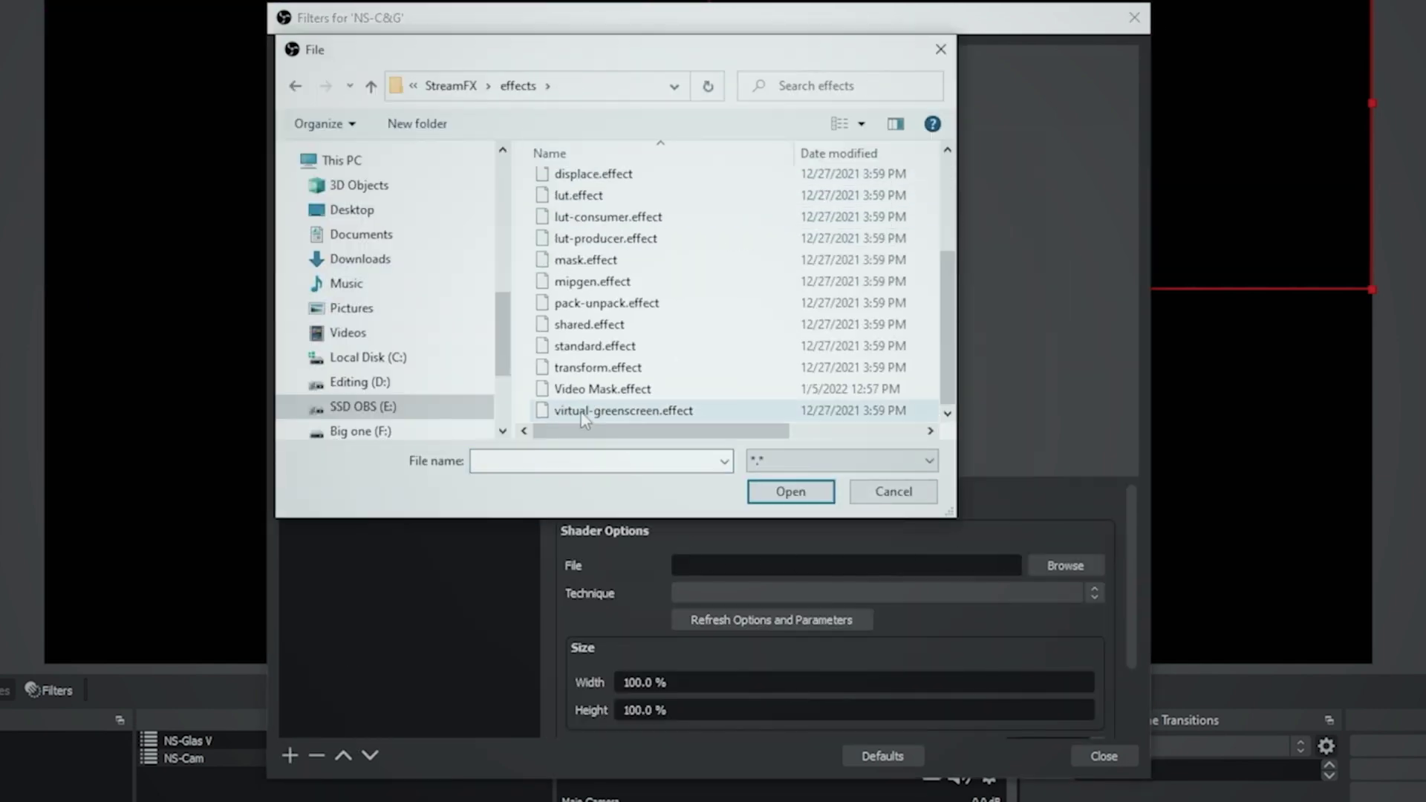
pyautogui.click(591, 391)
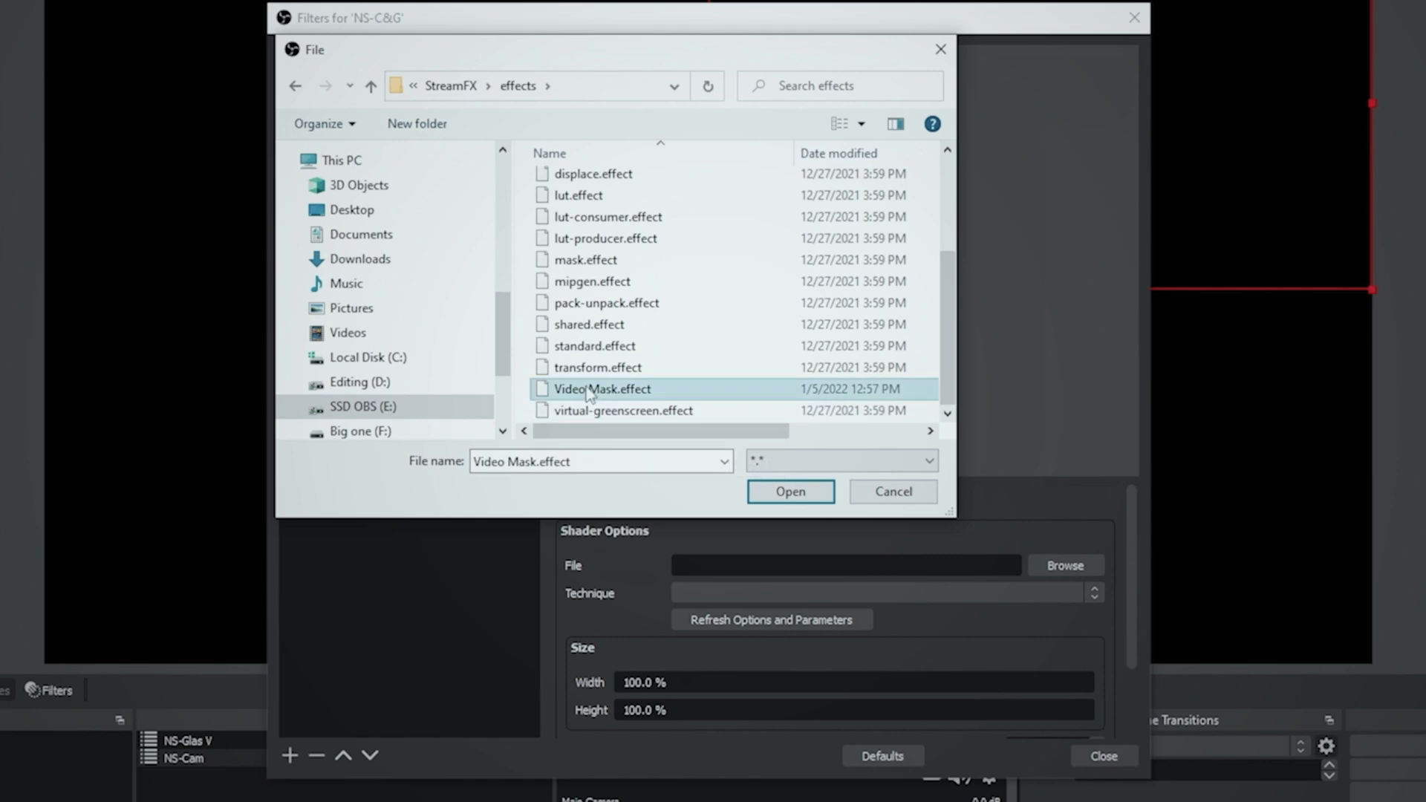
pyautogui.click(786, 493)
pyautogui.click(1101, 756)
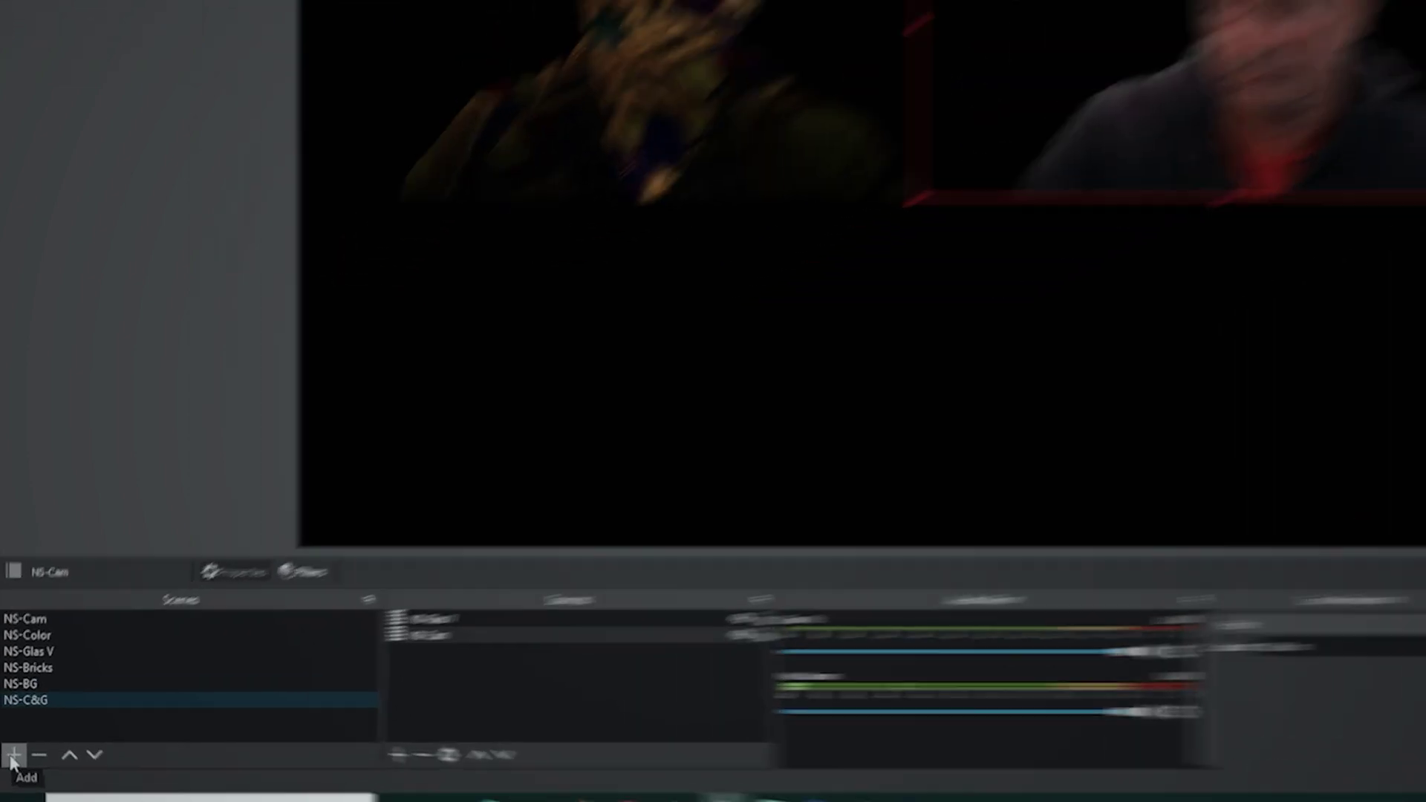
# Create a new scene named Combo C&G
pyautogui.click(10, 743)
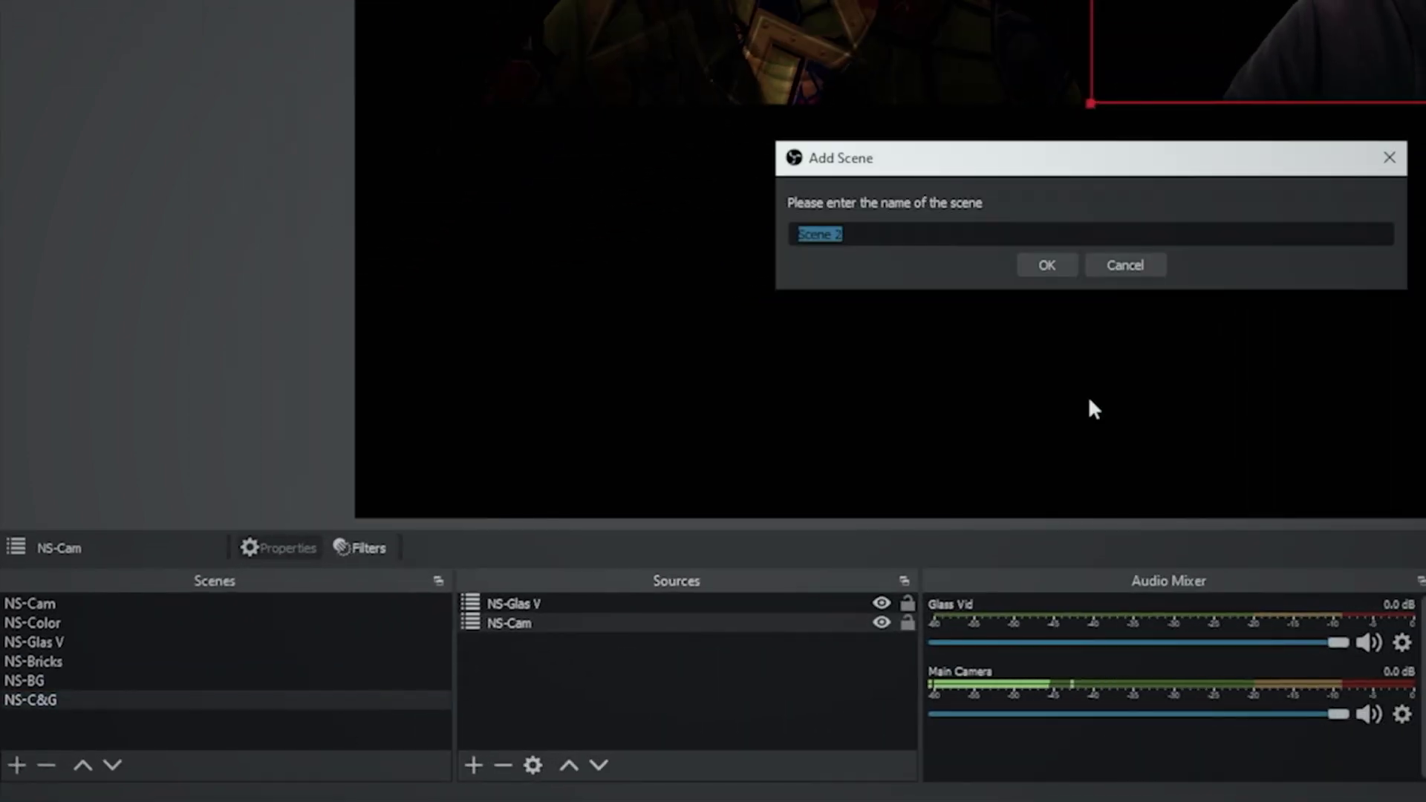
pyautogui.write('Combo')
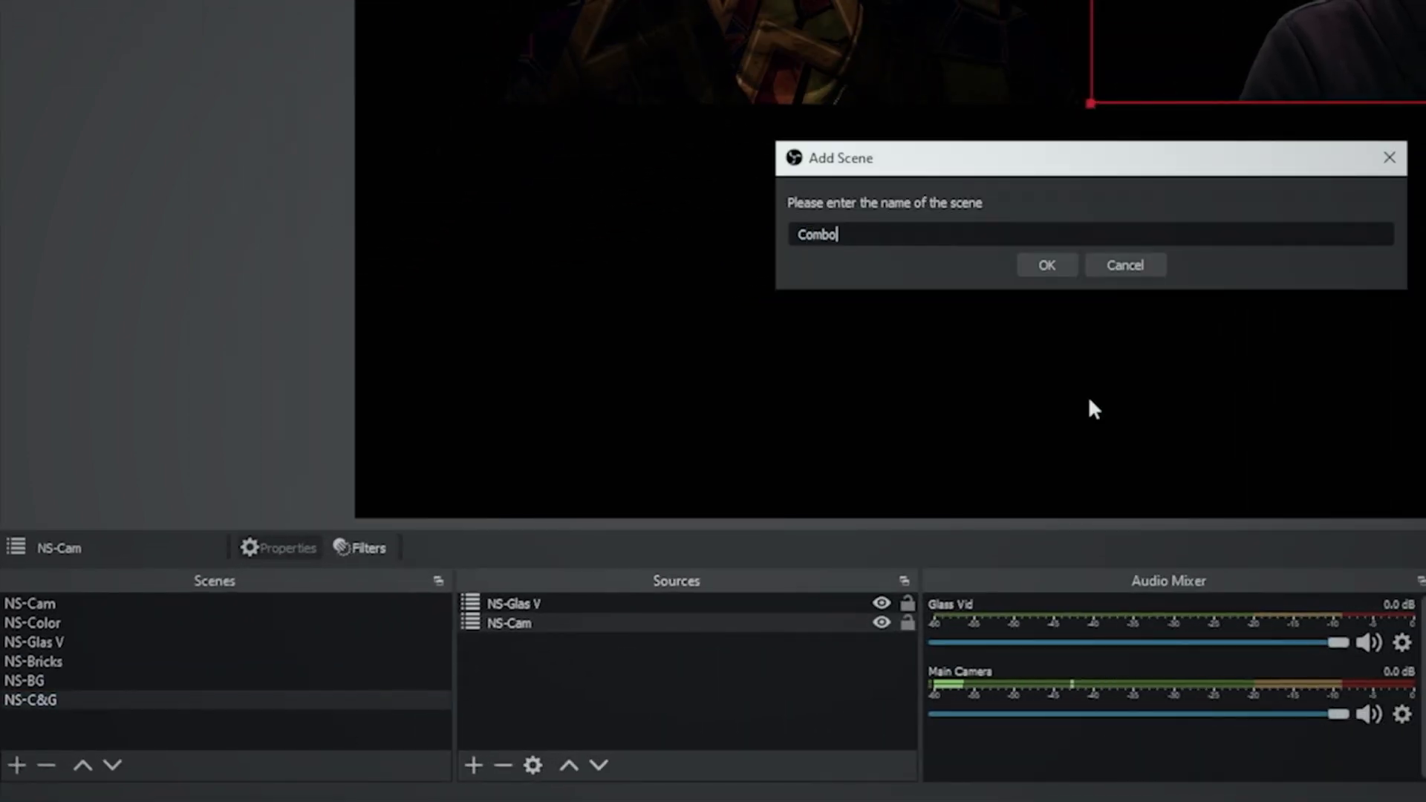
pyautogui.write(' C%G')
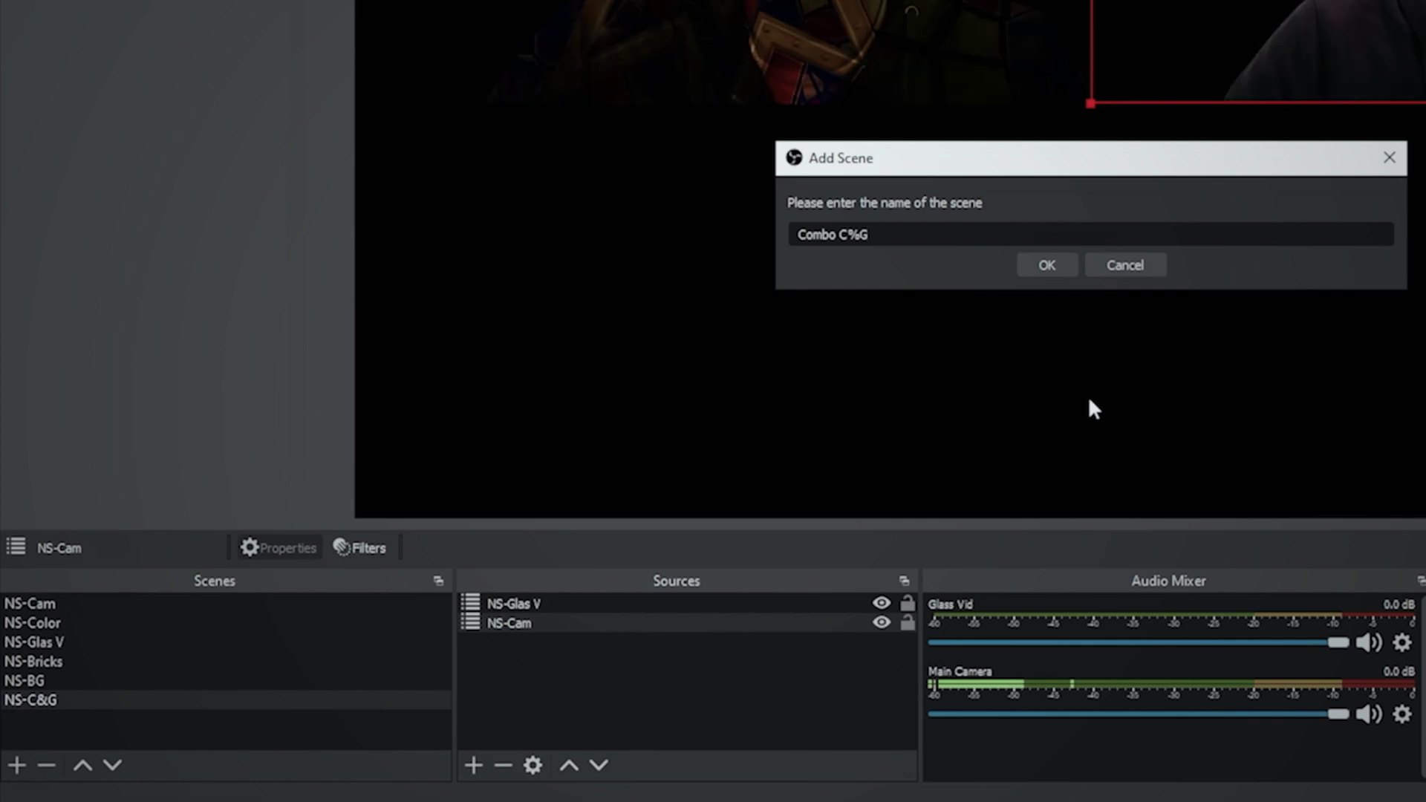
pyautogui.press('BackSpace')
pyautogui.press('BackSpace')
pyautogui.write('&G')
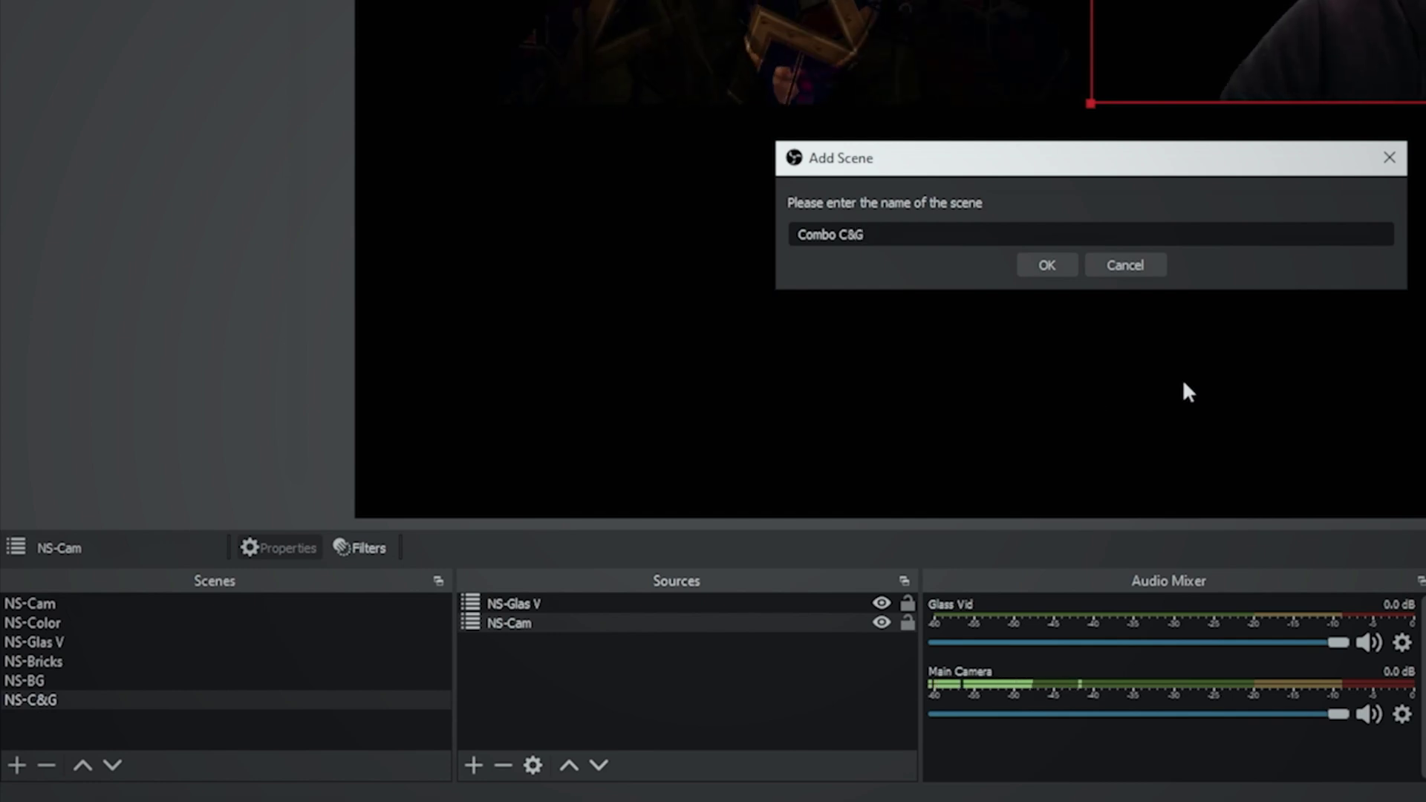
pyautogui.click(1044, 265)
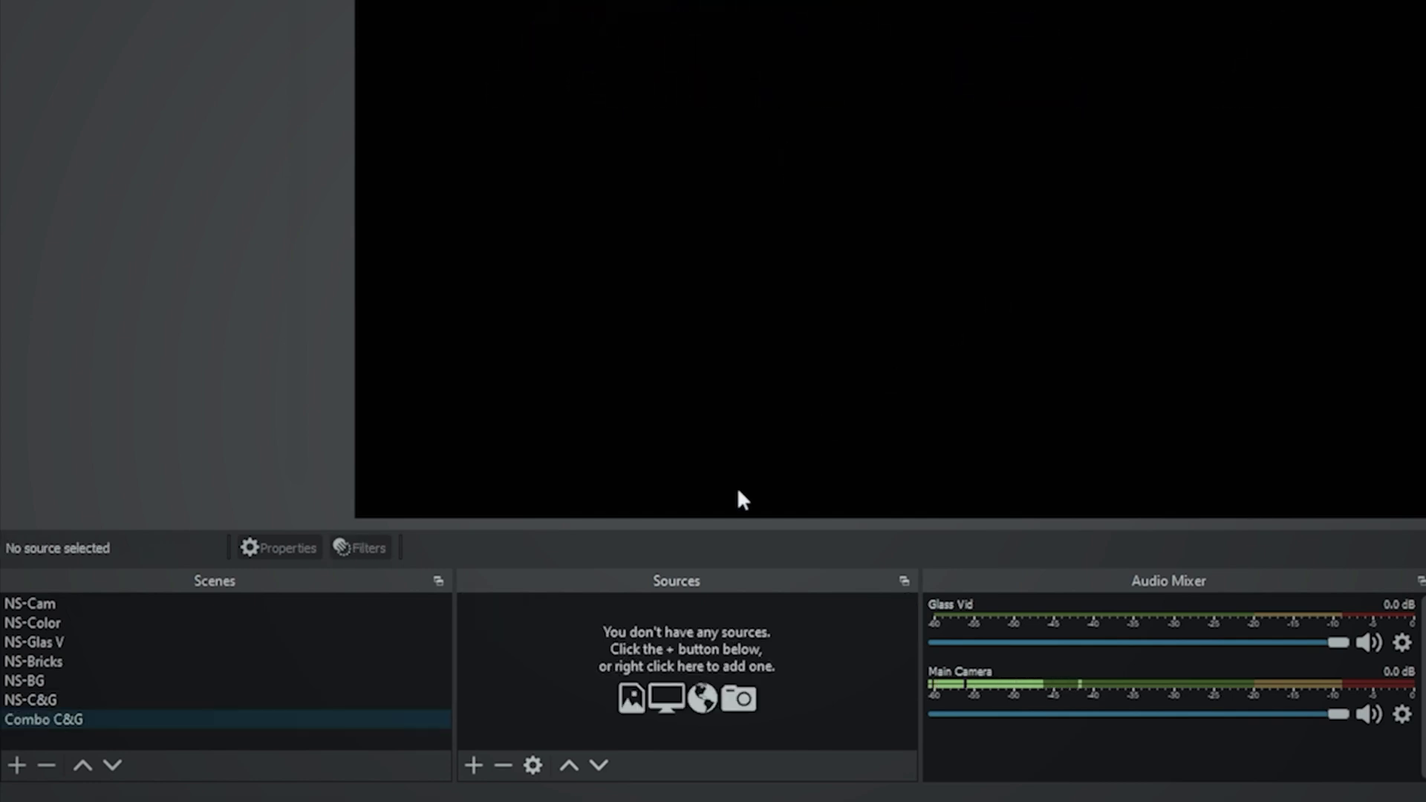
# Choose NS-C&G as an existing scene source for Combo C&G
pyautogui.click(472, 766)
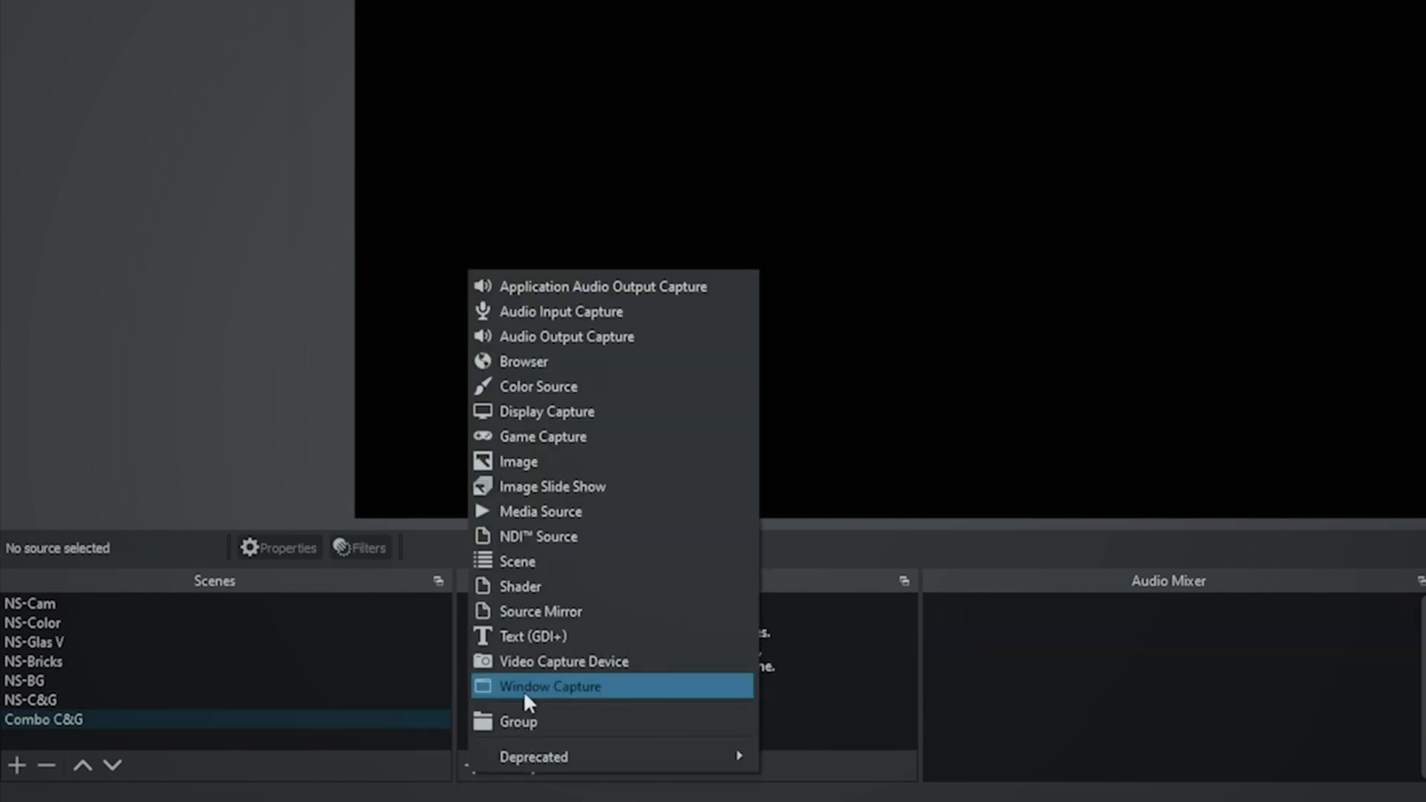
pyautogui.click(542, 562)
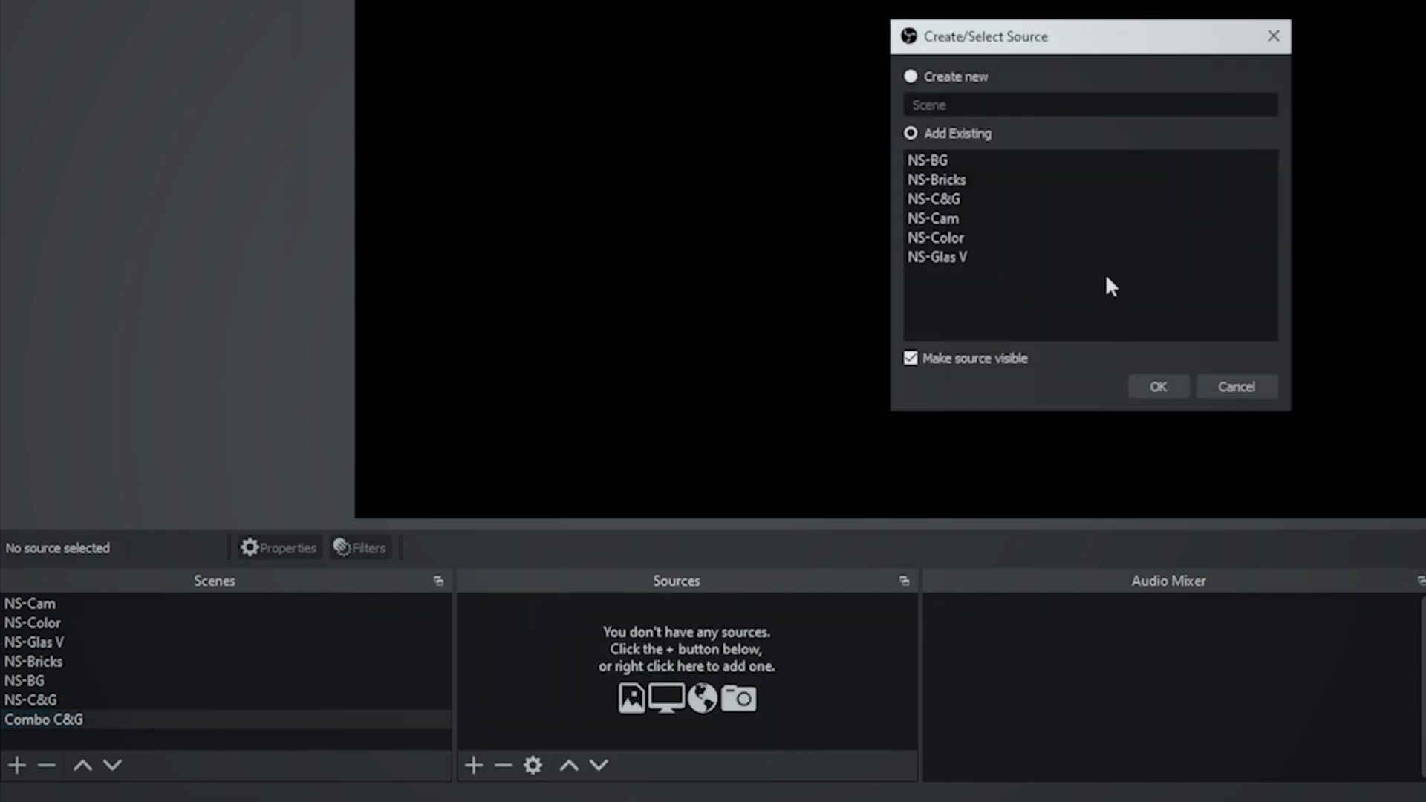
pyautogui.click(997, 196)
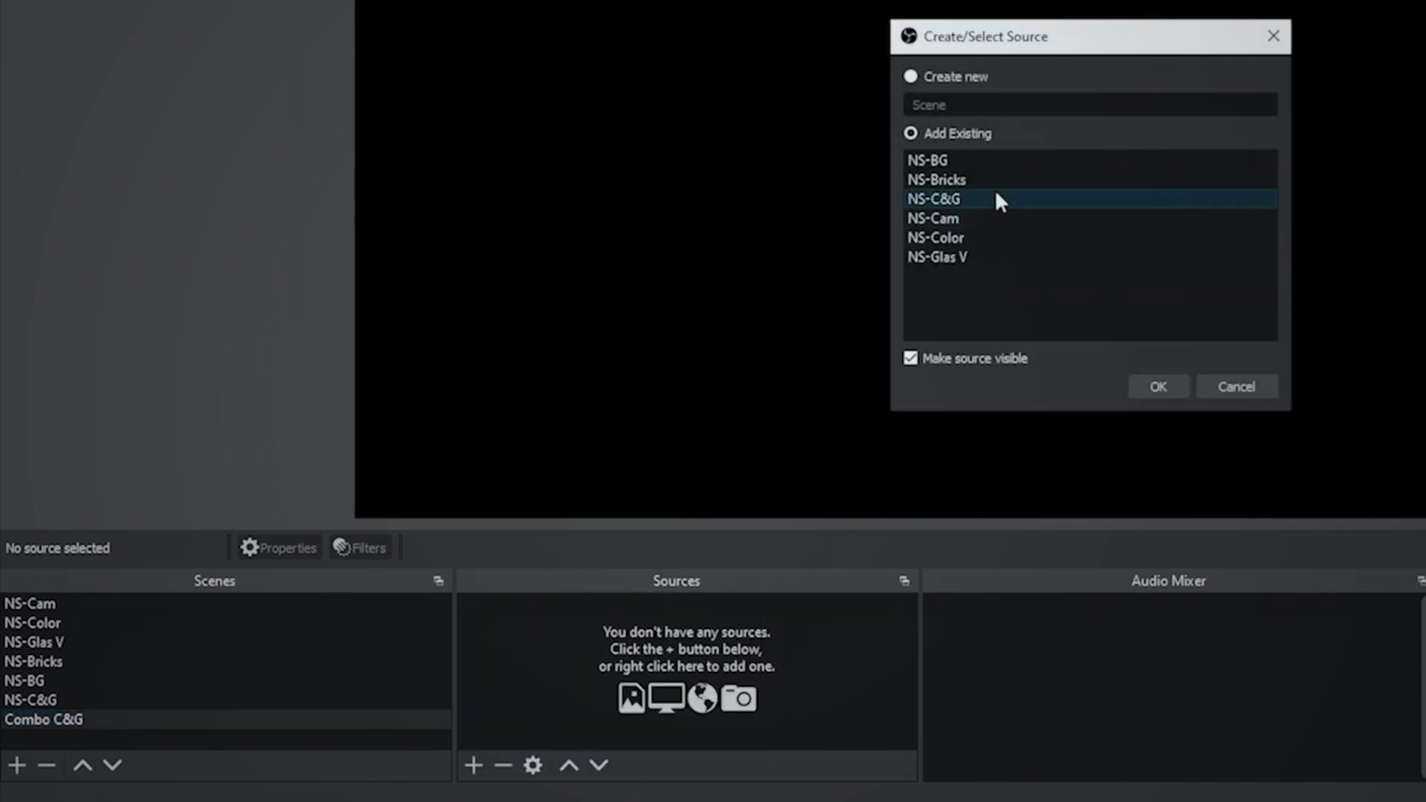
# Add NS-C&G to Combo C&G and crop off its right half and bottom half
pyautogui.click(1150, 386)
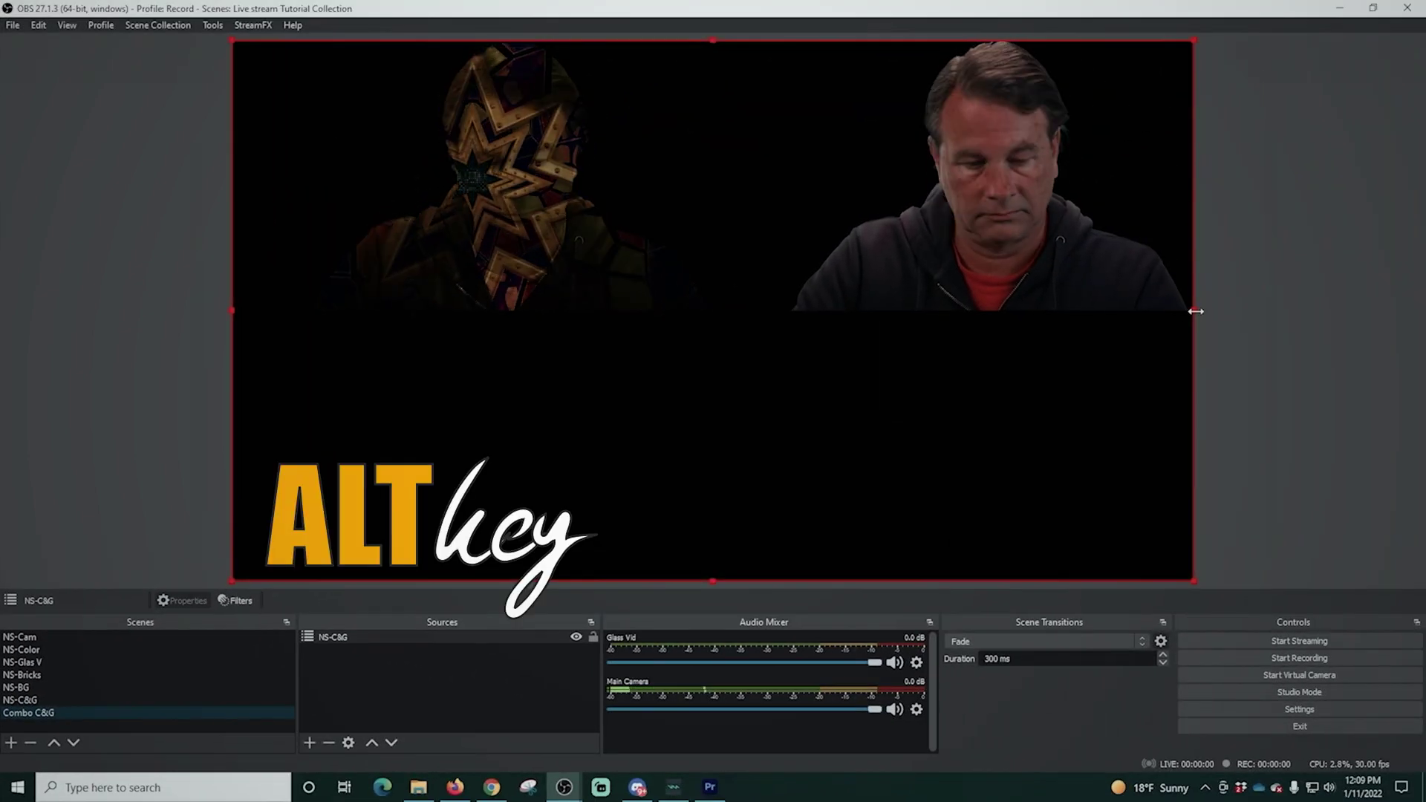
pyautogui.moveTo(1189, 311); pyautogui.dragTo(765, 310)
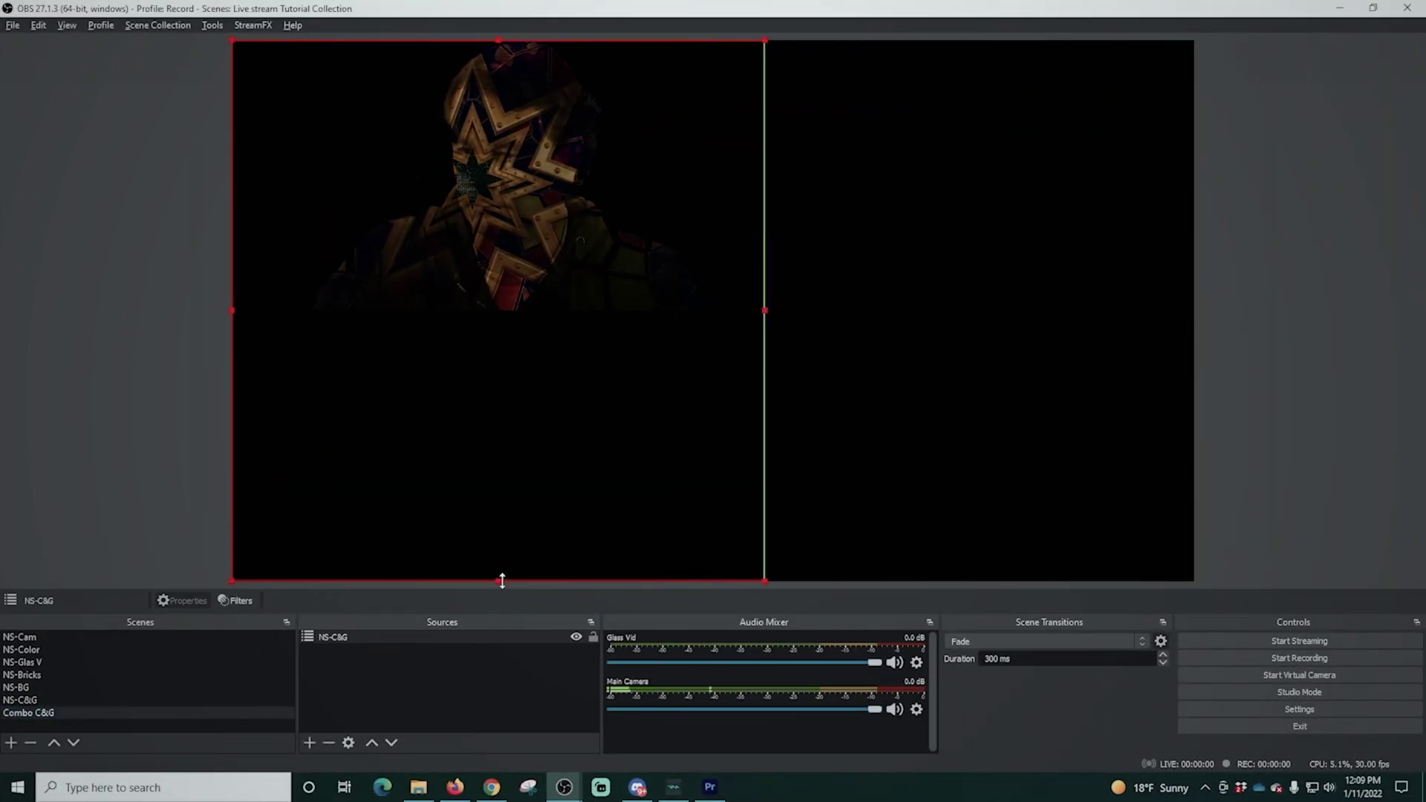
pyautogui.moveTo(499, 581); pyautogui.dragTo(550, 318)
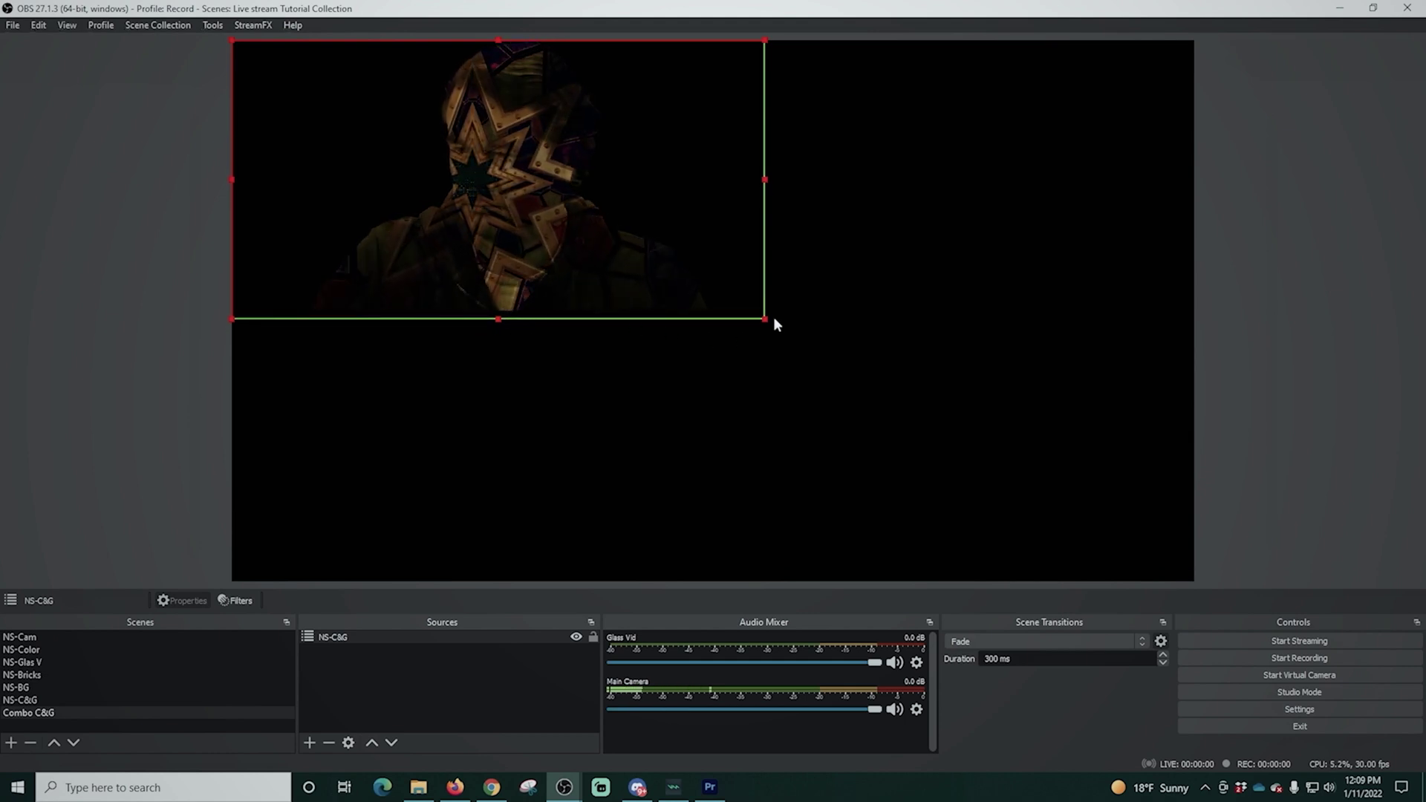
# Stretch the cropped masked video until its edges match the canvas exactly
pyautogui.moveTo(768, 320); pyautogui.dragTo(1135, 583)
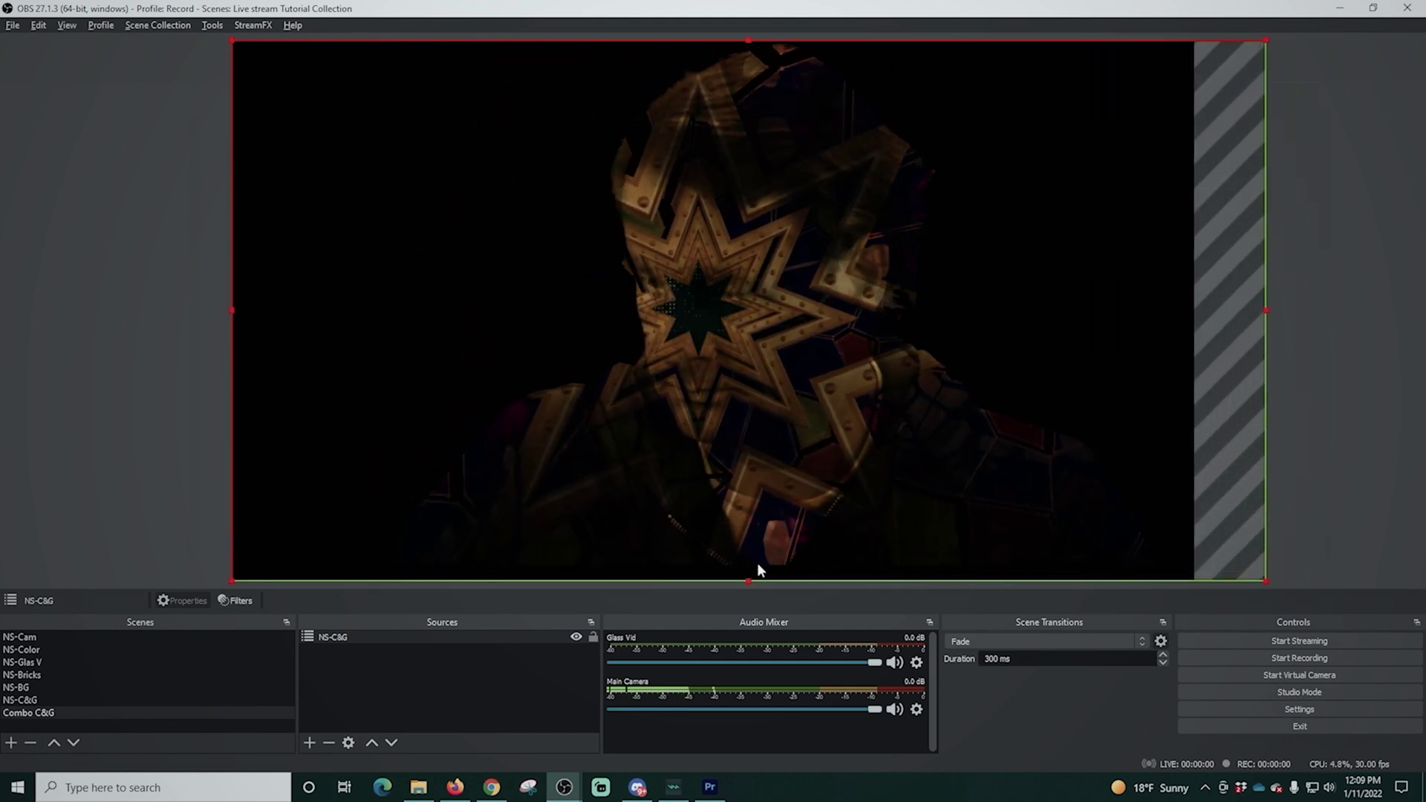
pyautogui.moveTo(752, 580); pyautogui.dragTo(761, 566)
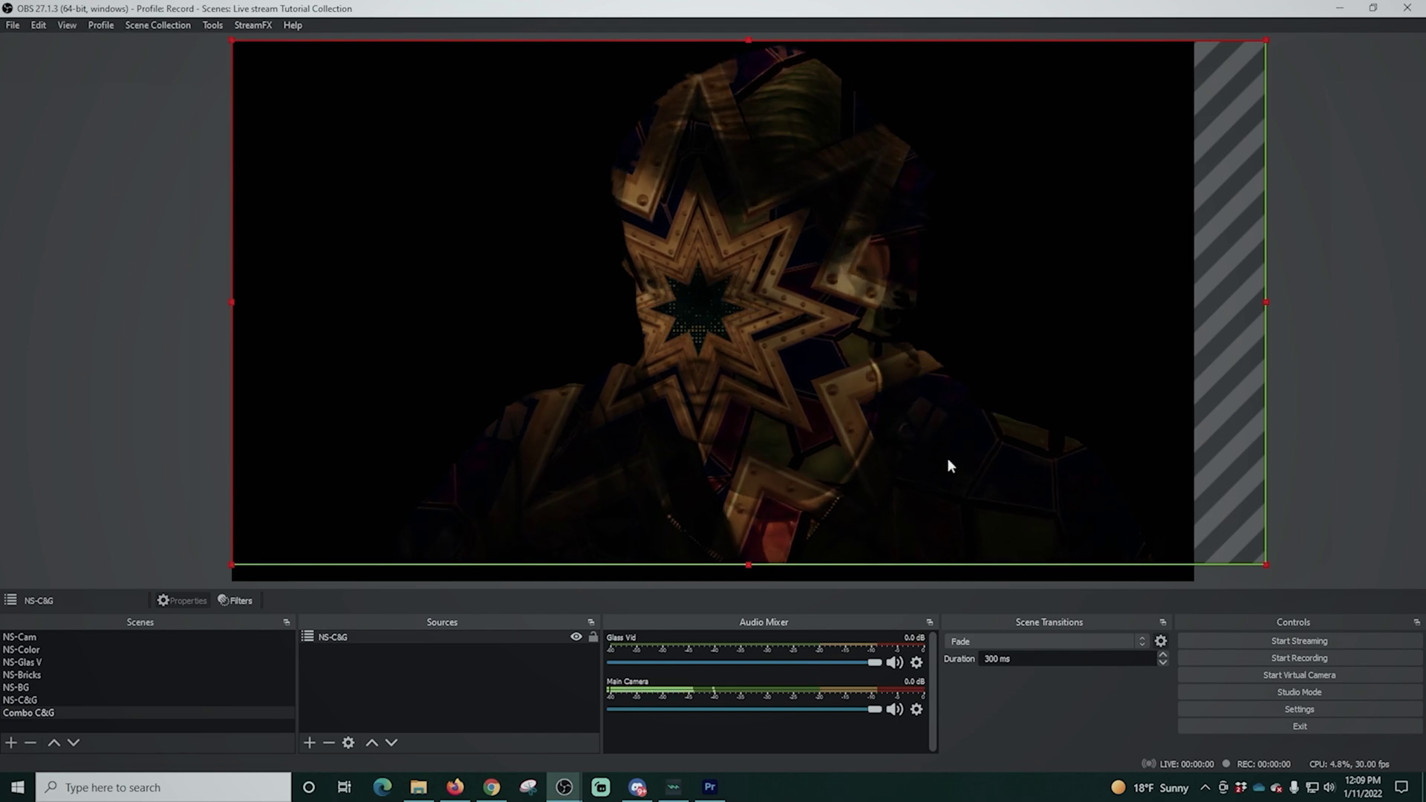
pyautogui.moveTo(1266, 302); pyautogui.dragTo(1182, 309)
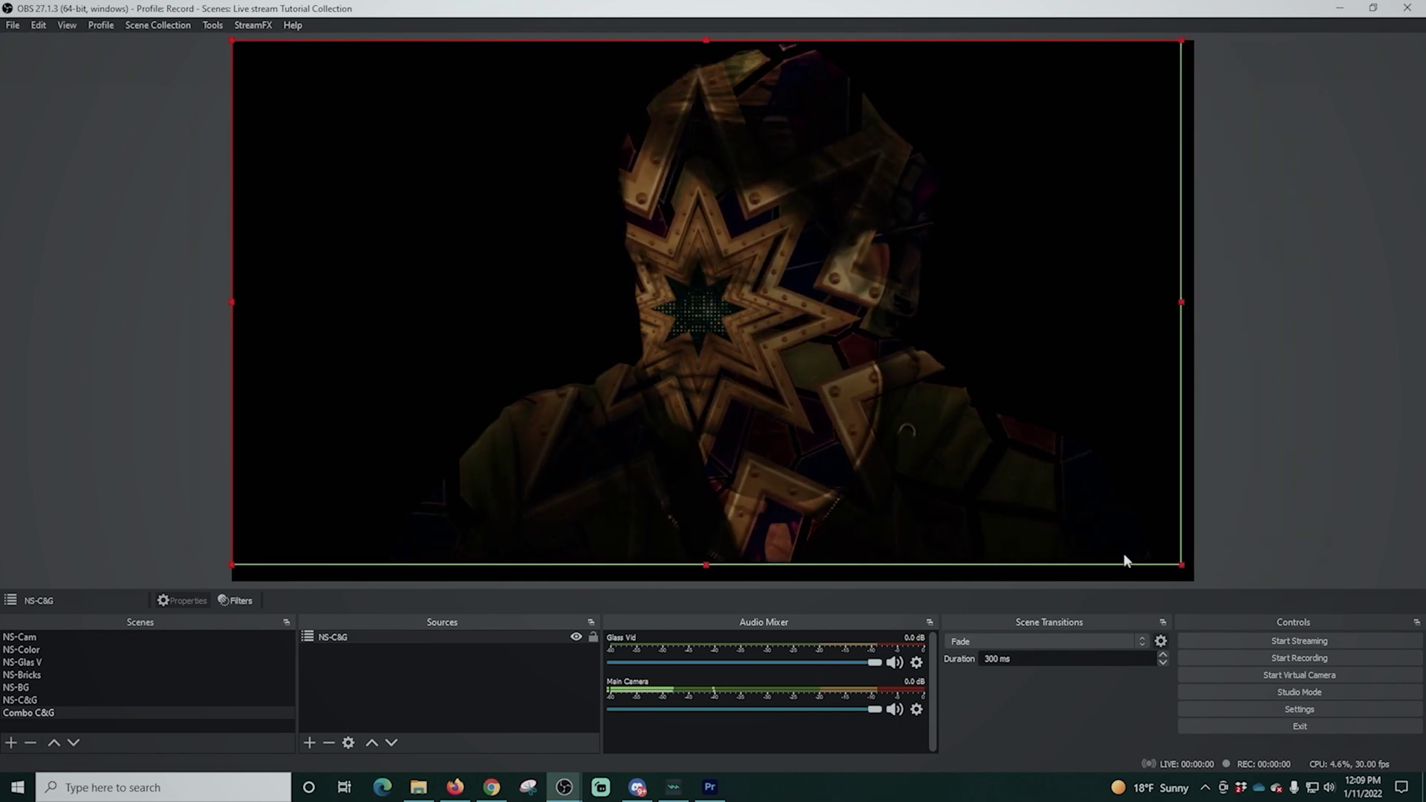
pyautogui.moveTo(1181, 566); pyautogui.dragTo(1206, 580)
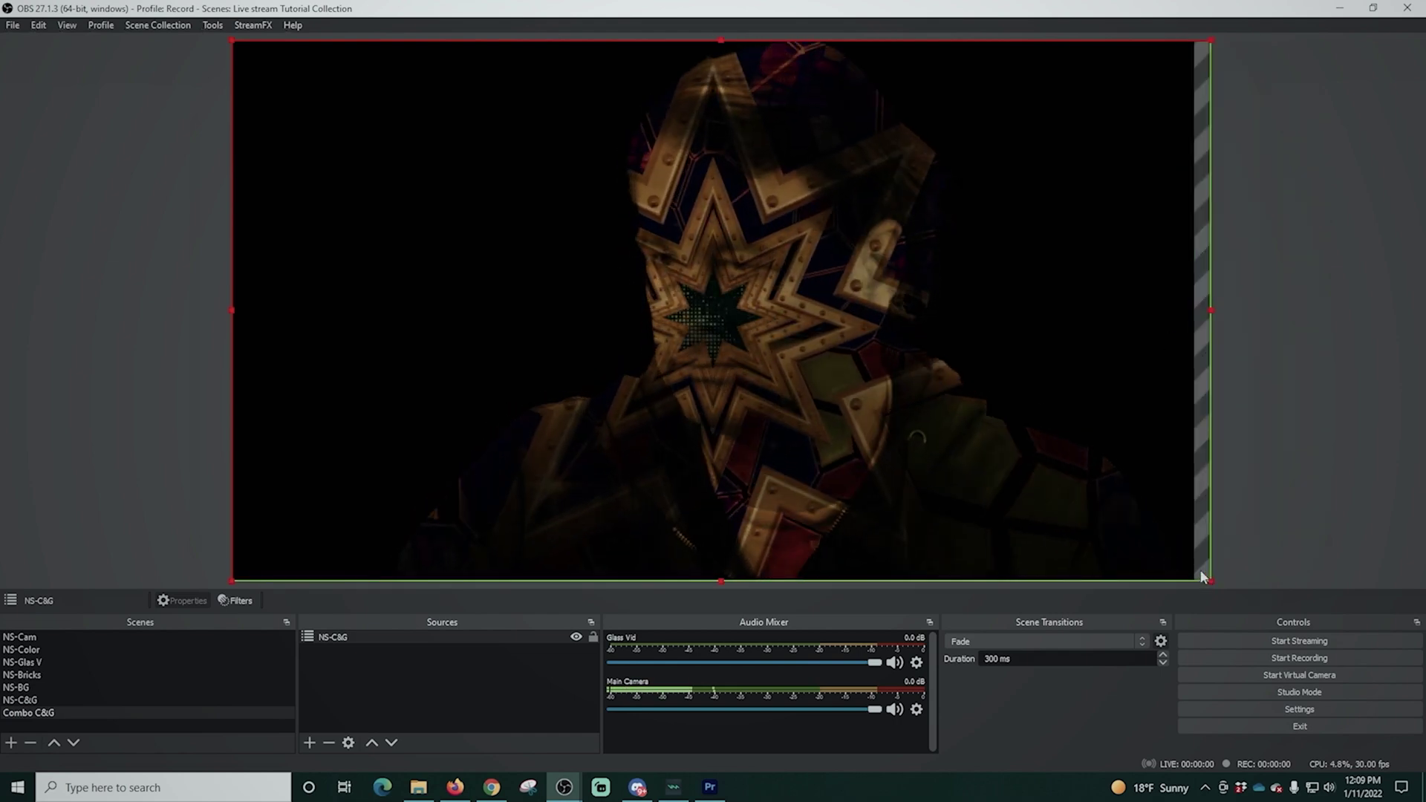
pyautogui.moveTo(1211, 309); pyautogui.dragTo(1194, 311)
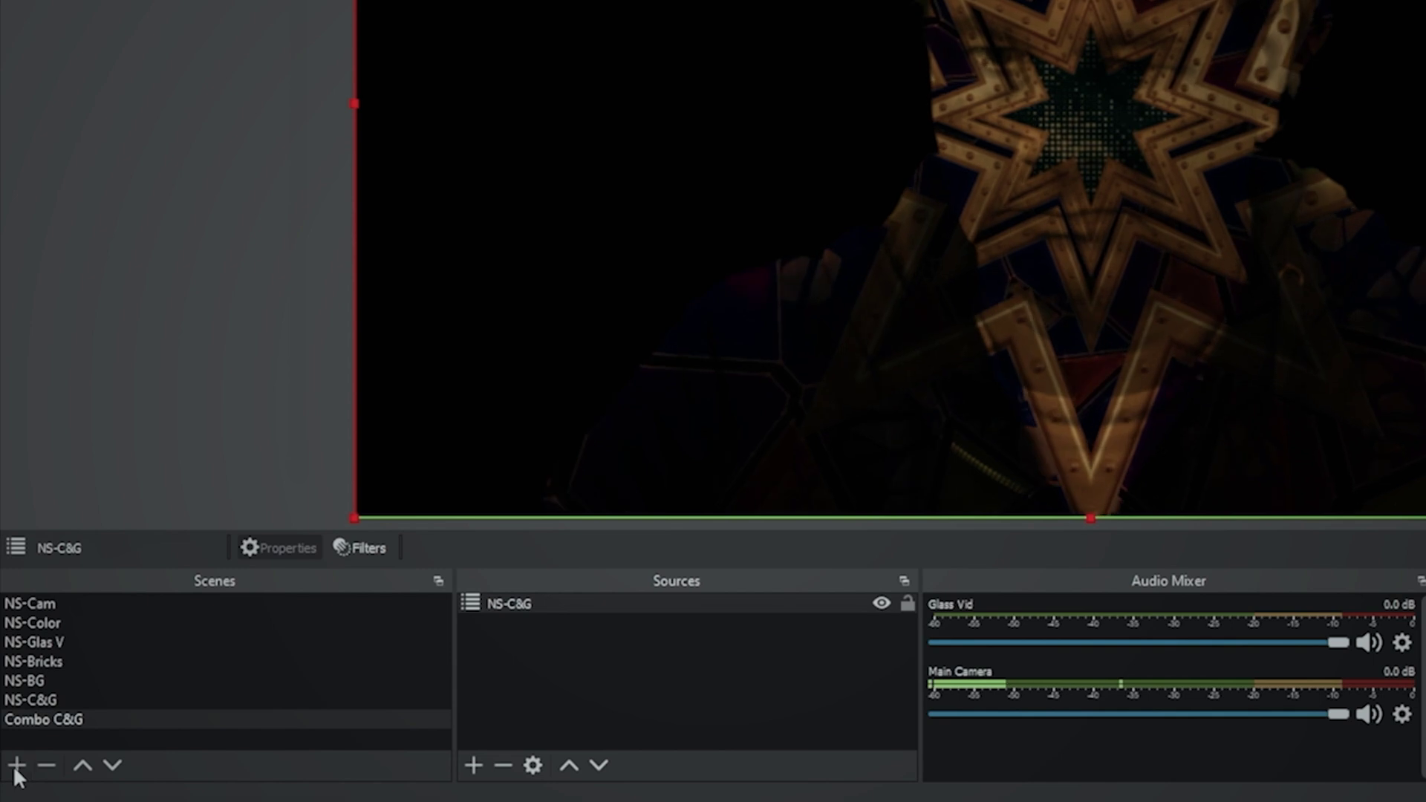
# Create a new scene named NS-BBG and add the NS-Cam scene to it
pyautogui.click(16, 773)
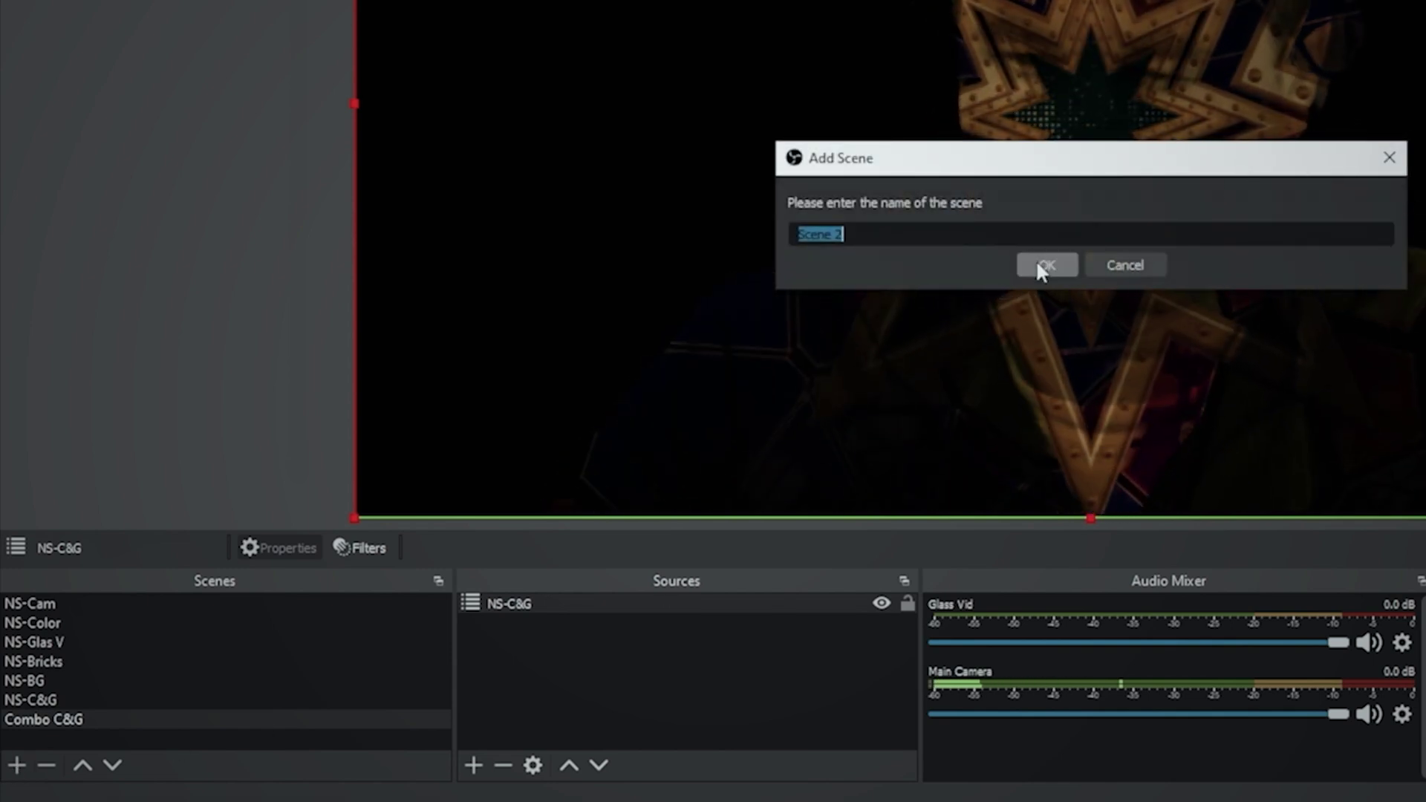
pyautogui.write('NS-BBG')
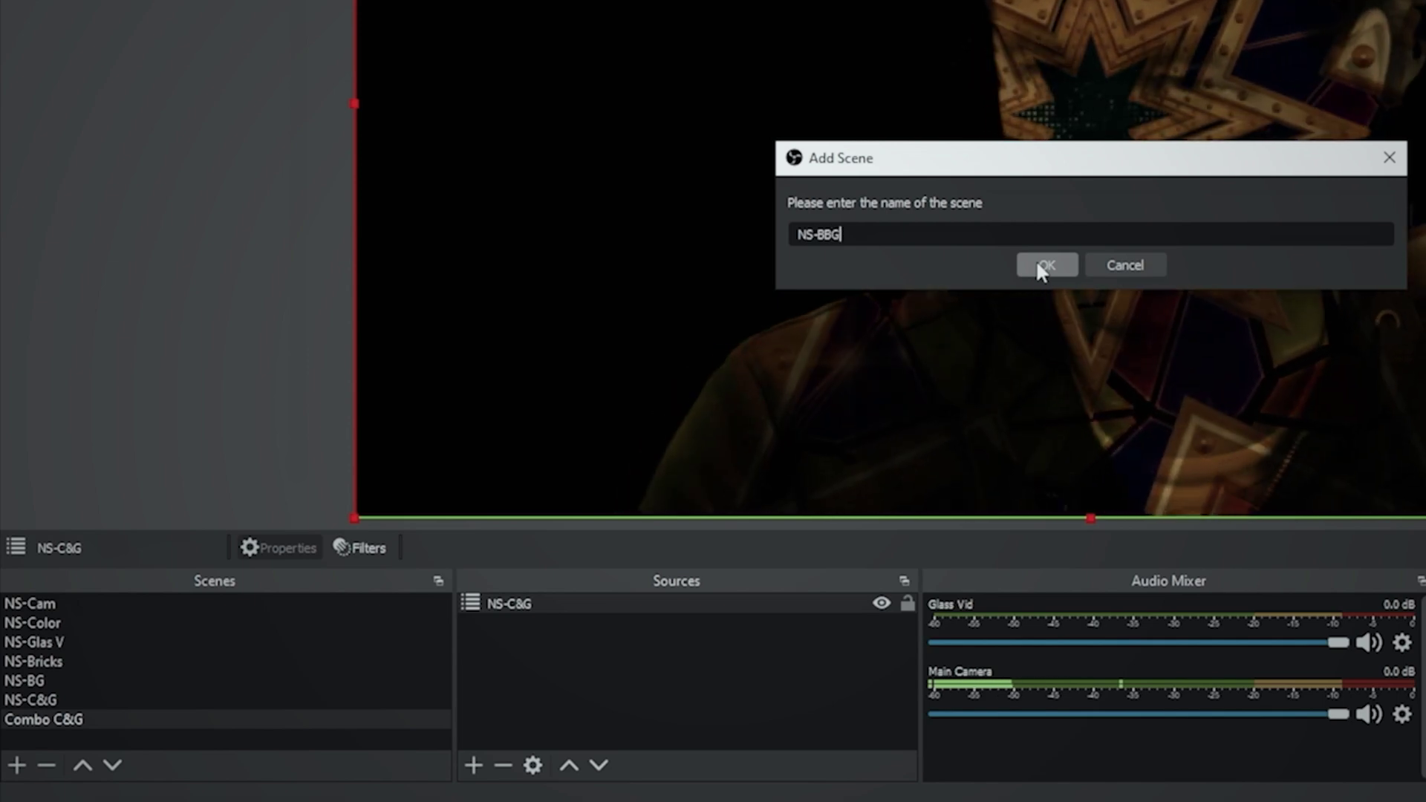
pyautogui.click(1044, 266)
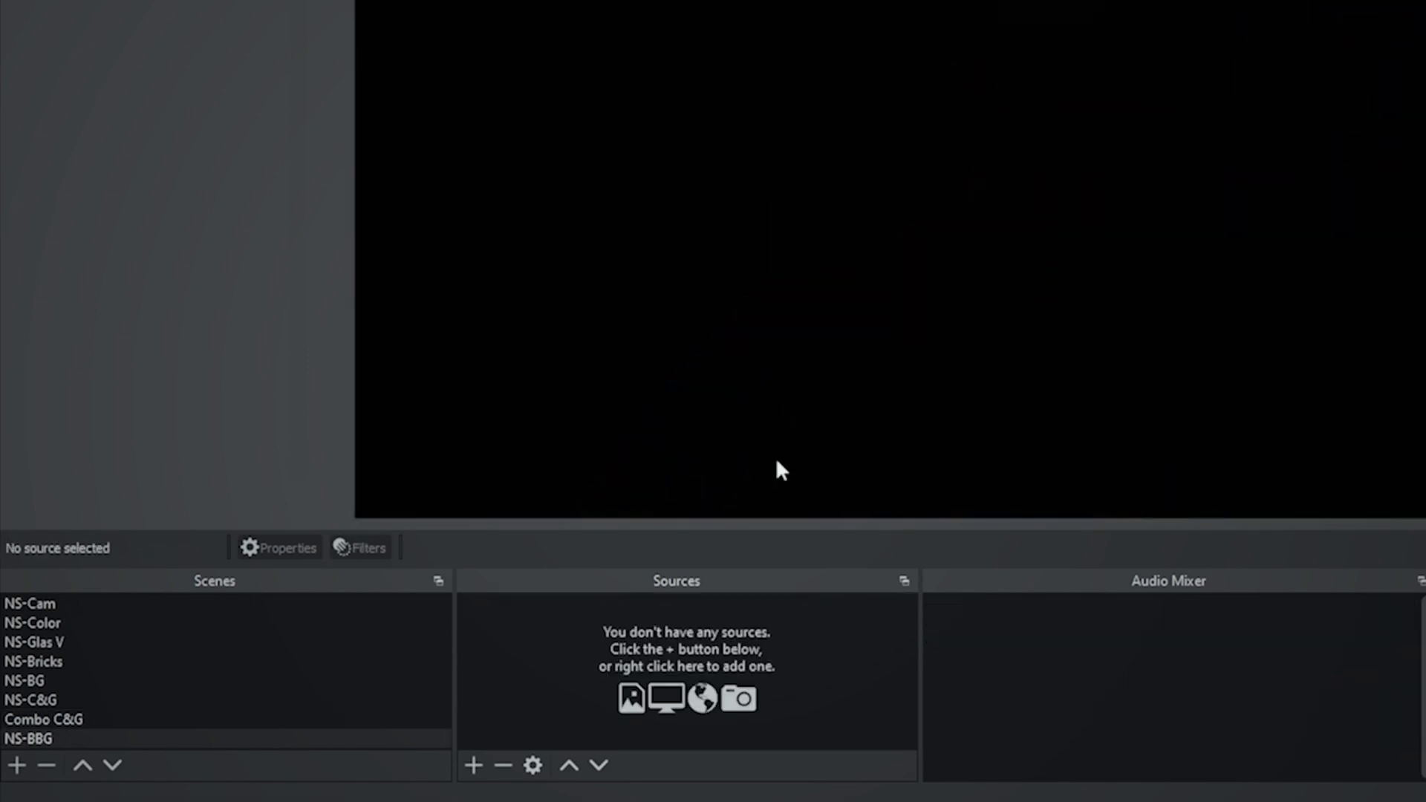
pyautogui.click(475, 761)
pyautogui.click(562, 550)
pyautogui.click(957, 236)
pyautogui.click(1159, 386)
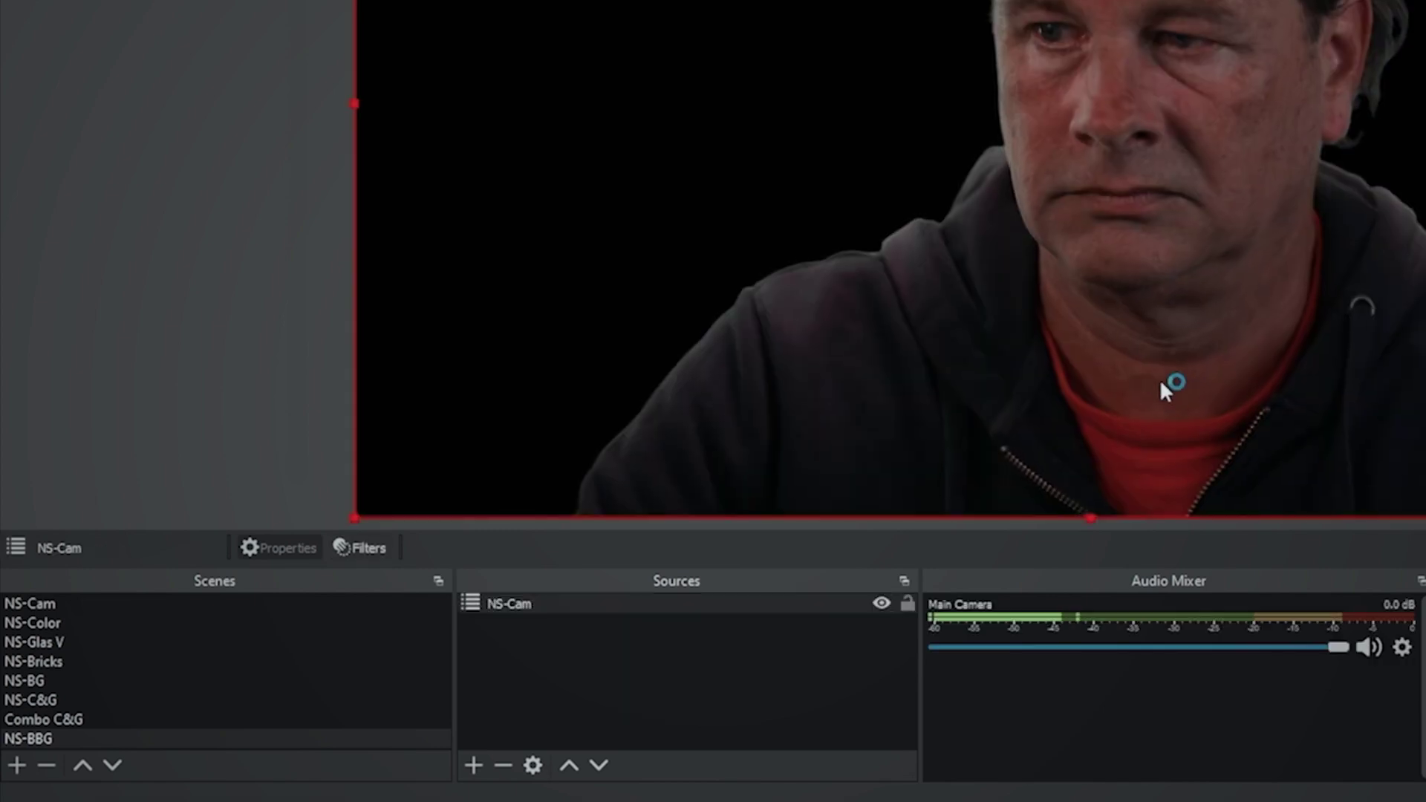
# Give NS-BBG a Color Grading filter with All Lift lowered to -505.62% for a black silhouette
pyautogui.rightClick(63, 737)
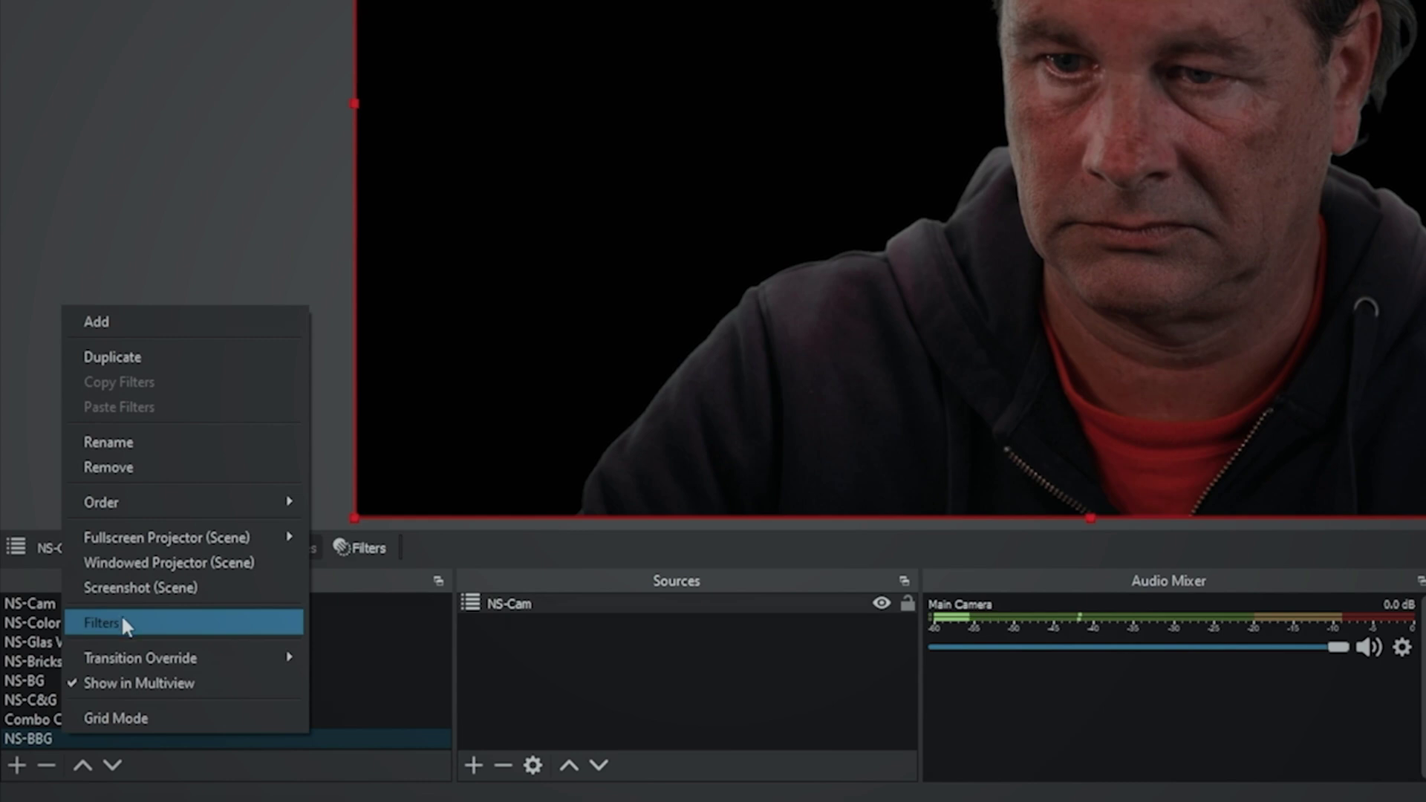
pyautogui.click(122, 614)
pyautogui.click(298, 758)
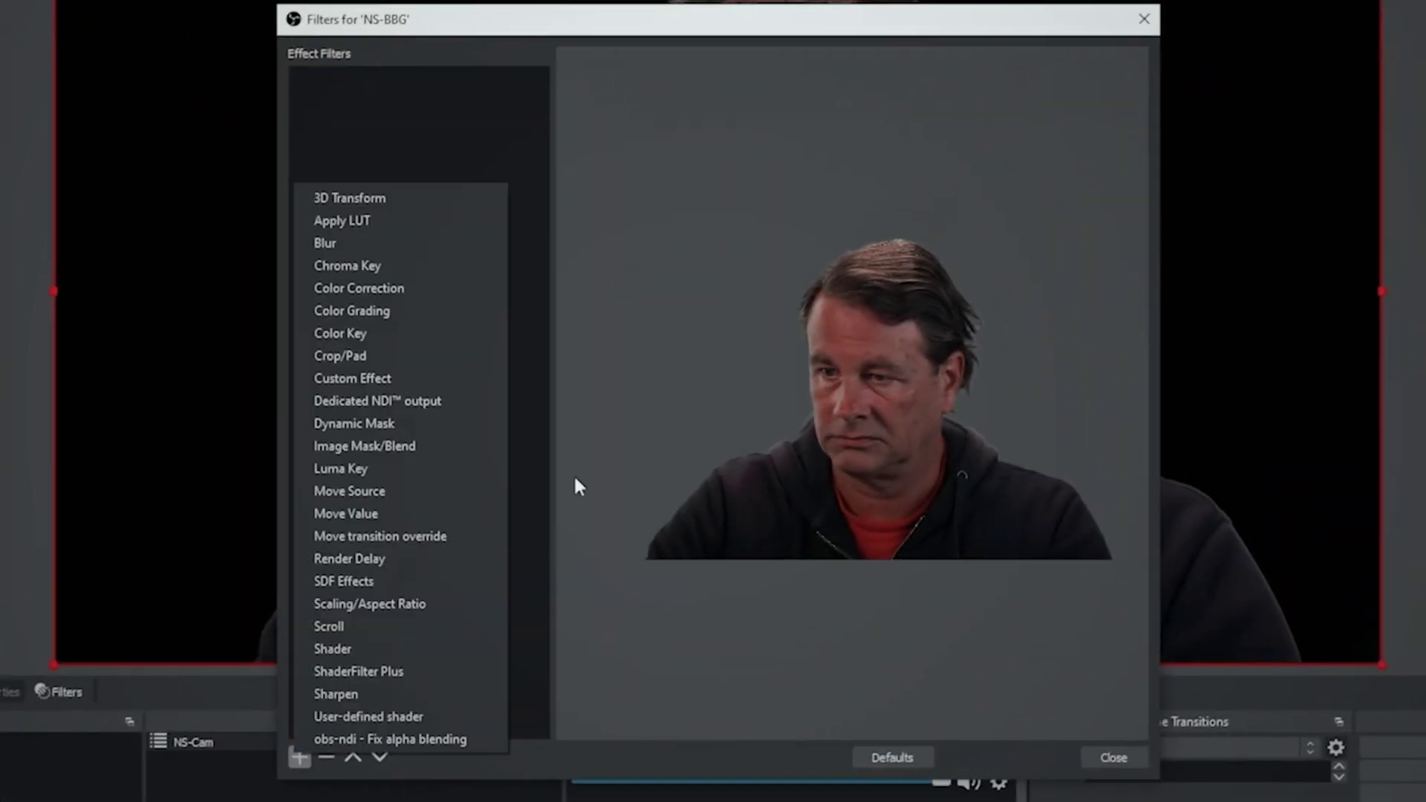
pyautogui.click(377, 310)
pyautogui.click(655, 435)
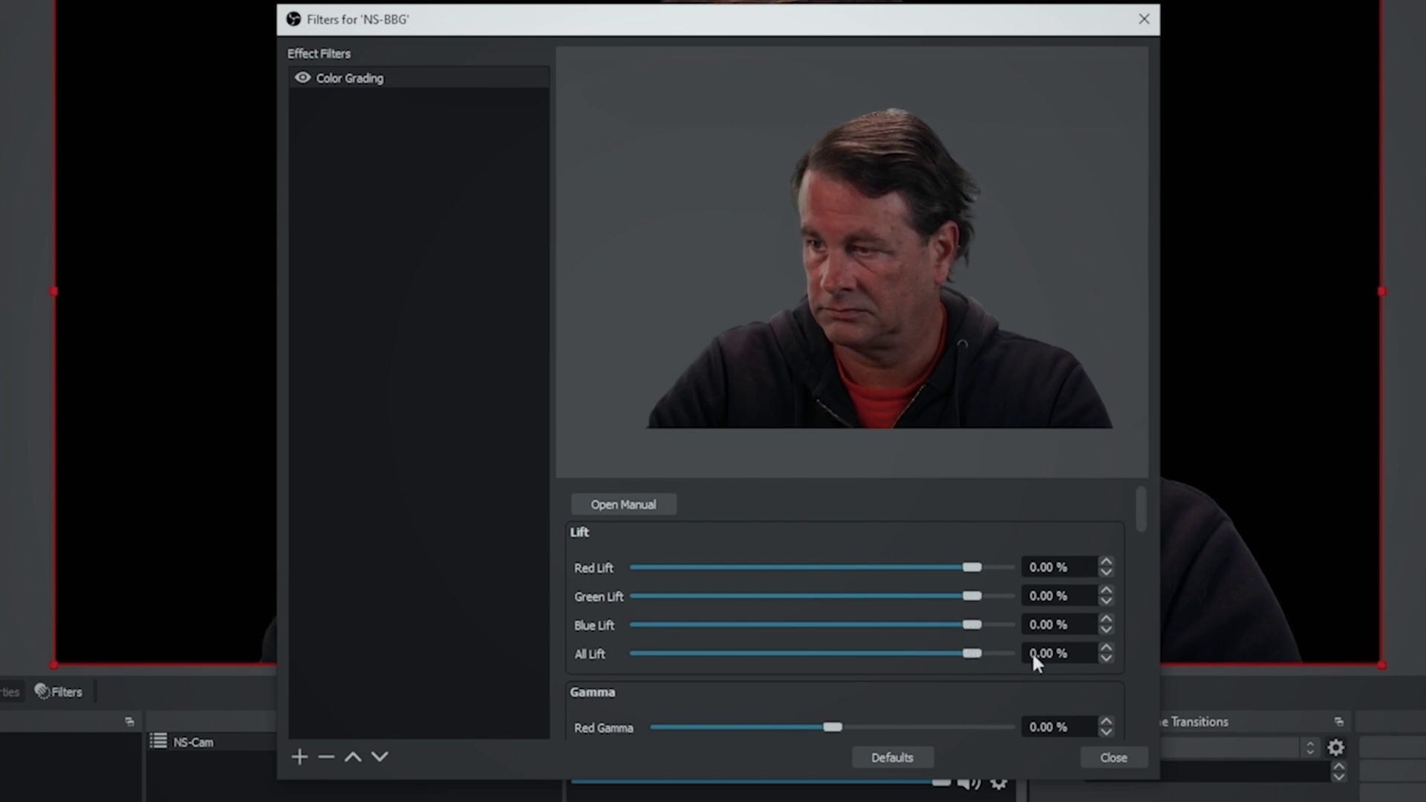
pyautogui.moveTo(973, 654); pyautogui.dragTo(788, 657)
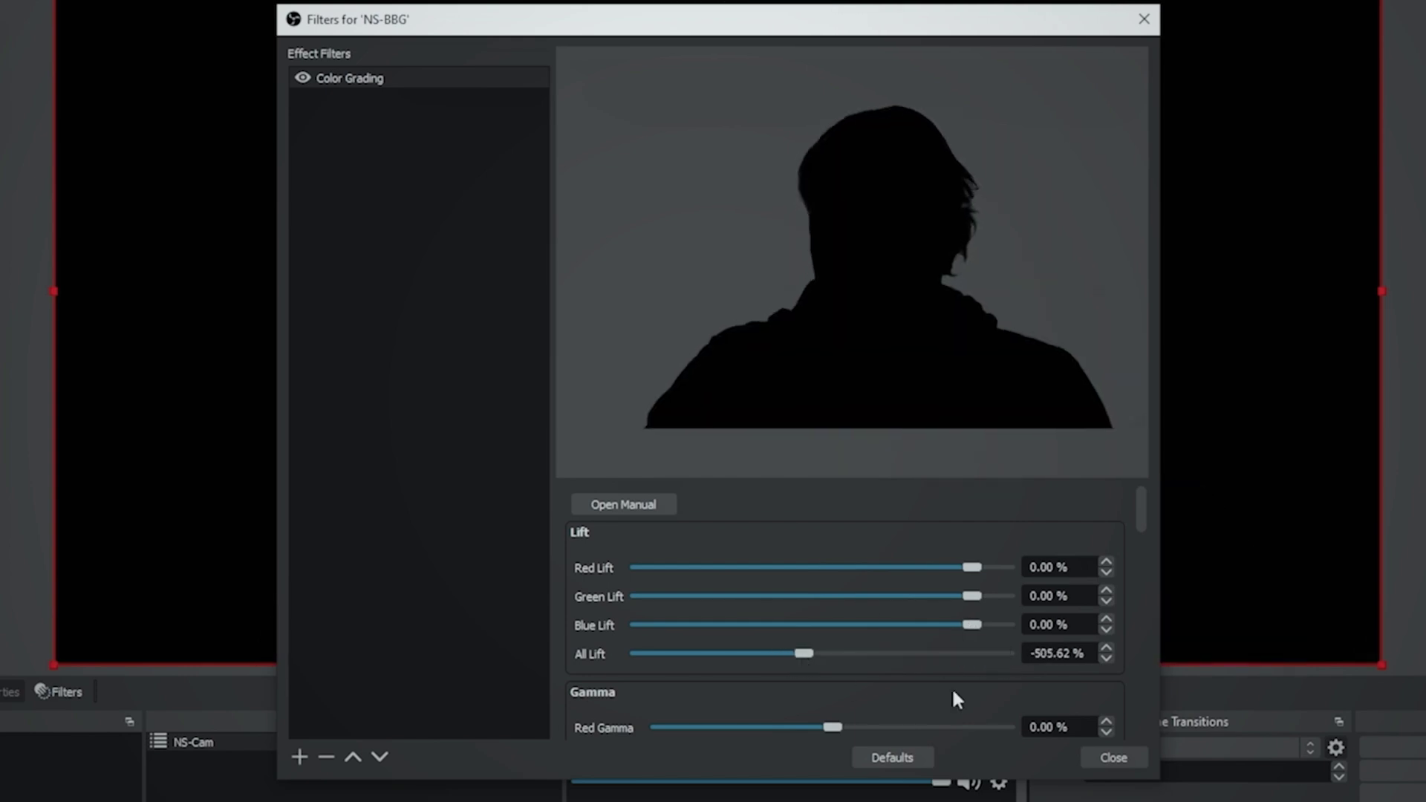
pyautogui.click(1117, 757)
# Add a white #ffffff Color Source and place it behind the NS-Cam silhouette
pyautogui.click(473, 766)
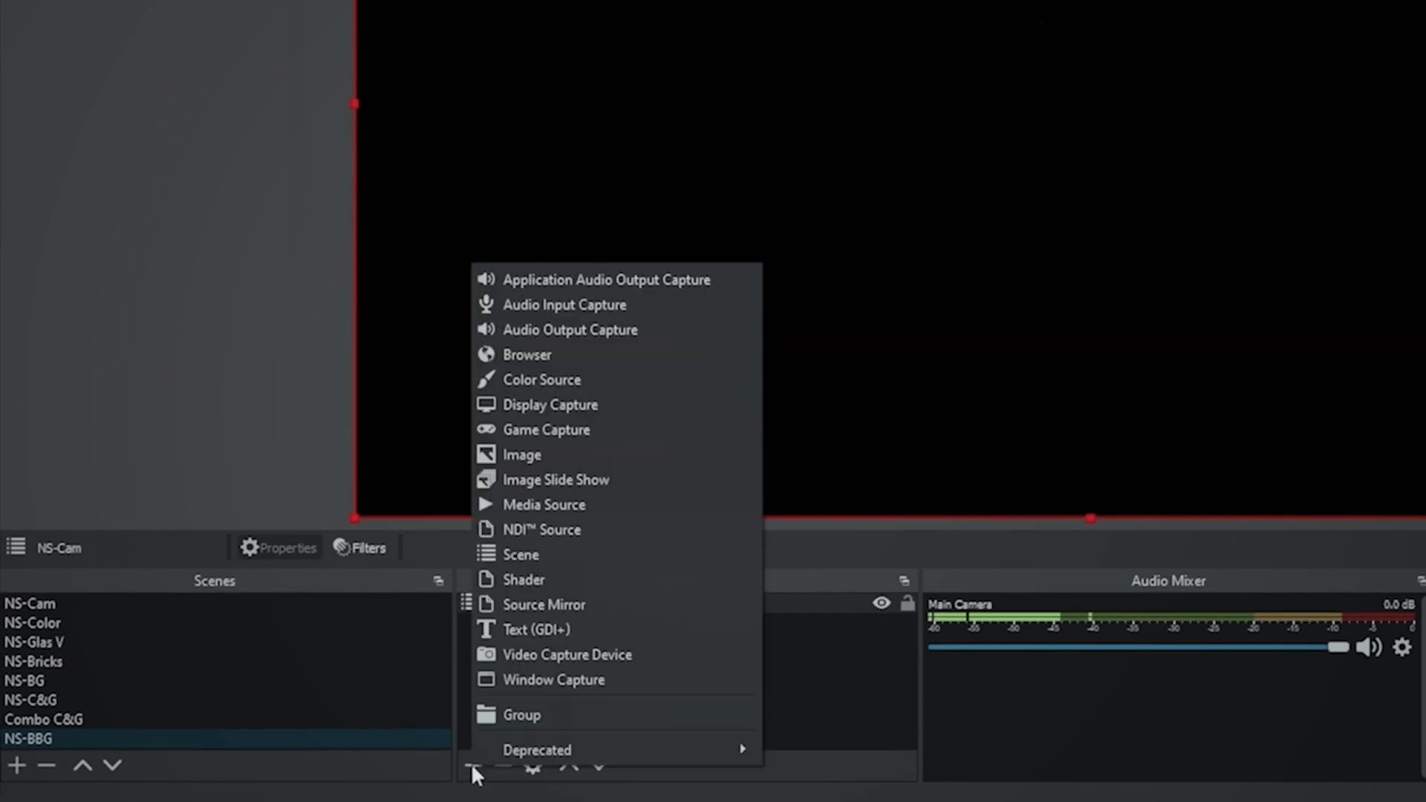
pyautogui.click(577, 378)
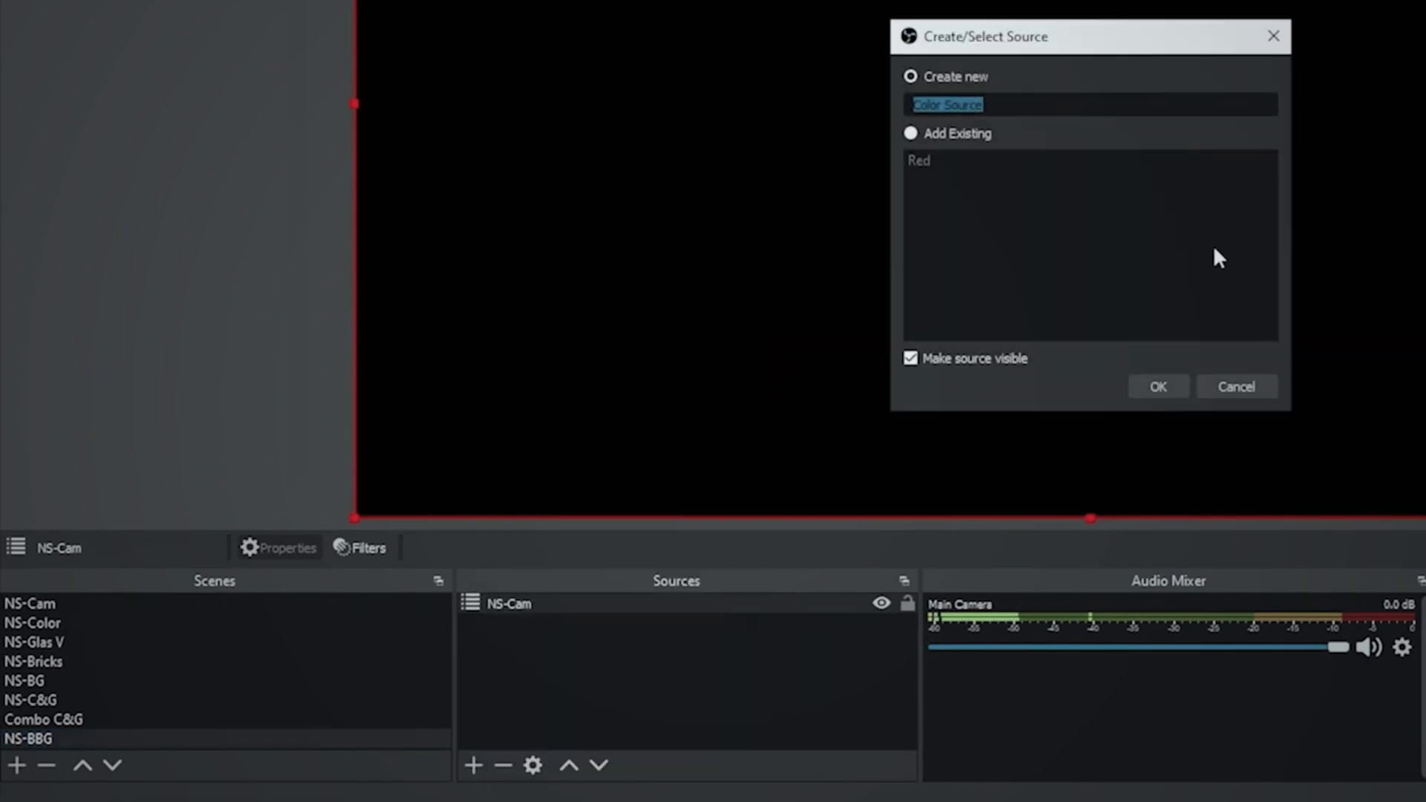
pyautogui.click(1155, 385)
pyautogui.click(891, 535)
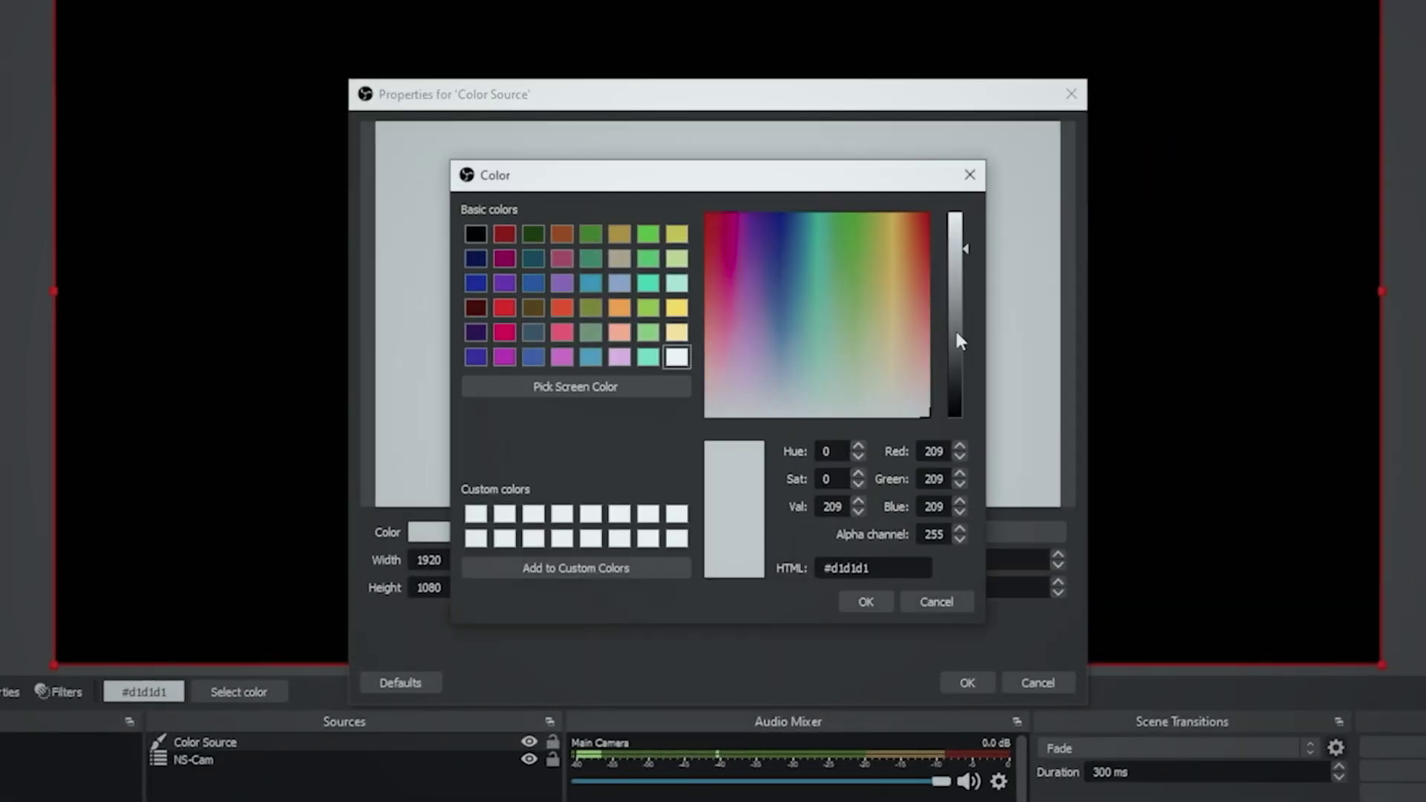
pyautogui.moveTo(957, 320); pyautogui.dragTo(972, 151)
pyautogui.click(873, 601)
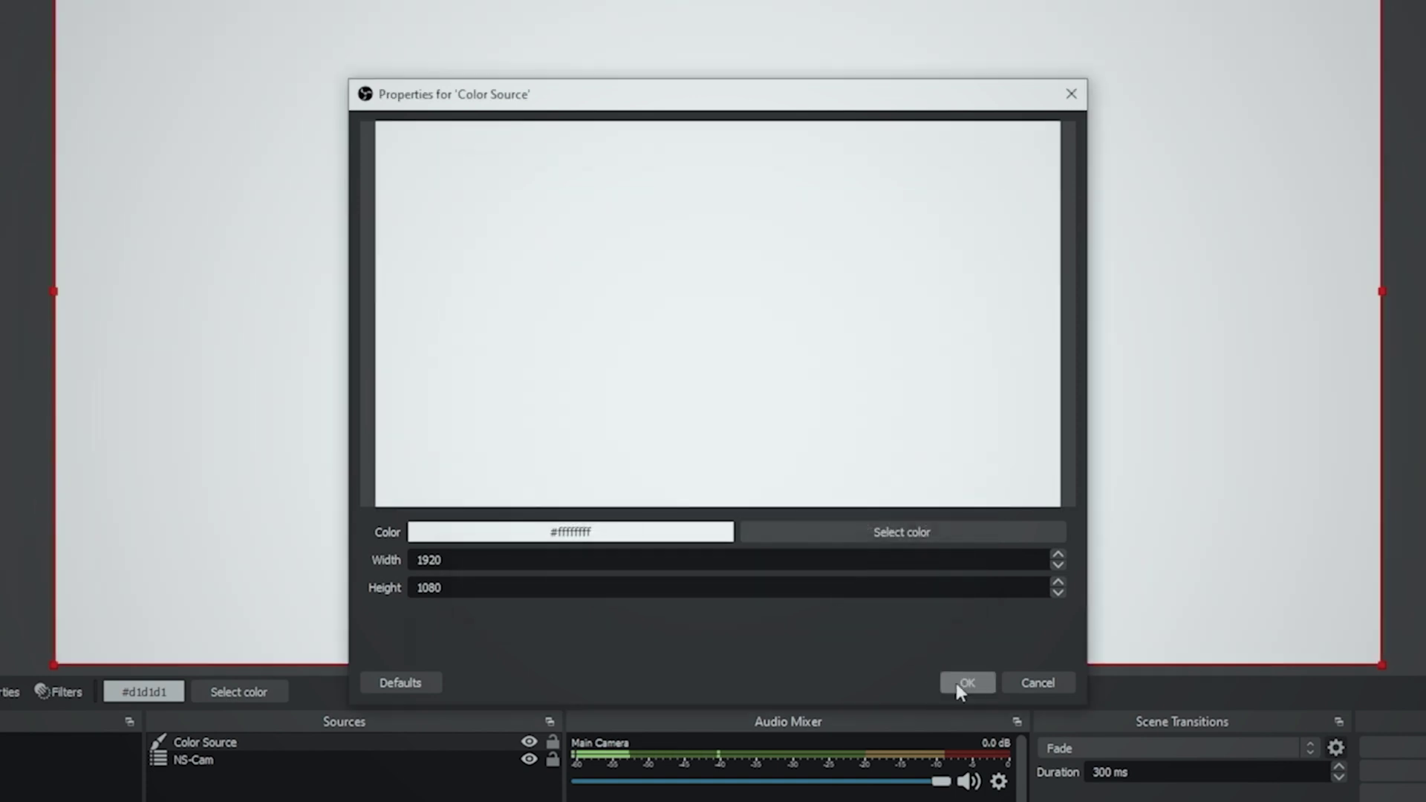
pyautogui.click(960, 682)
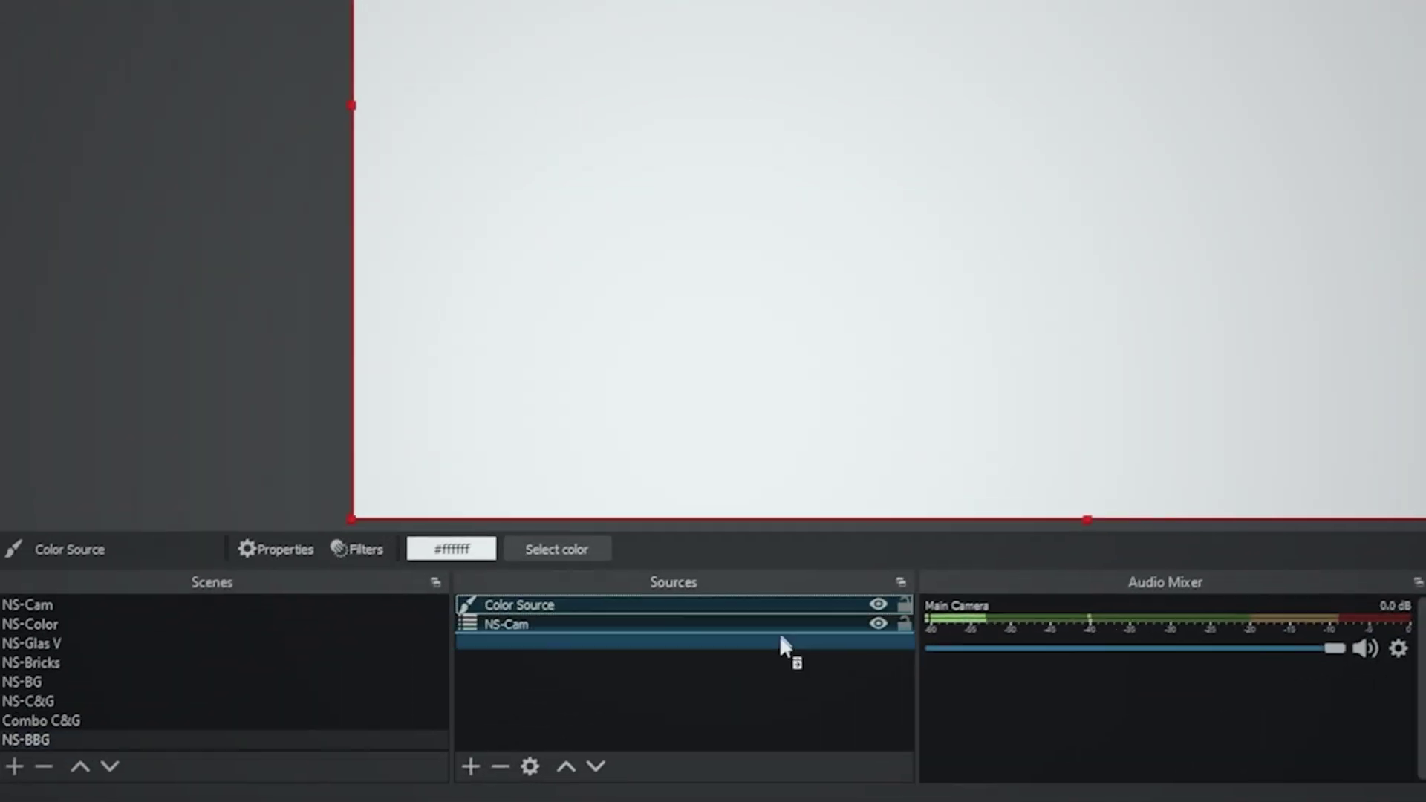
pyautogui.moveTo(780, 638); pyautogui.dragTo(779, 661)
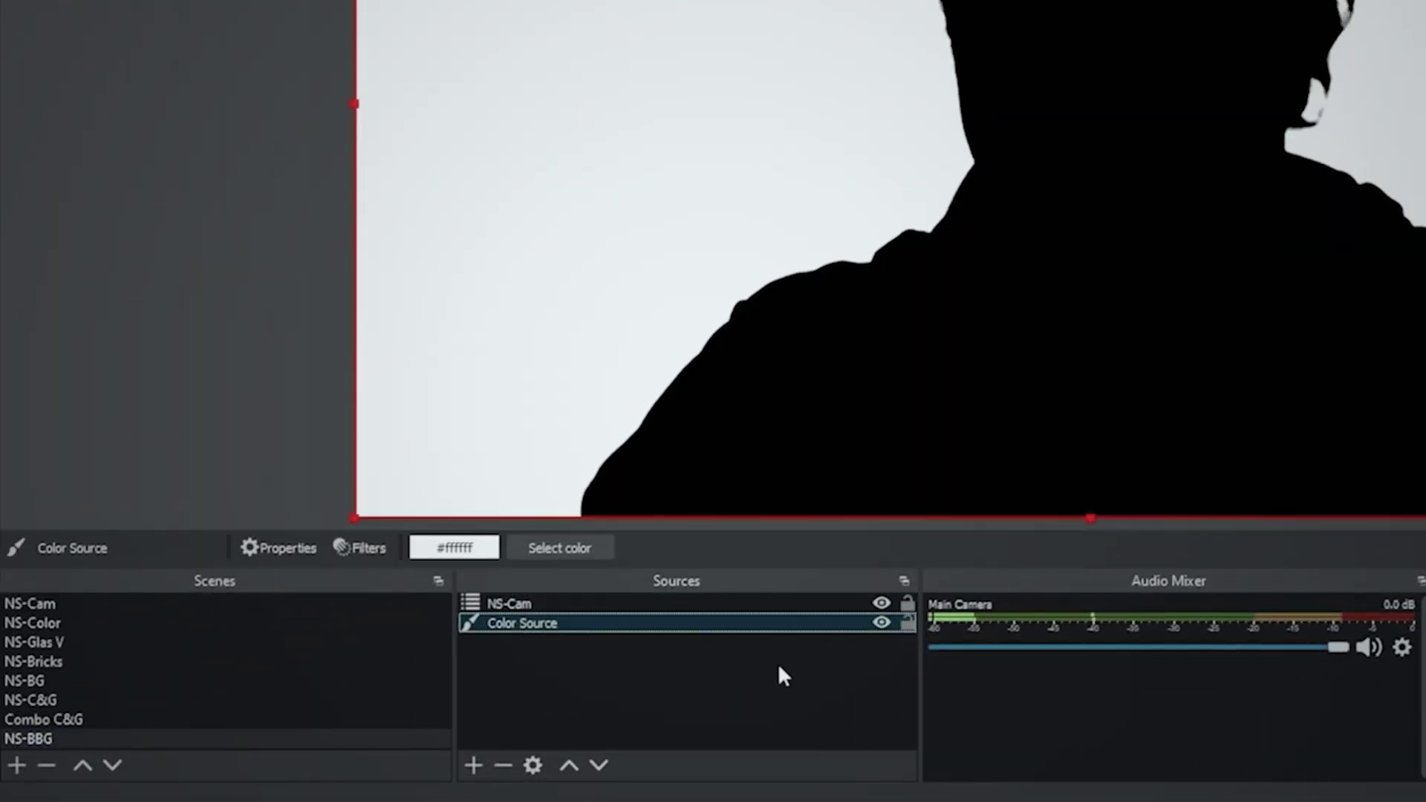
# Remove the temporary Color Source, select Combo C&G, and move NS-BBG above NS-C&G
pyautogui.rightClick(729, 624)
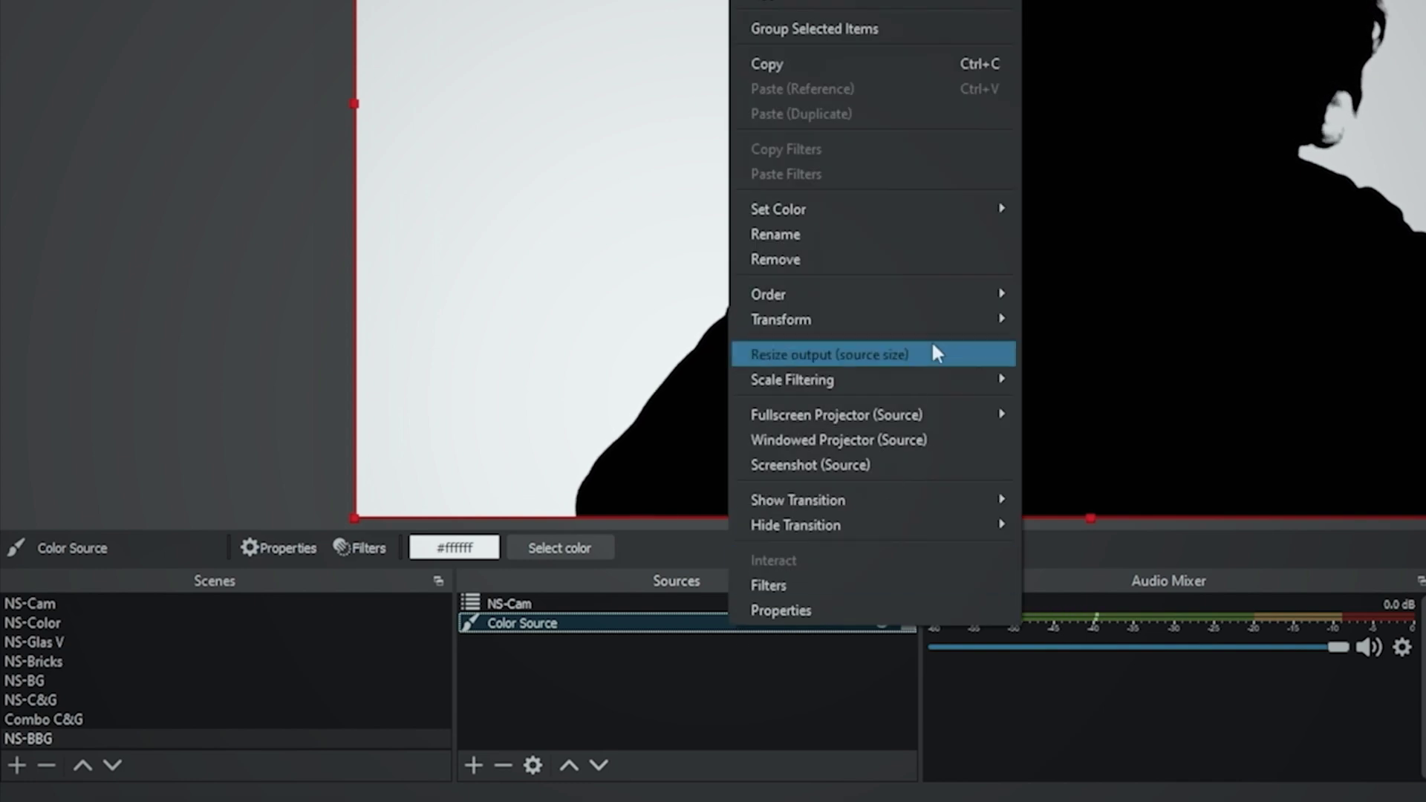
pyautogui.click(907, 263)
pyautogui.click(1164, 259)
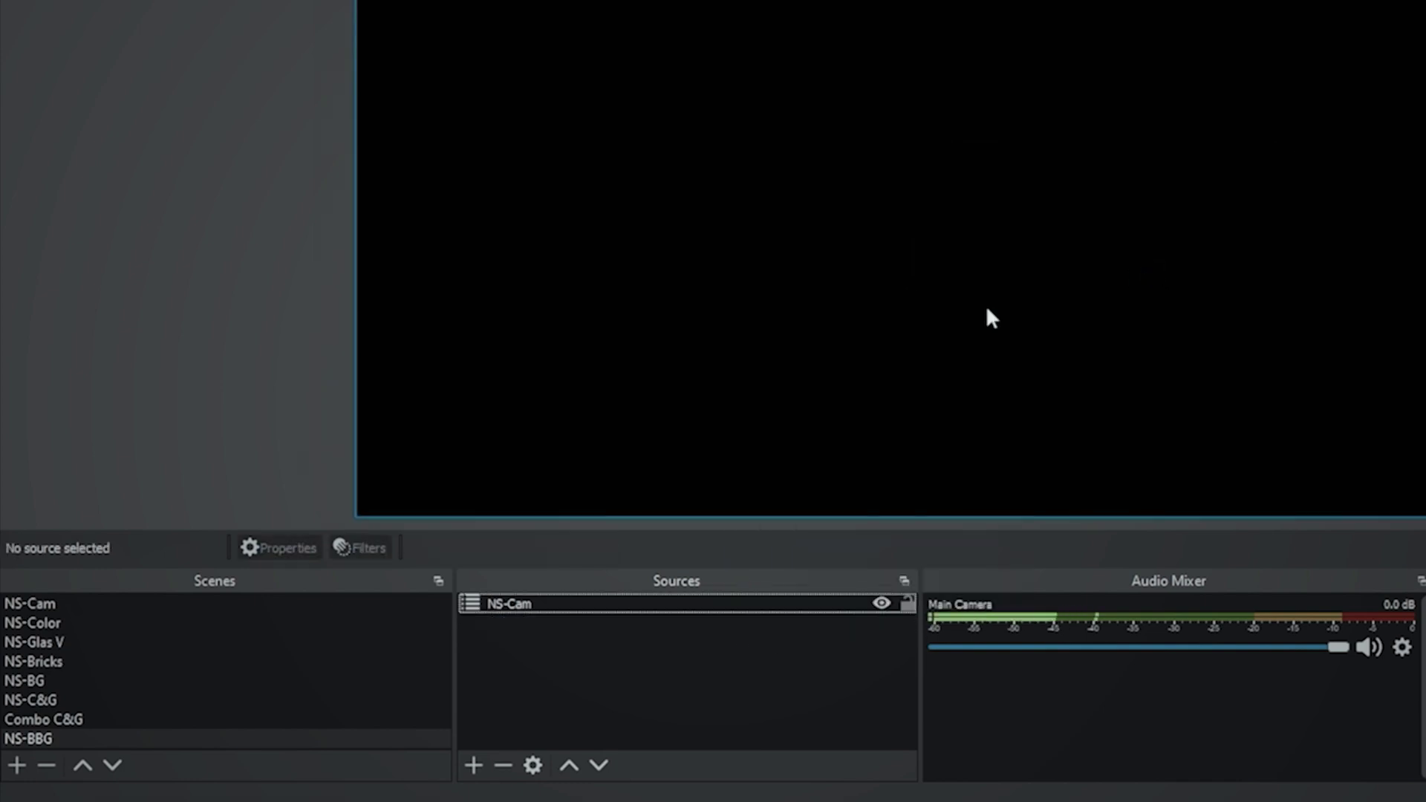
pyautogui.click(108, 719)
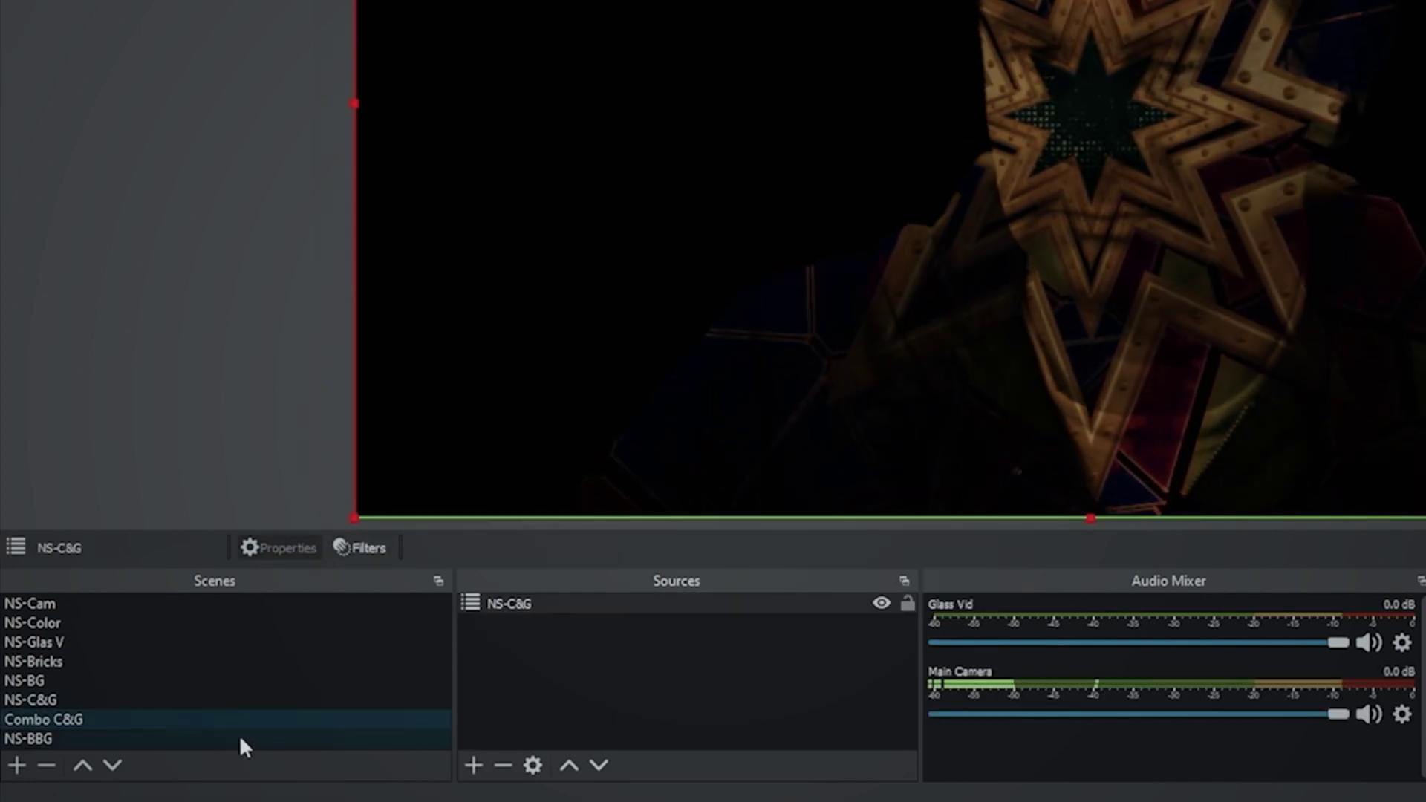
pyautogui.moveTo(240, 739); pyautogui.dragTo(244, 689)
# In Combo C&G, add NS-BBG as a scene source and put it below NS-C&G
pyautogui.click(118, 737)
pyautogui.click(473, 765)
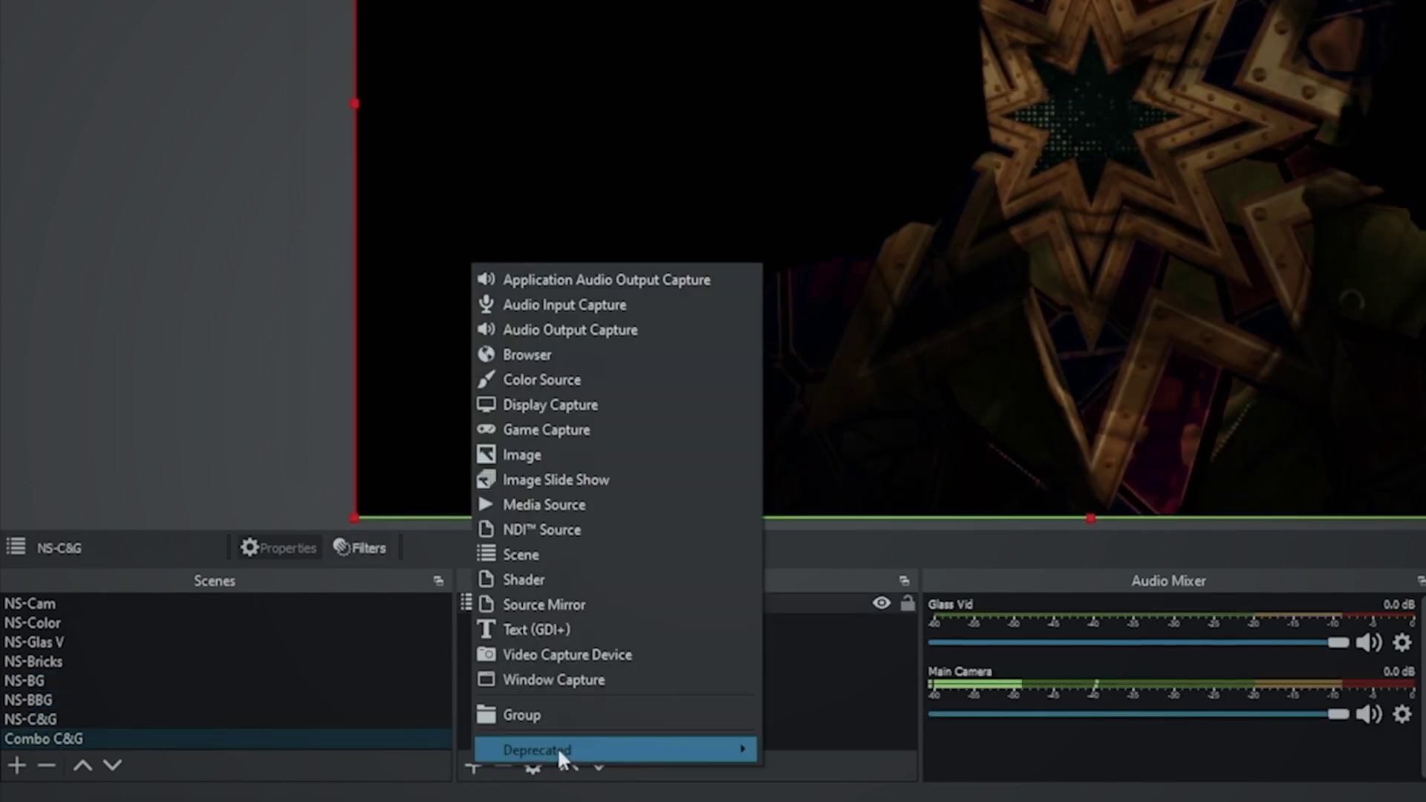
pyautogui.click(551, 555)
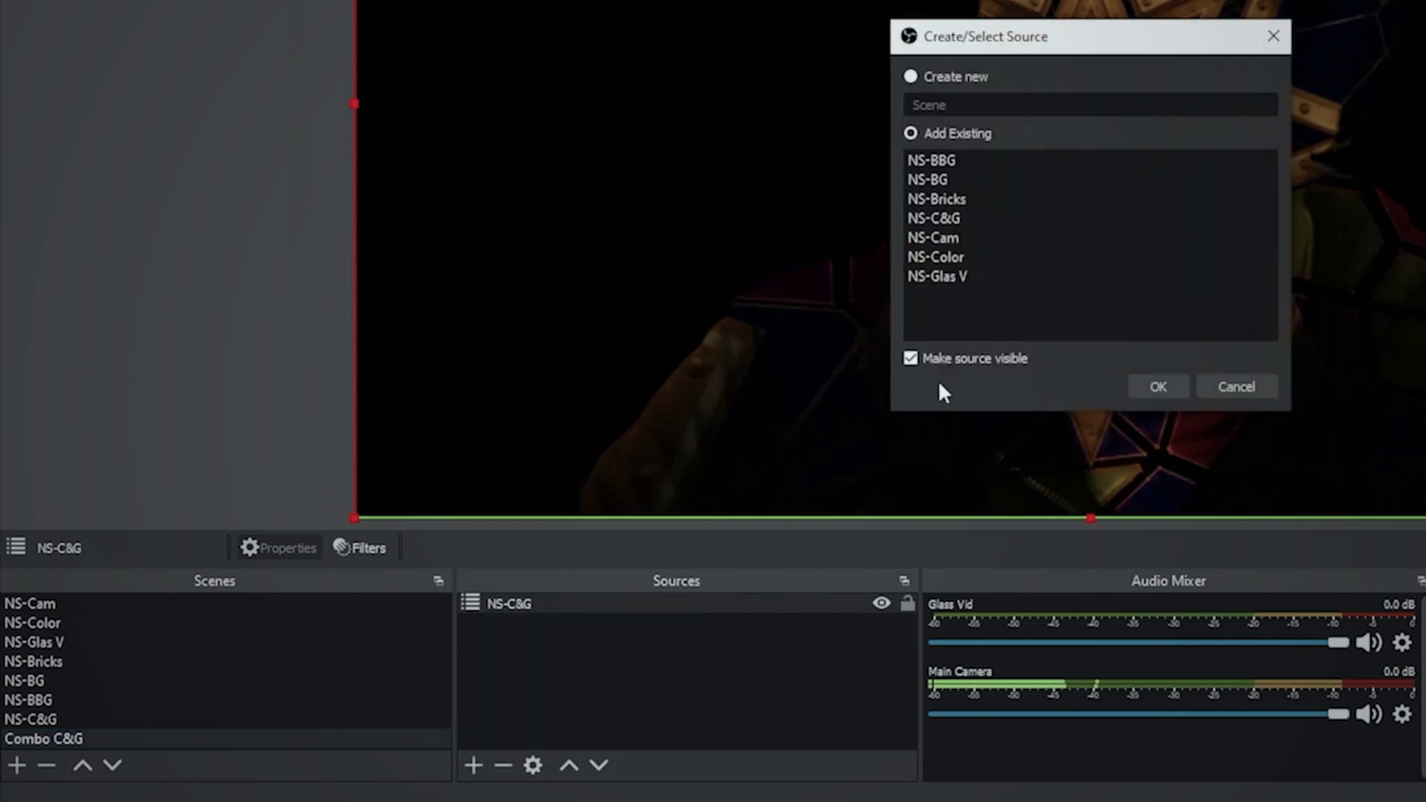
pyautogui.click(945, 160)
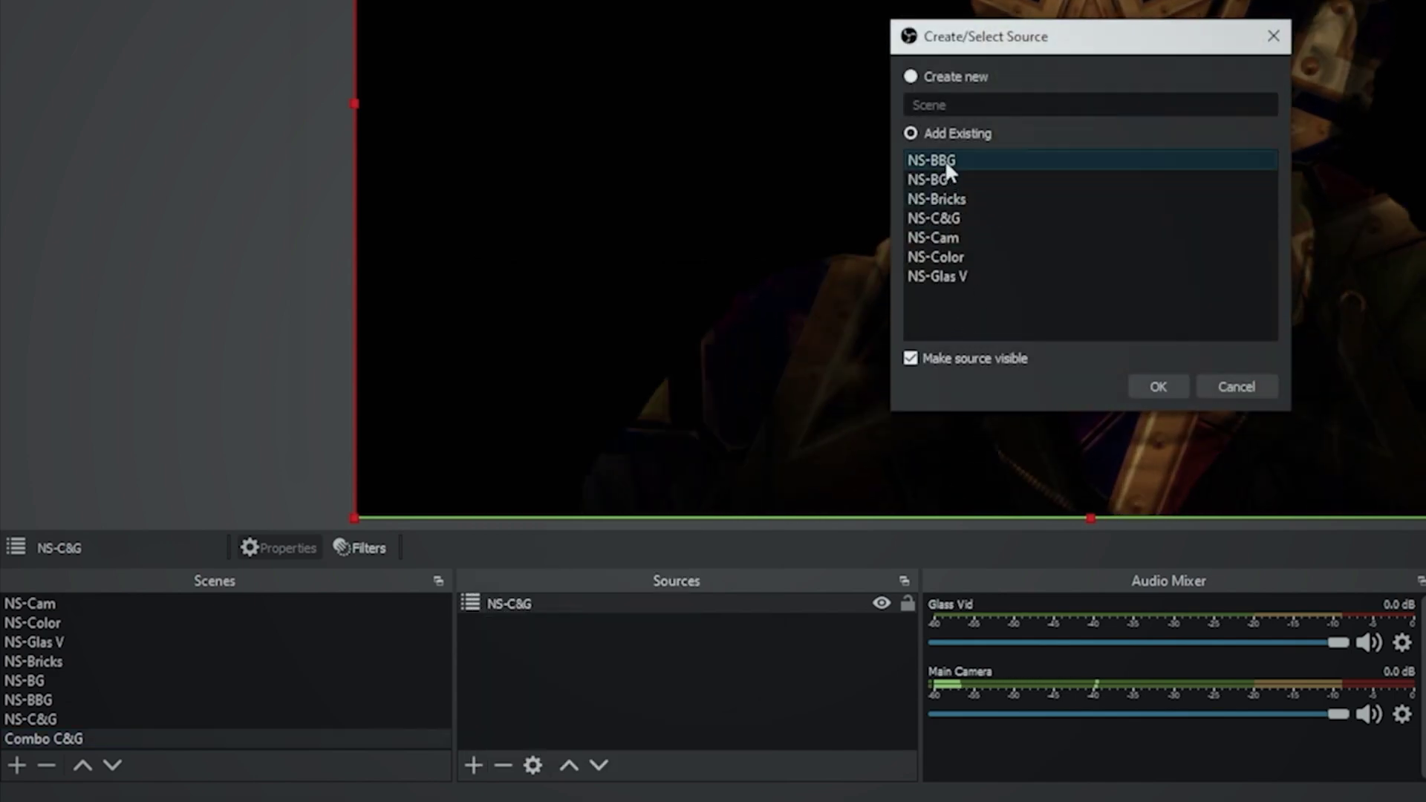
pyautogui.click(1153, 385)
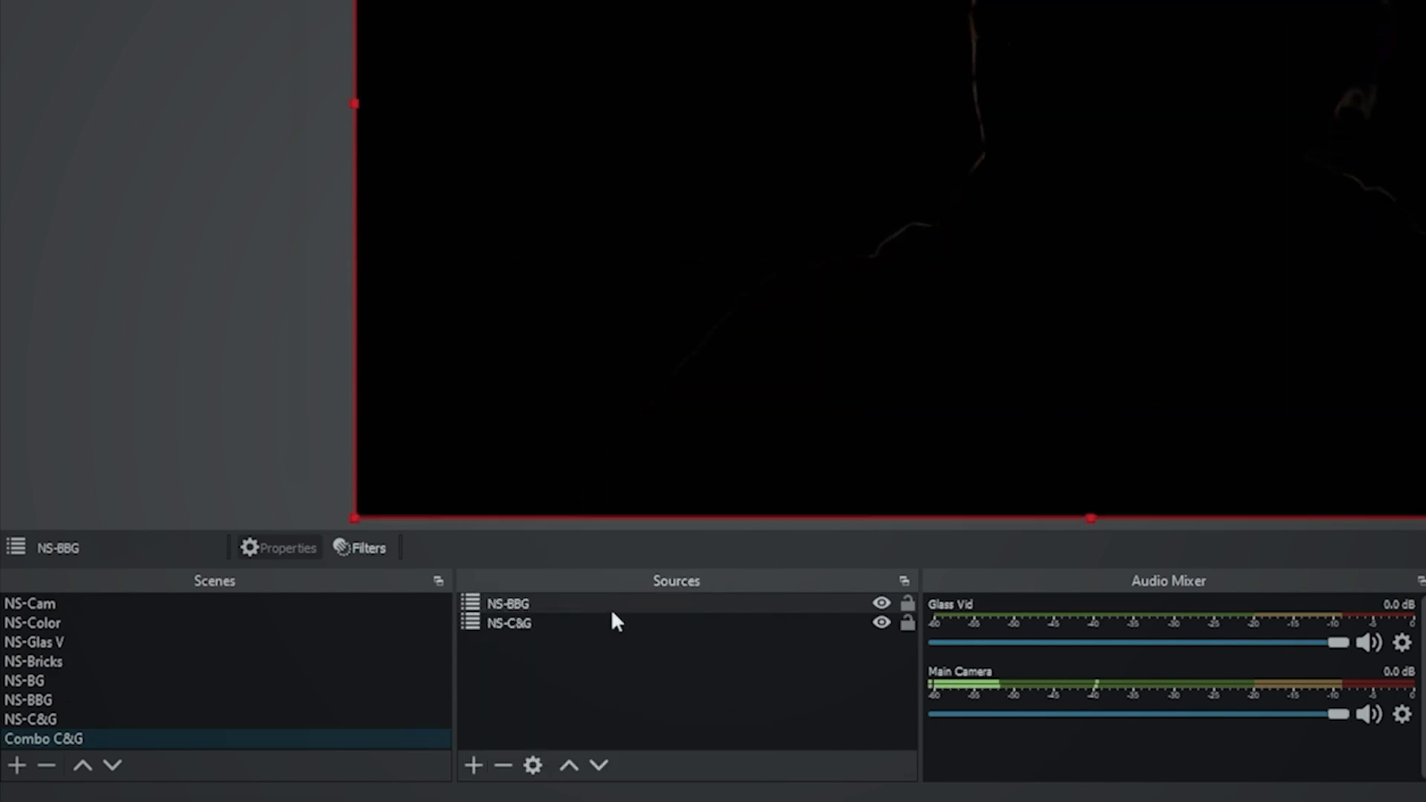
pyautogui.moveTo(612, 603); pyautogui.dragTo(621, 645)
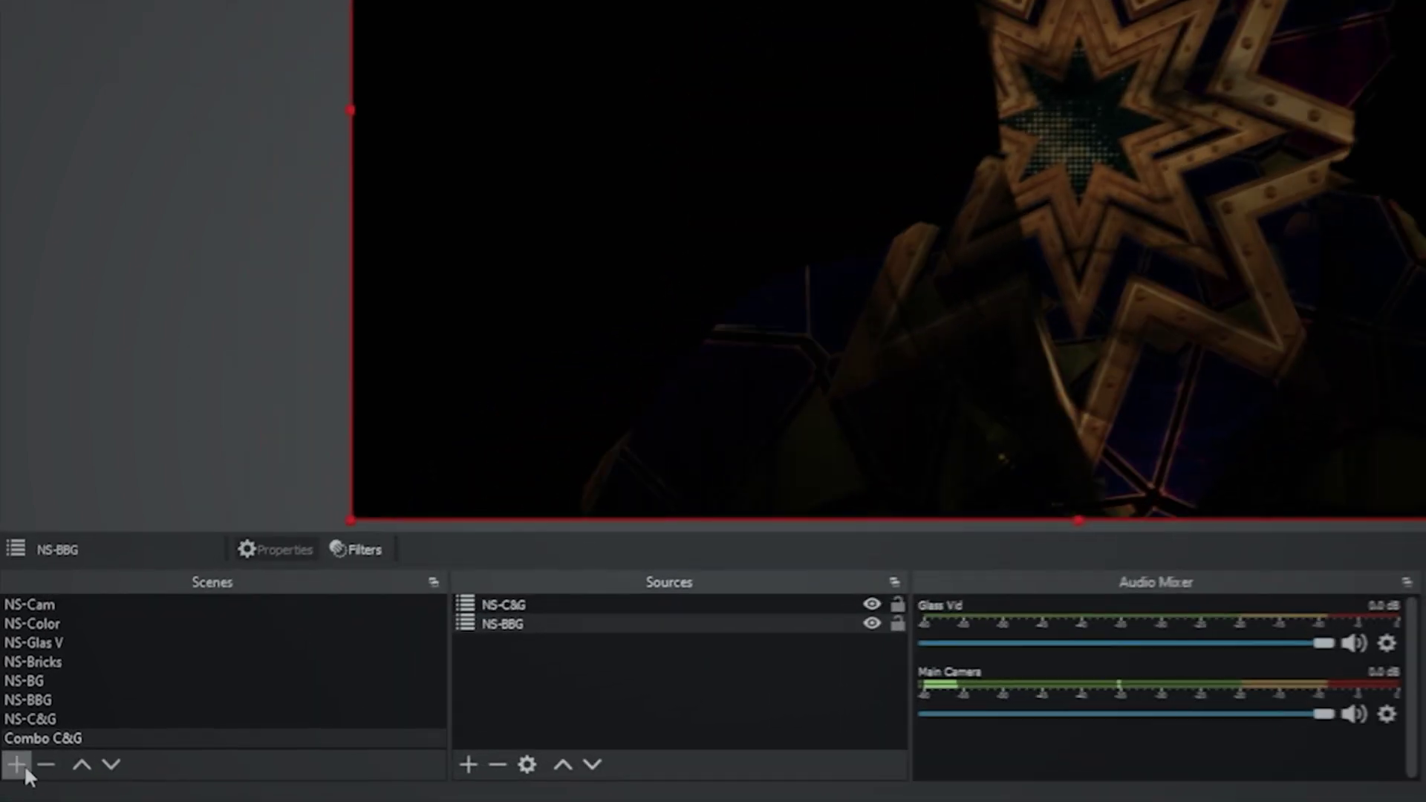
# Create the scene NS-C&C and add the NS-Cam scene as a source
pyautogui.click(11, 743)
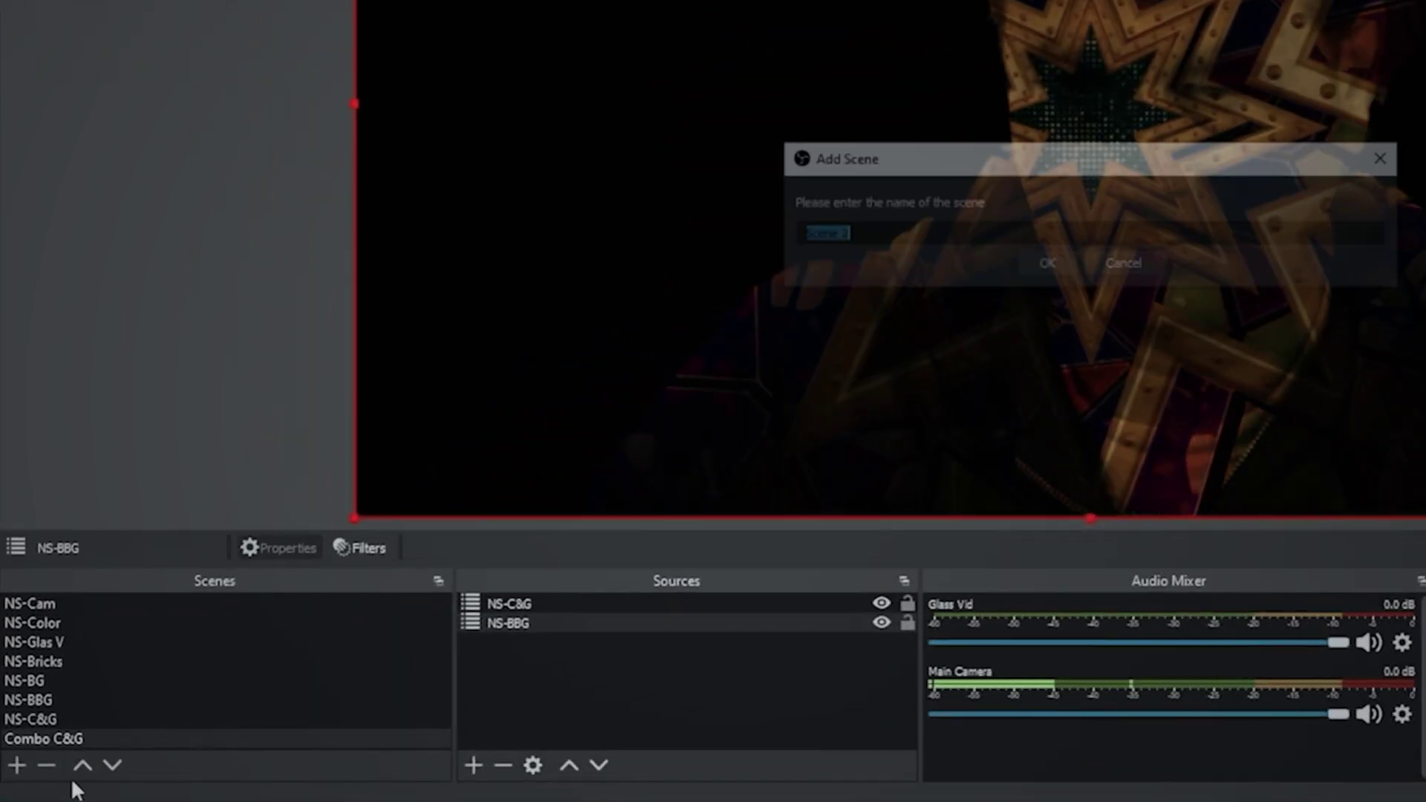
pyautogui.write('NS-C&C')
pyautogui.press('Return')
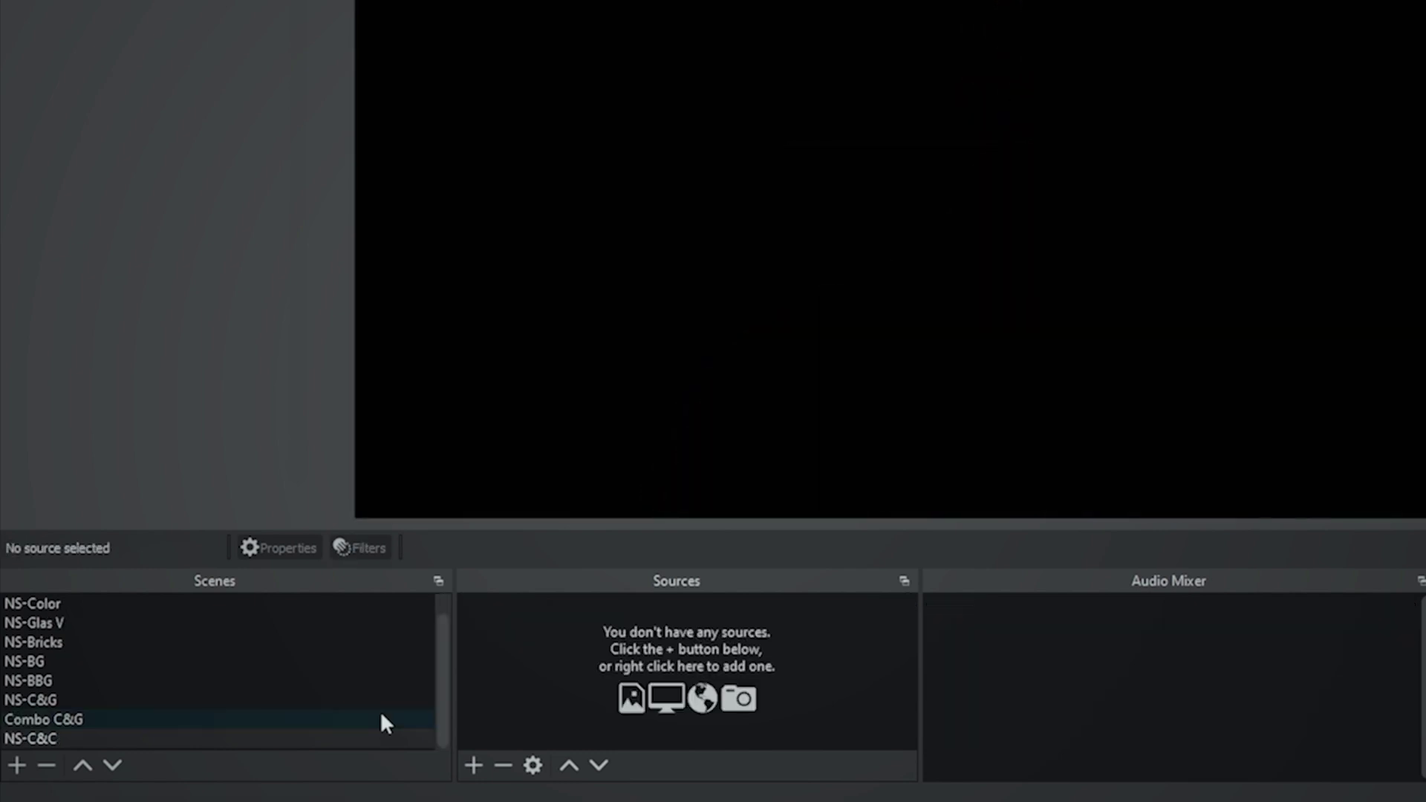
pyautogui.click(475, 765)
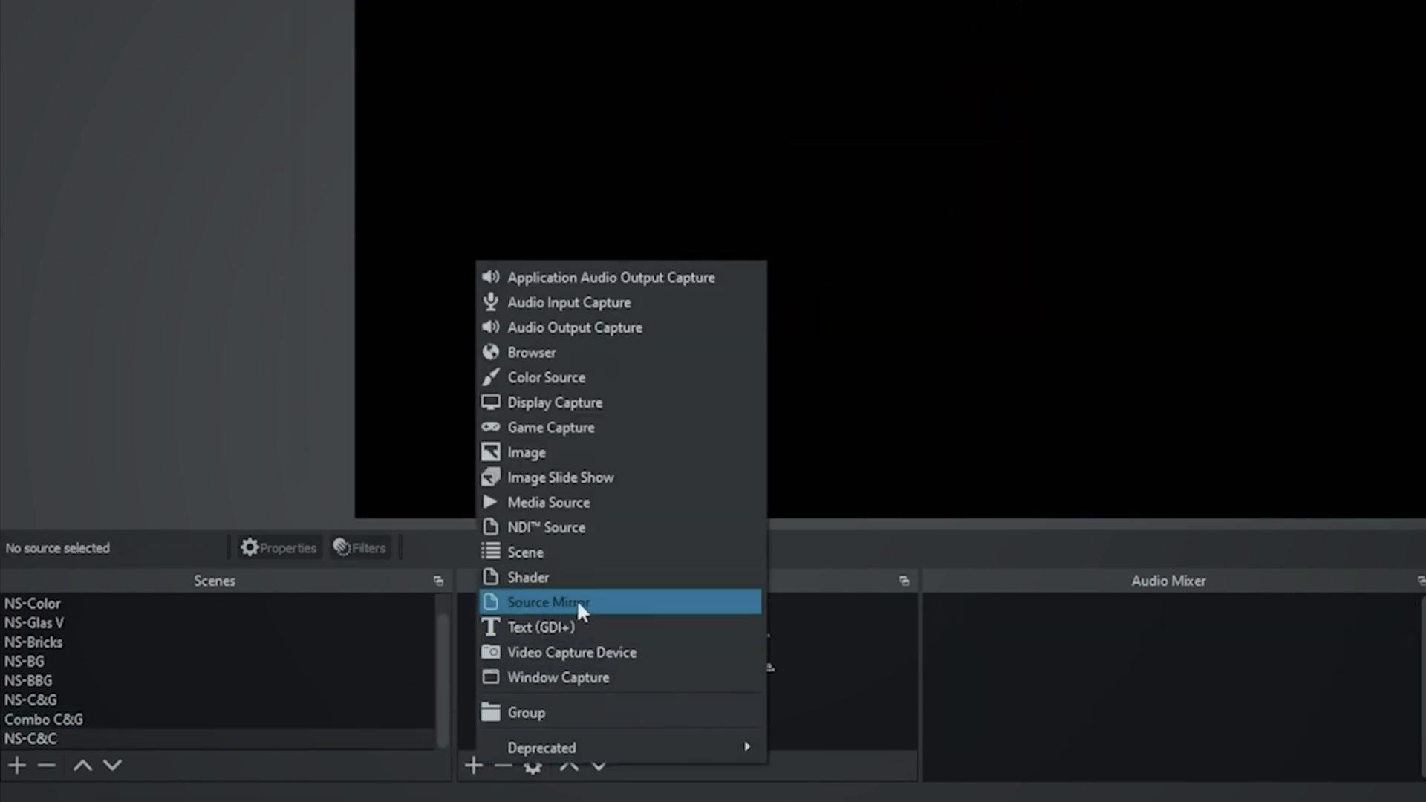
pyautogui.click(584, 552)
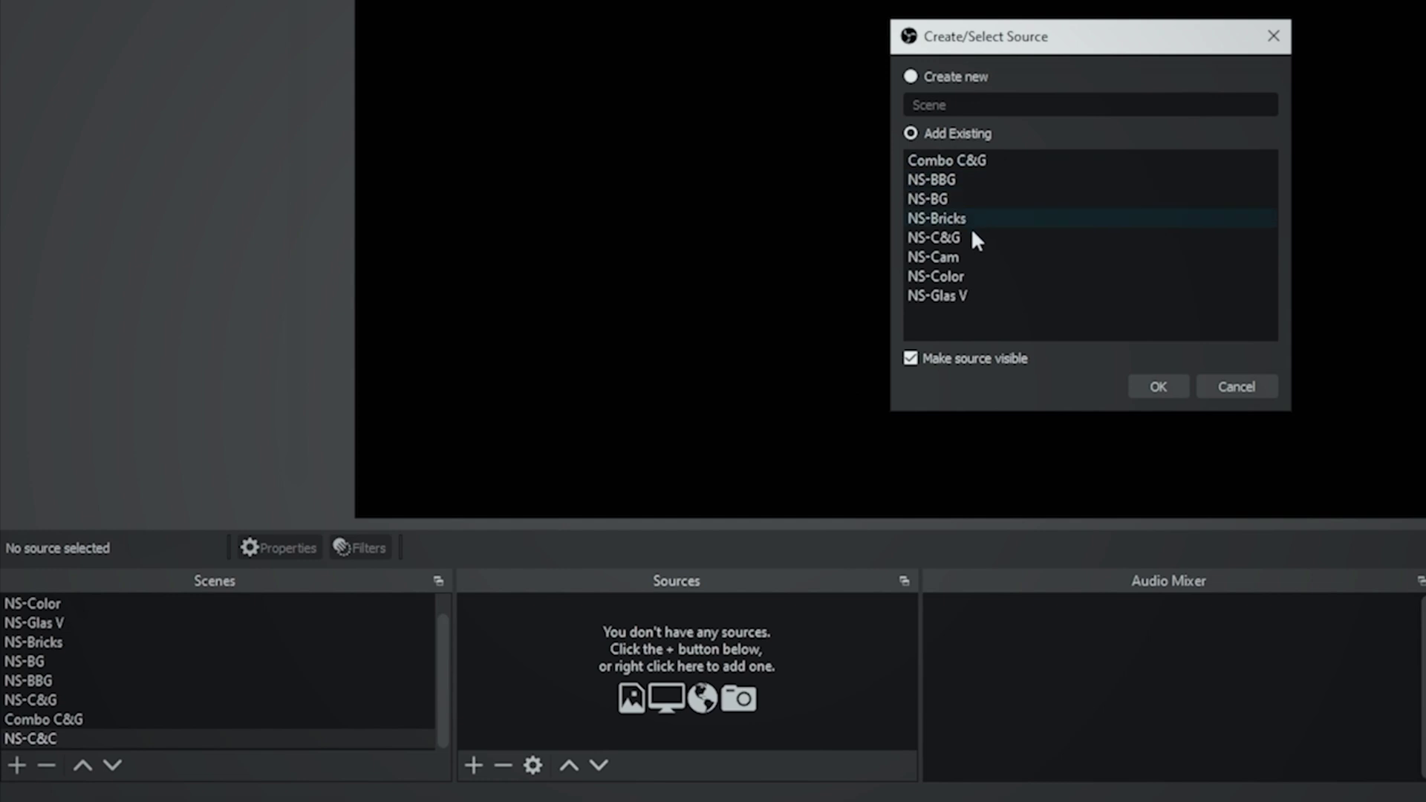
pyautogui.click(966, 254)
pyautogui.click(1136, 385)
# Add the NS-Color scene to NS-C&C and paste the copied transform onto it
pyautogui.click(474, 765)
pyautogui.click(529, 560)
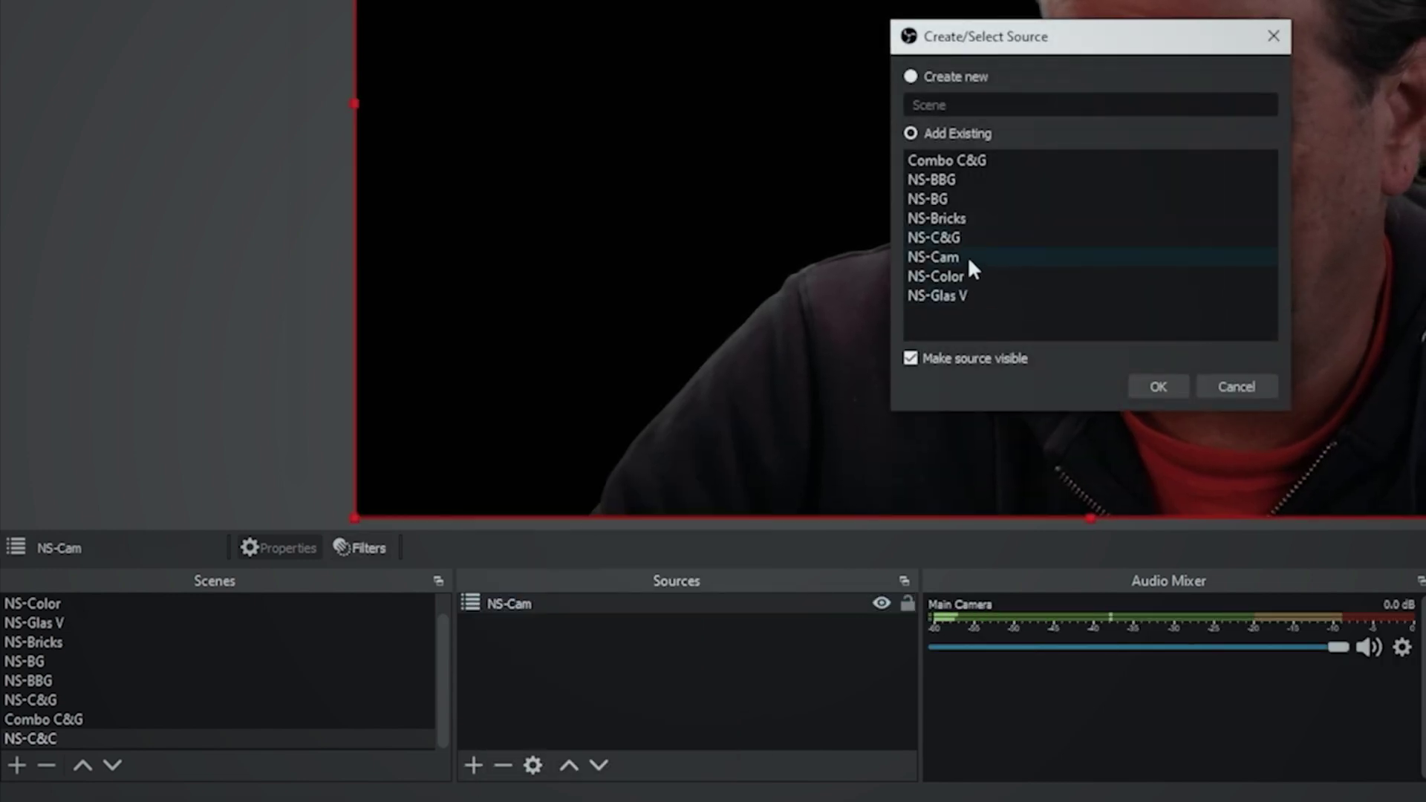
pyautogui.click(974, 278)
pyautogui.click(1159, 387)
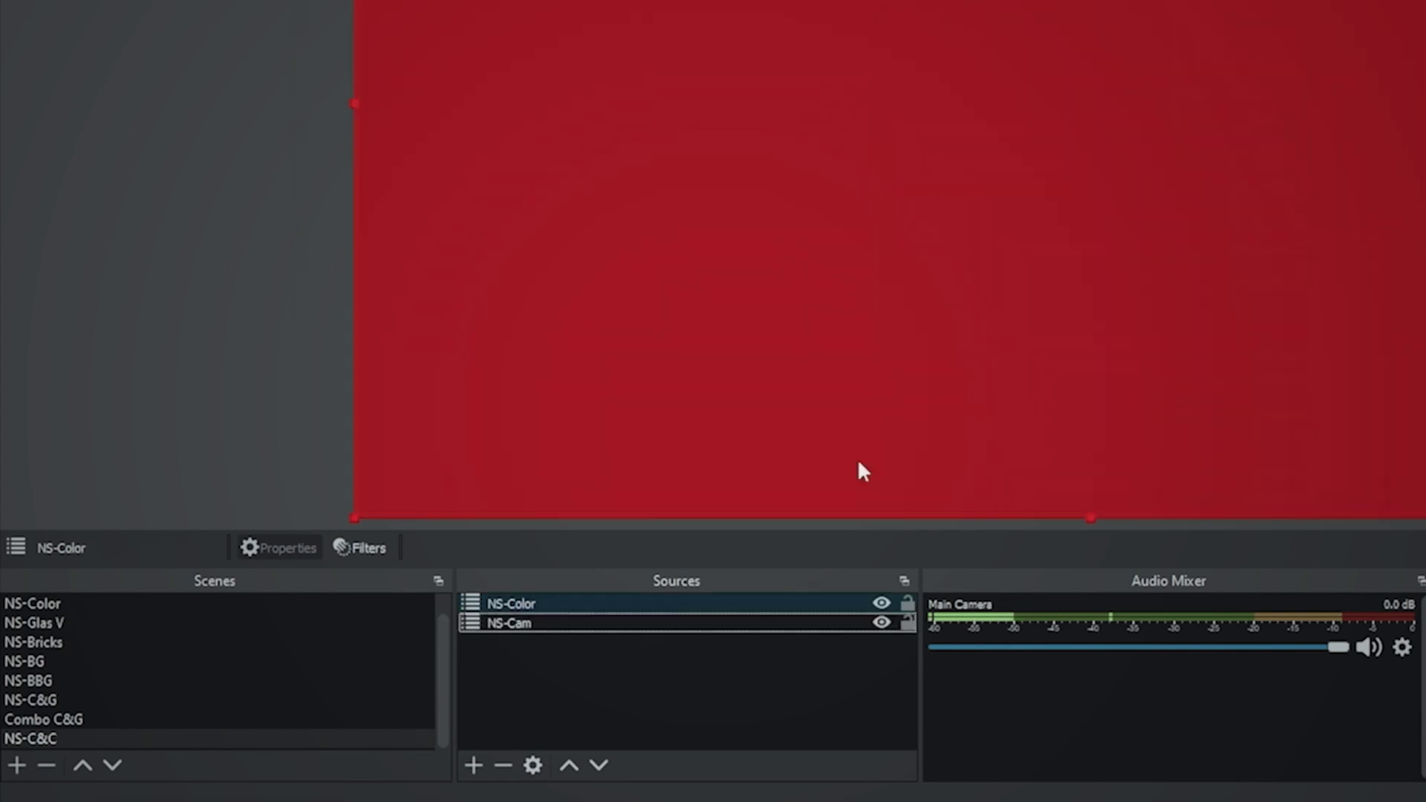
pyautogui.rightClick(633, 599)
pyautogui.moveTo(780, 291)
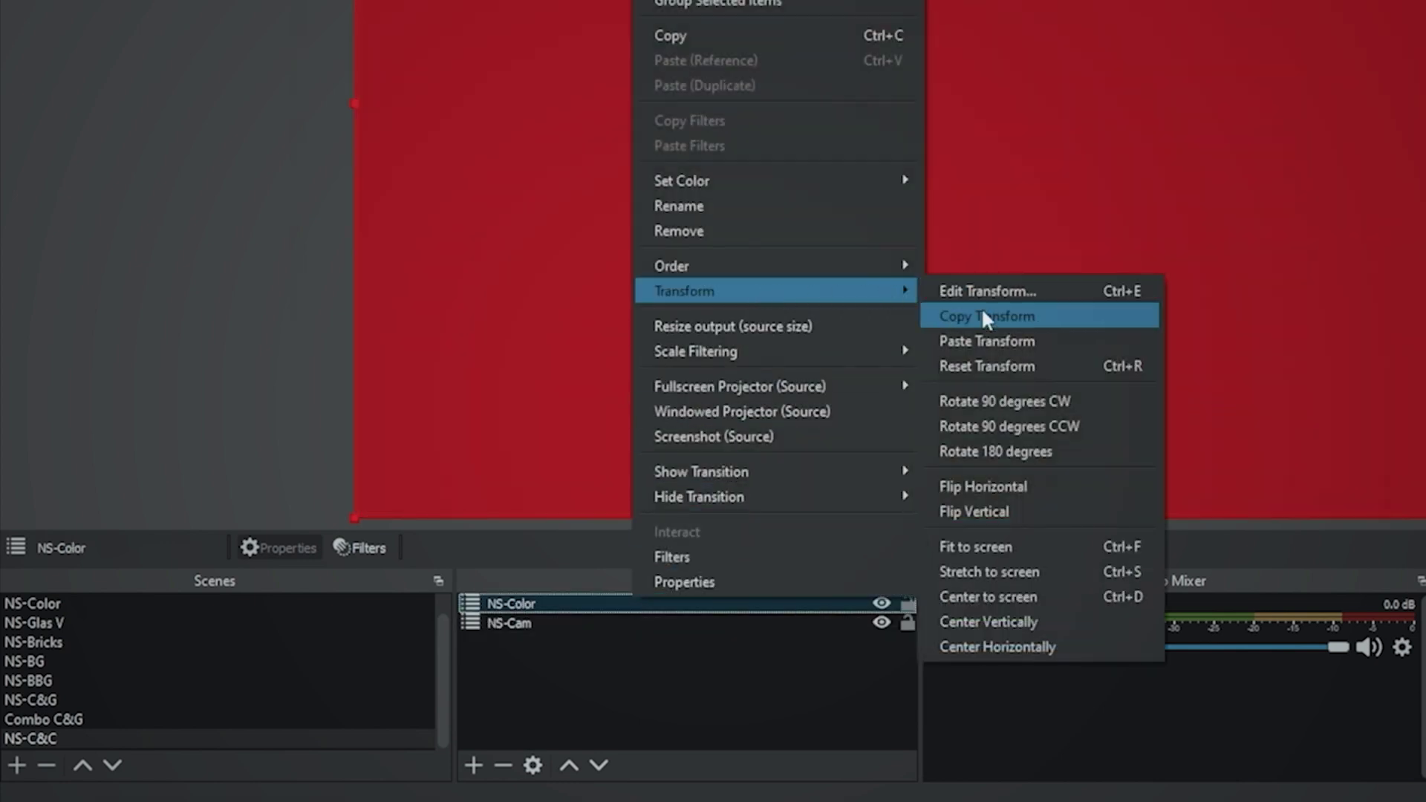
pyautogui.click(988, 335)
# Apply the copied transform to NS-Cam and add a Video Mask.effect Shader filter
pyautogui.click(629, 623)
pyautogui.rightClick(629, 623)
pyautogui.moveTo(770, 319)
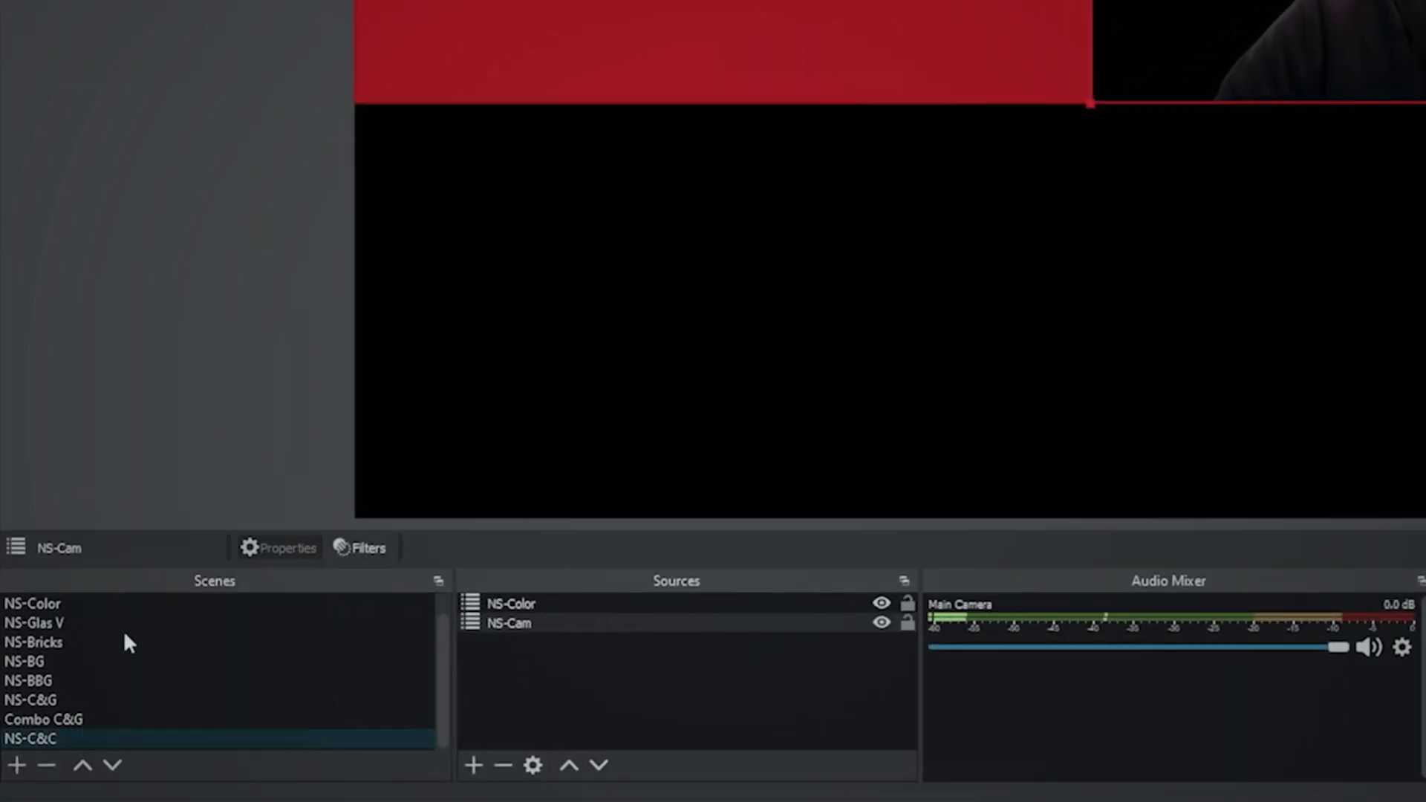
pyautogui.click(625, 620)
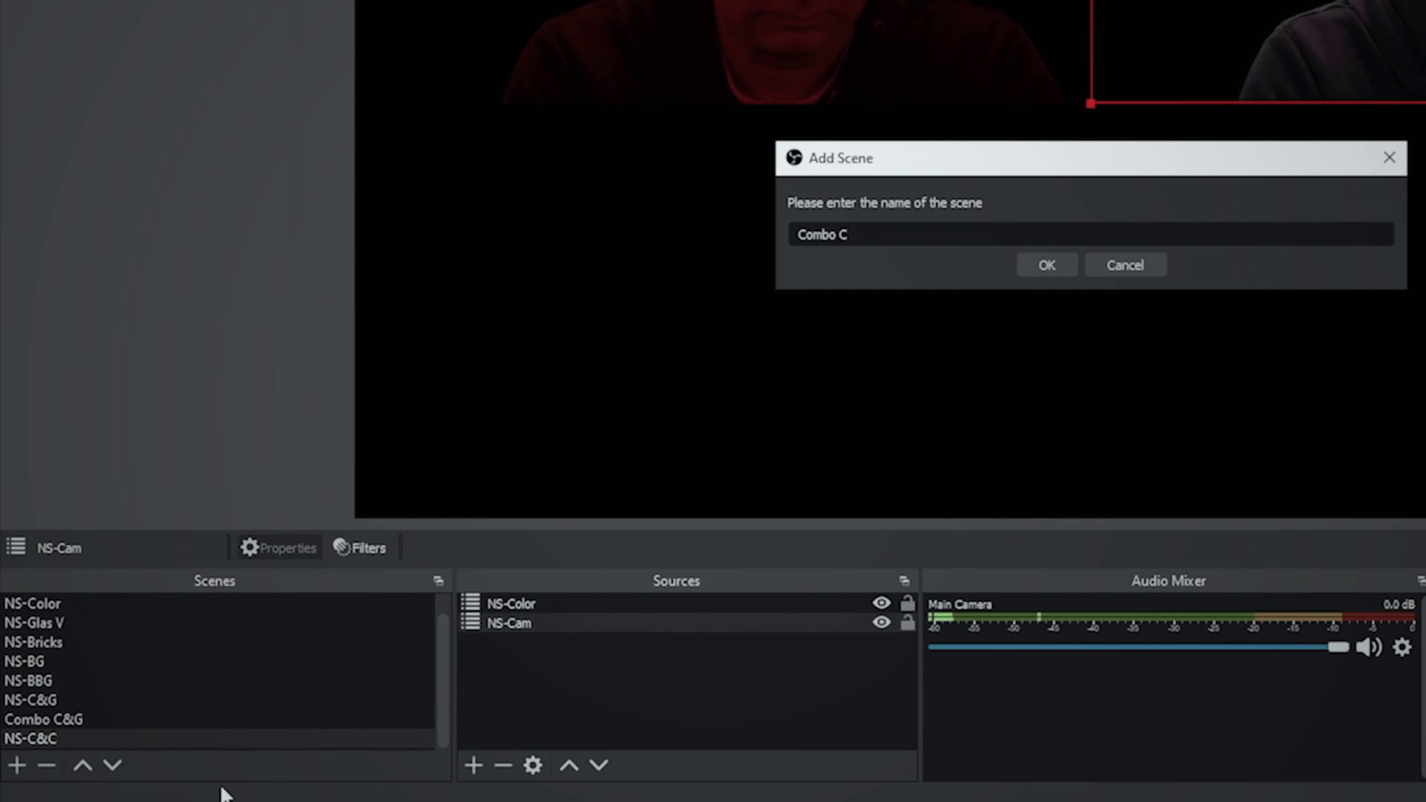
# Create Combo C&C, add NS-C&C, and crop it to the top-left quarter
pyautogui.press('Return')
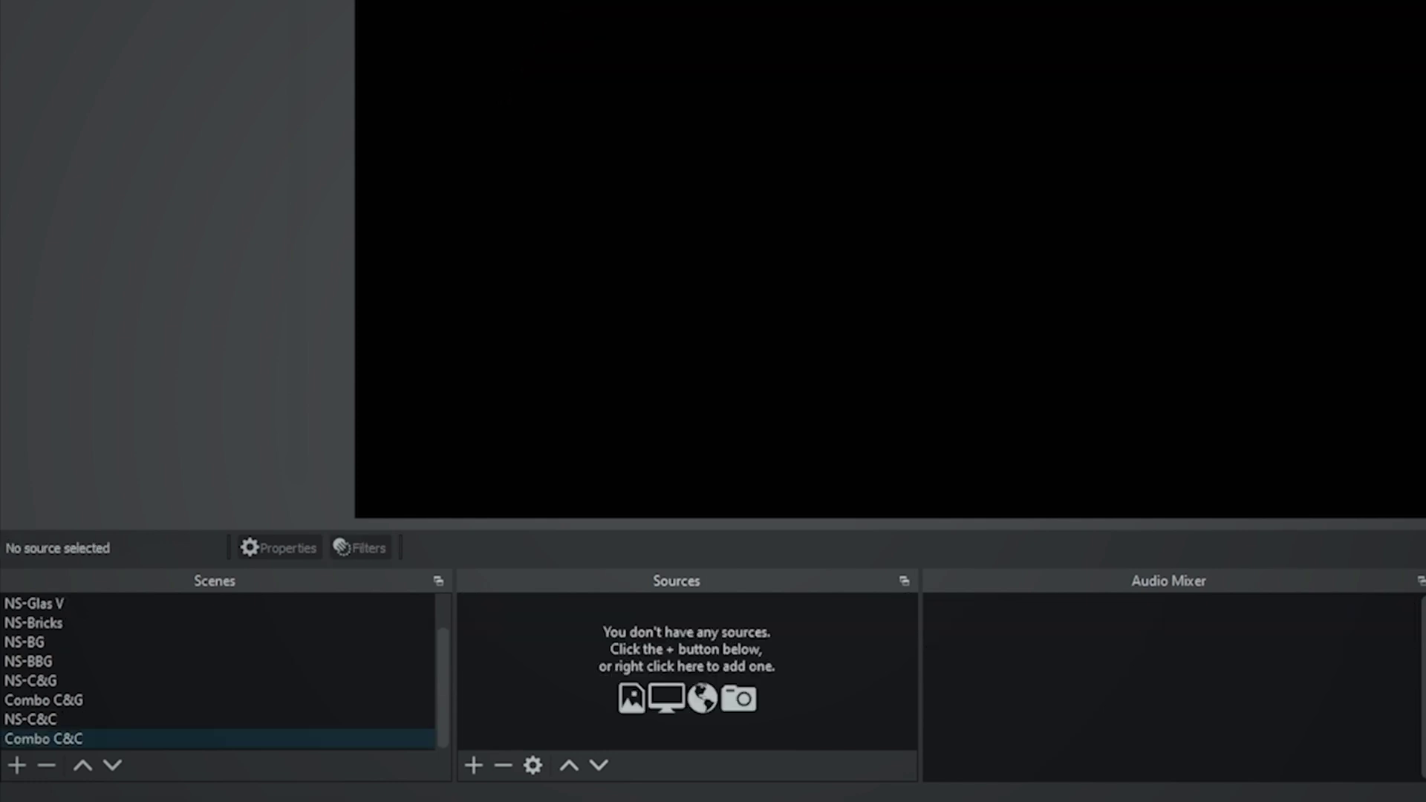
pyautogui.click(473, 764)
pyautogui.click(530, 557)
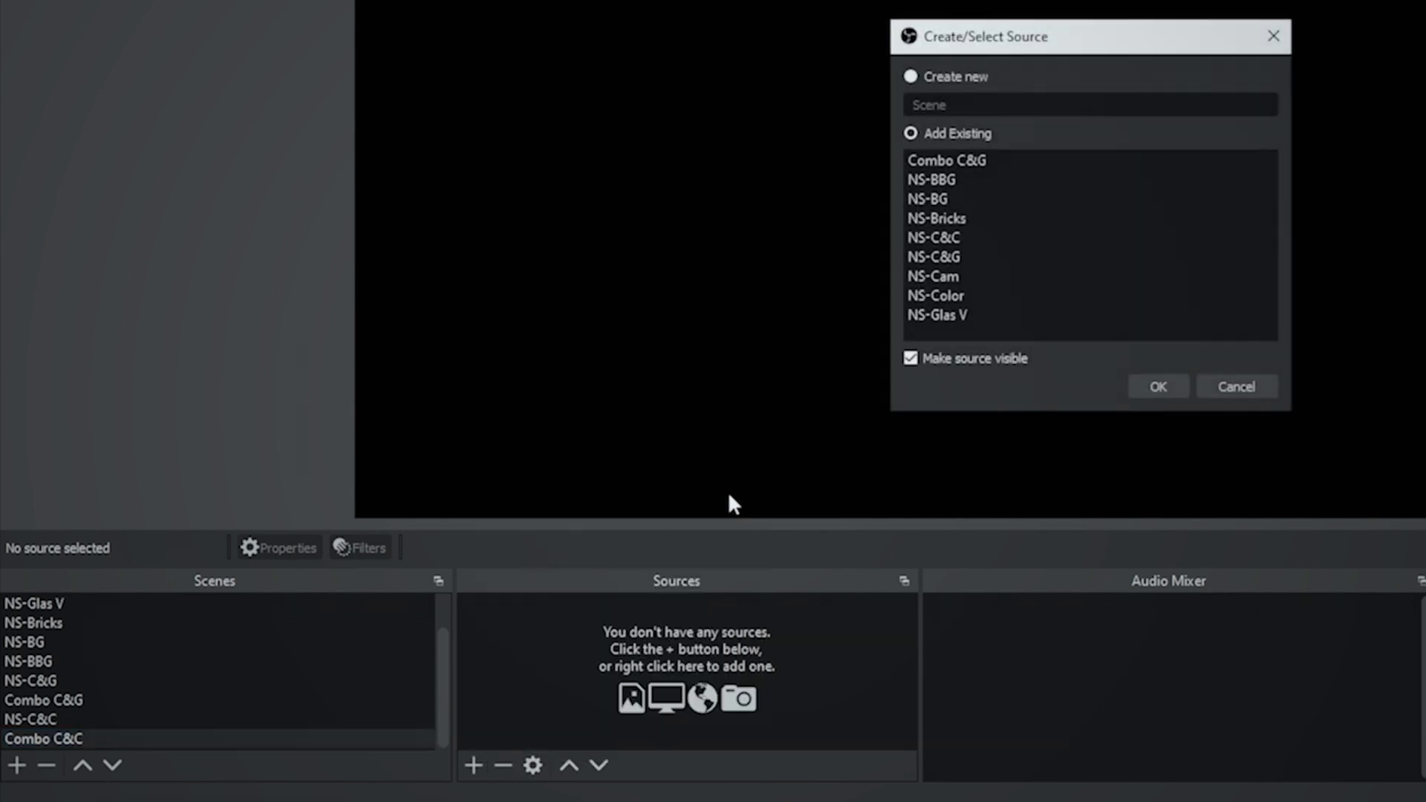
pyautogui.click(957, 237)
pyautogui.click(1163, 384)
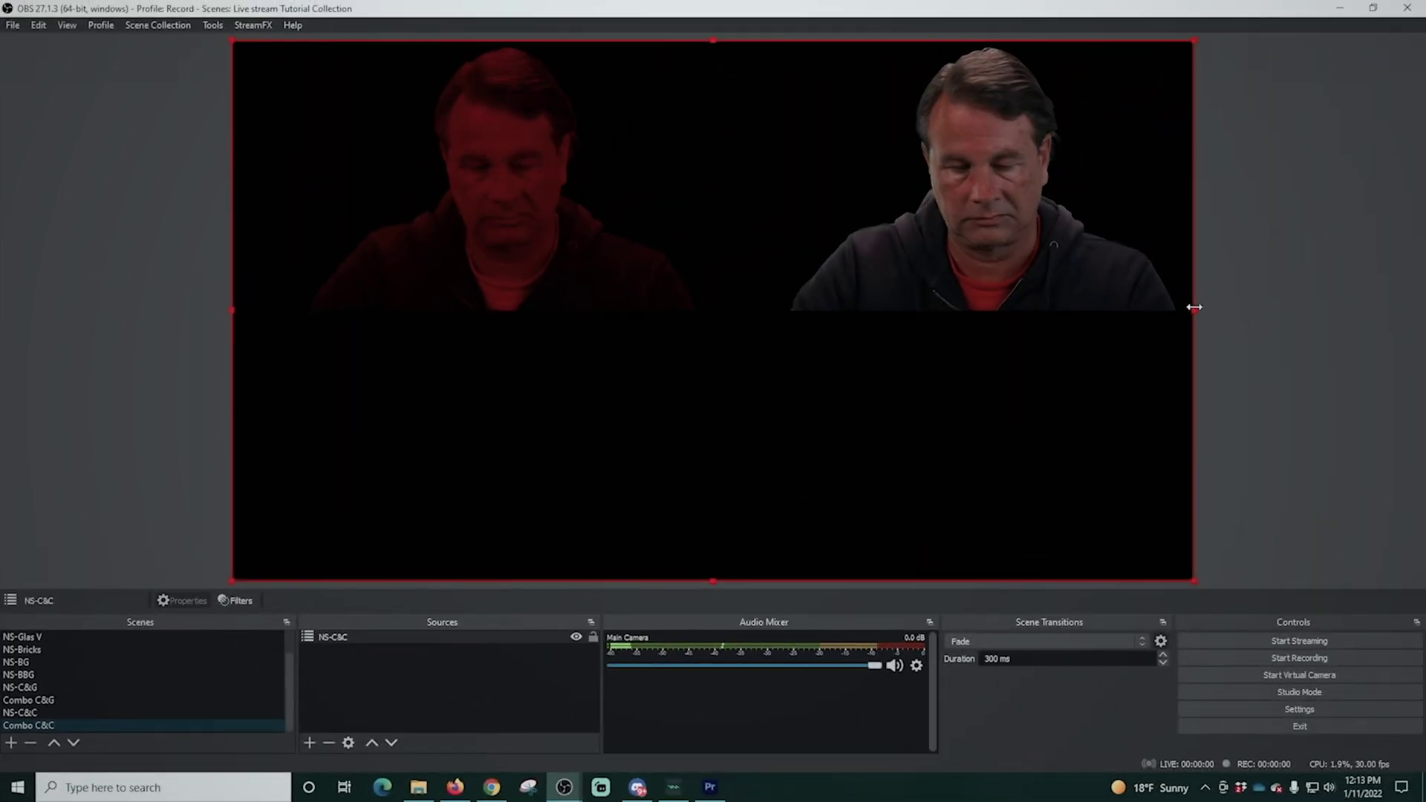
pyautogui.moveTo(1214, 304); pyautogui.dragTo(722, 312)
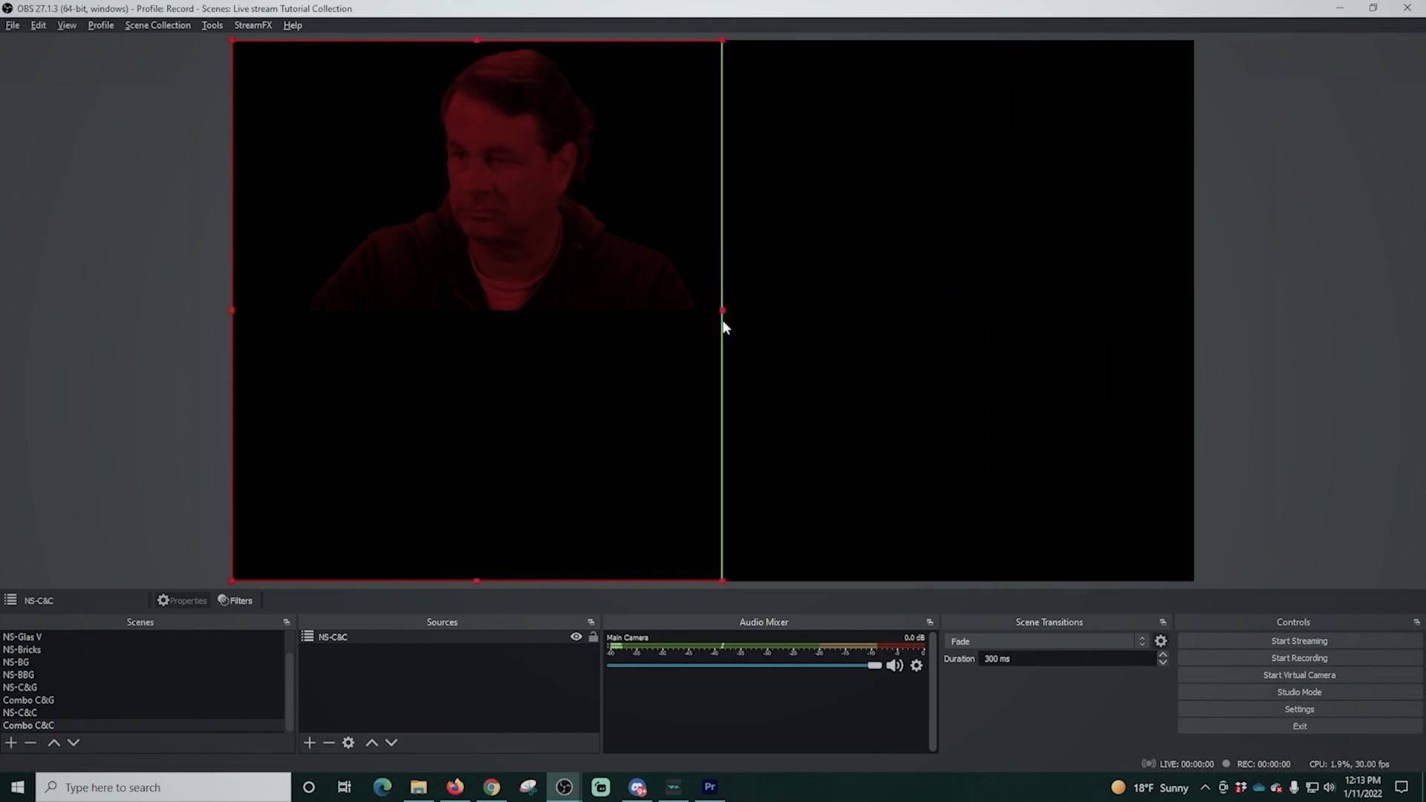
pyautogui.moveTo(476, 581); pyautogui.dragTo(477, 317)
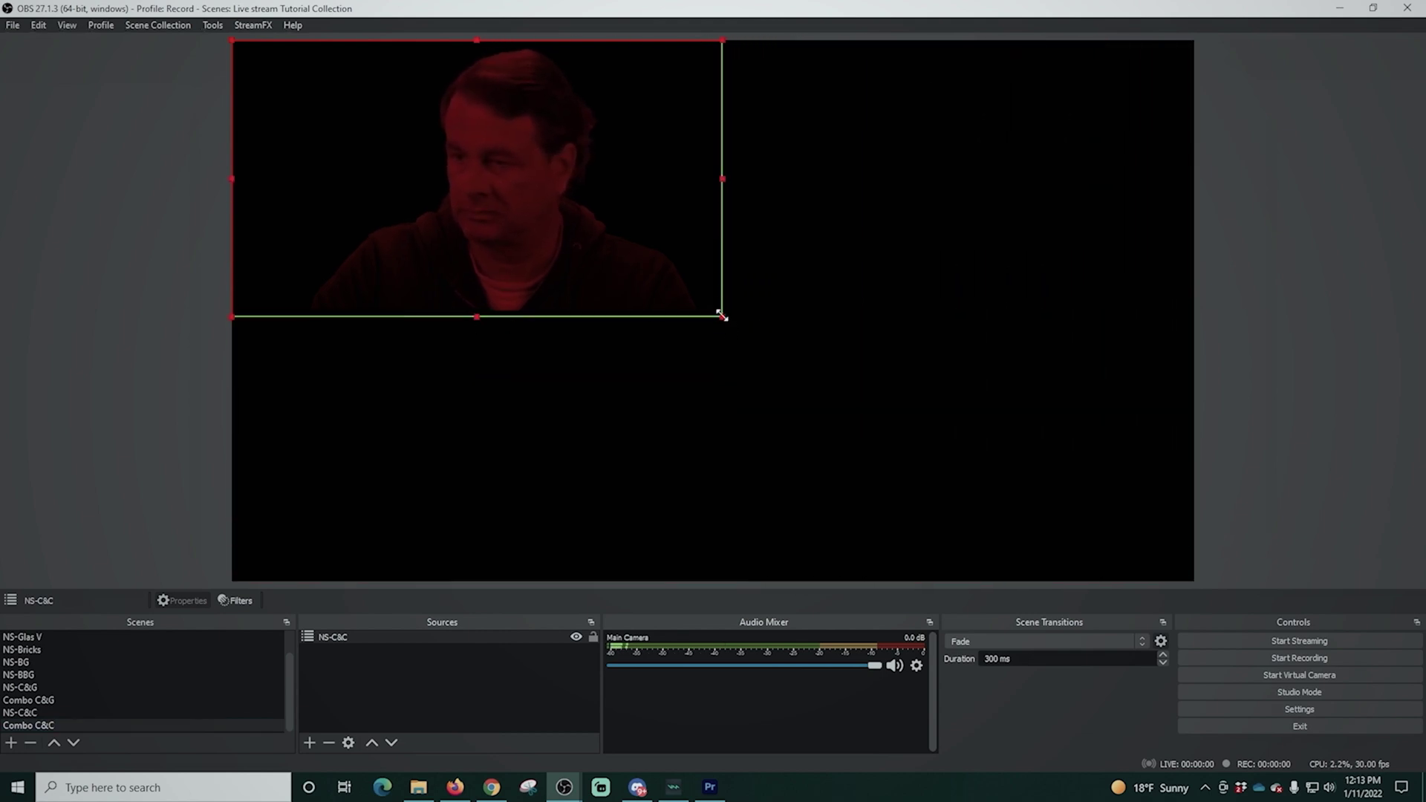
# Scale the cropped colour-tinted camera up to fill the whole canvas
pyautogui.moveTo(722, 317); pyautogui.dragTo(1193, 581)
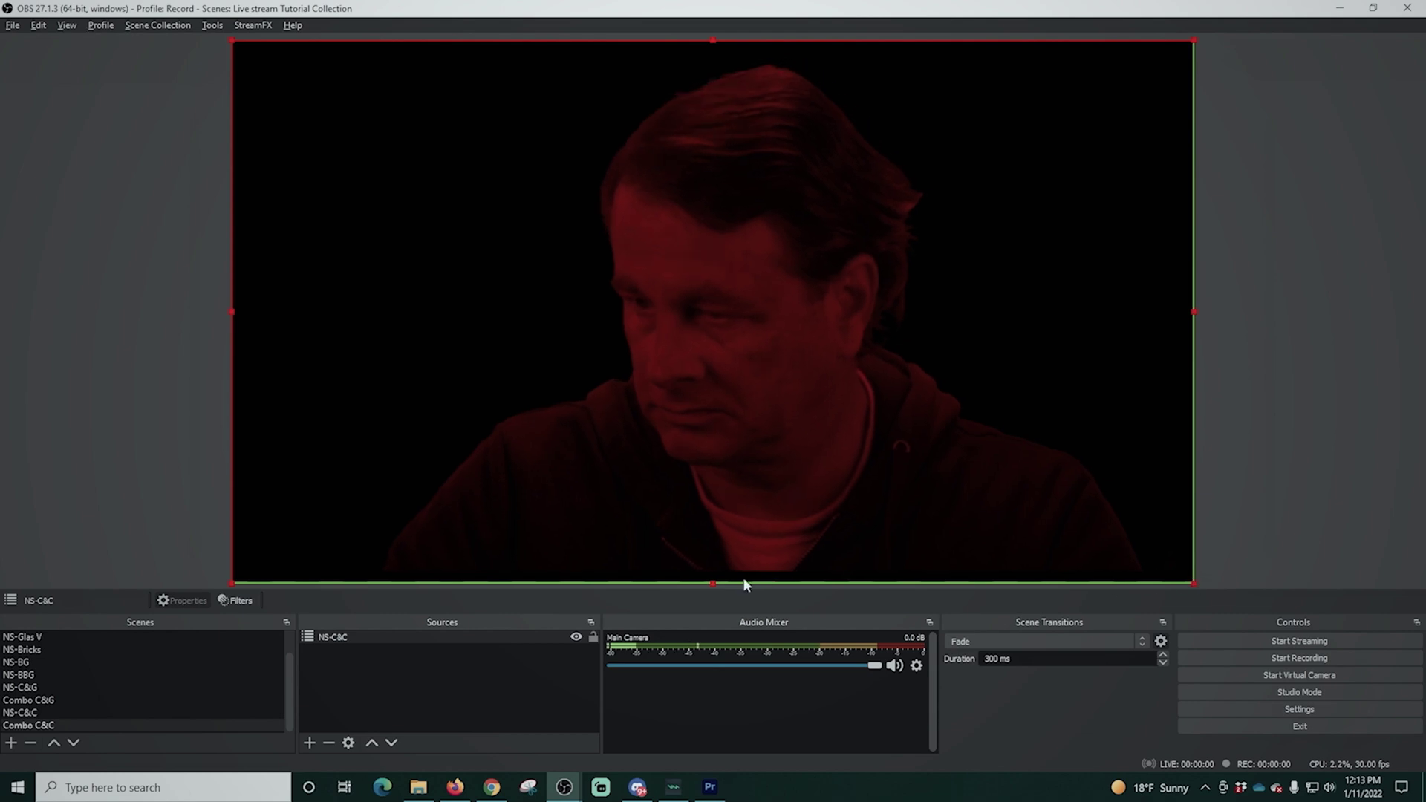
pyautogui.moveTo(713, 582); pyautogui.dragTo(713, 571)
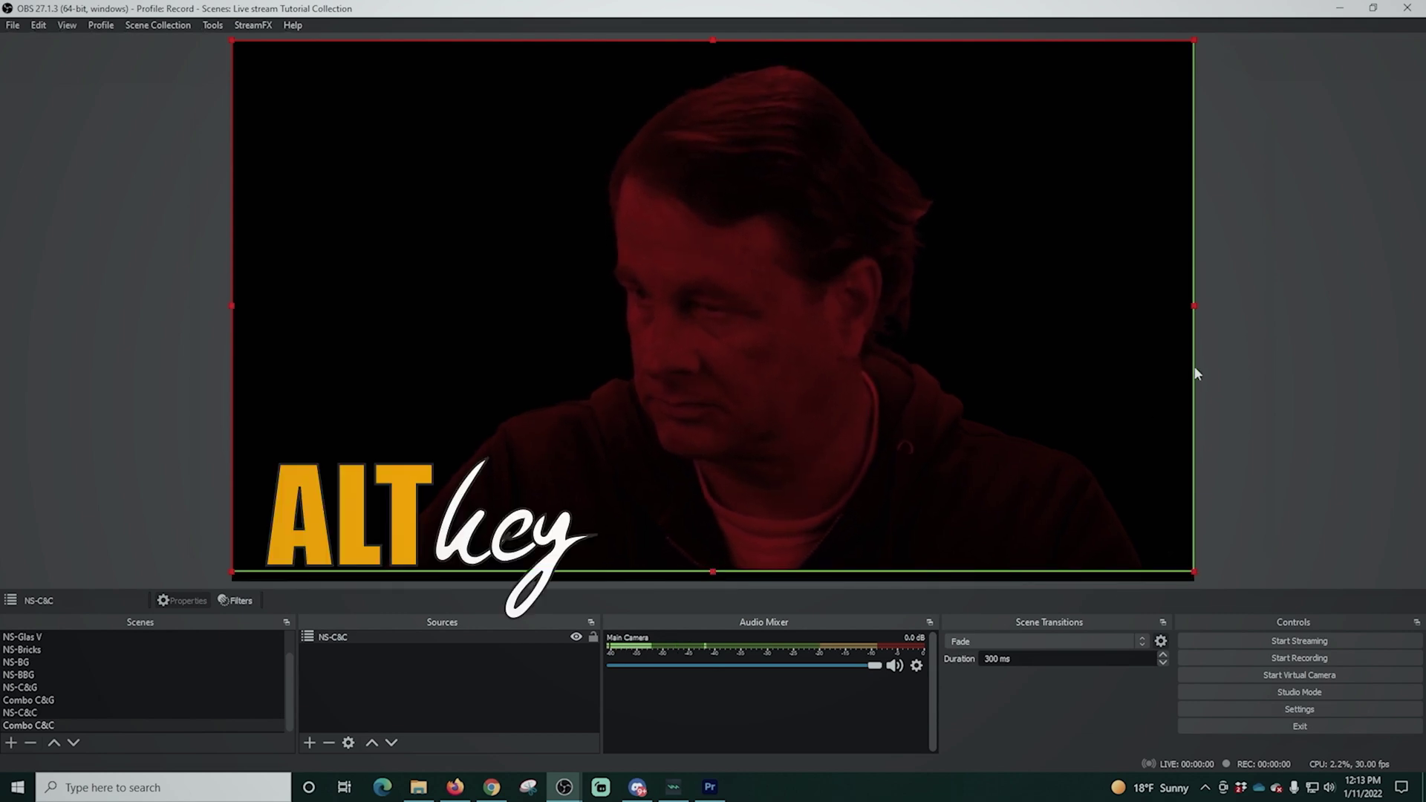
pyautogui.moveTo(1196, 307); pyautogui.dragTo(1180, 308)
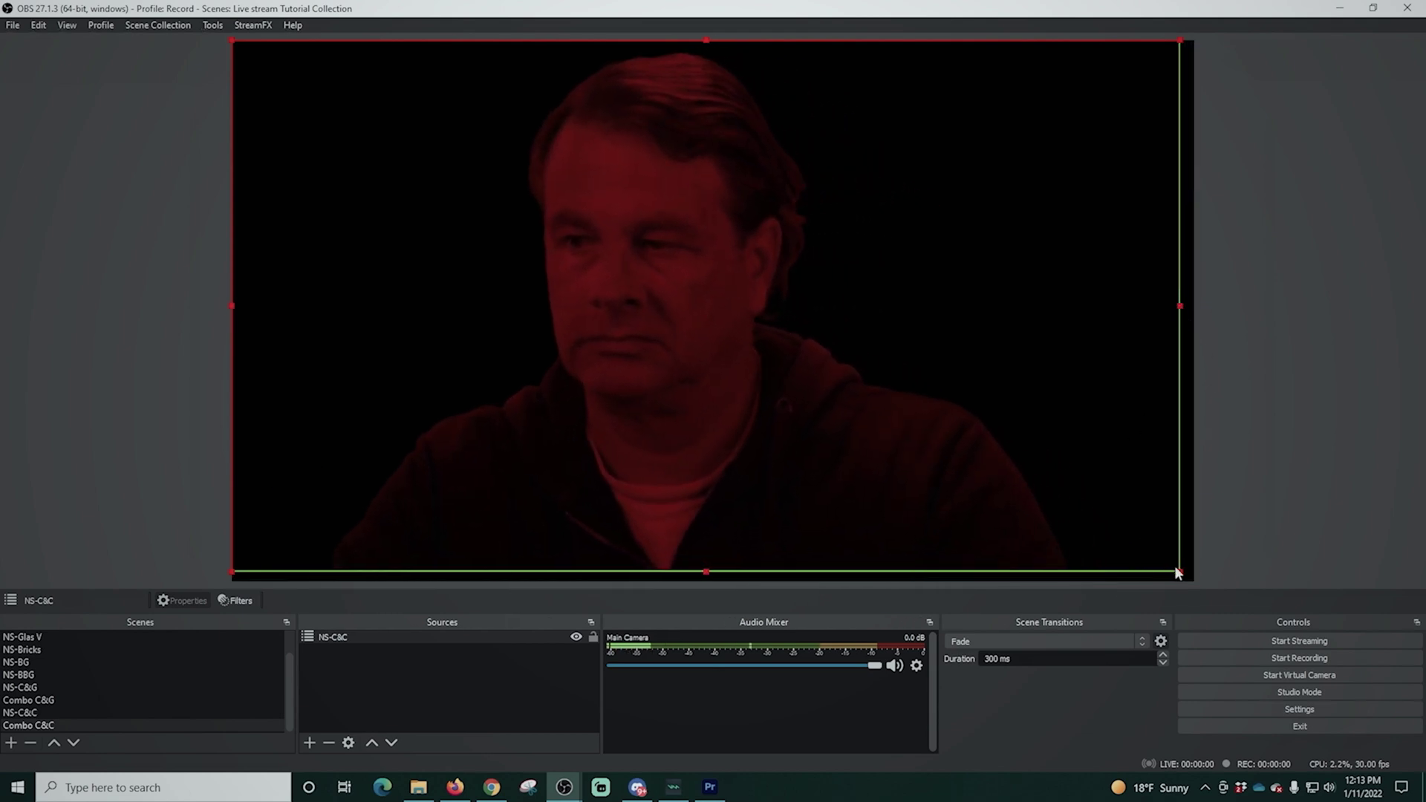
pyautogui.moveTo(1180, 572); pyautogui.dragTo(1197, 581)
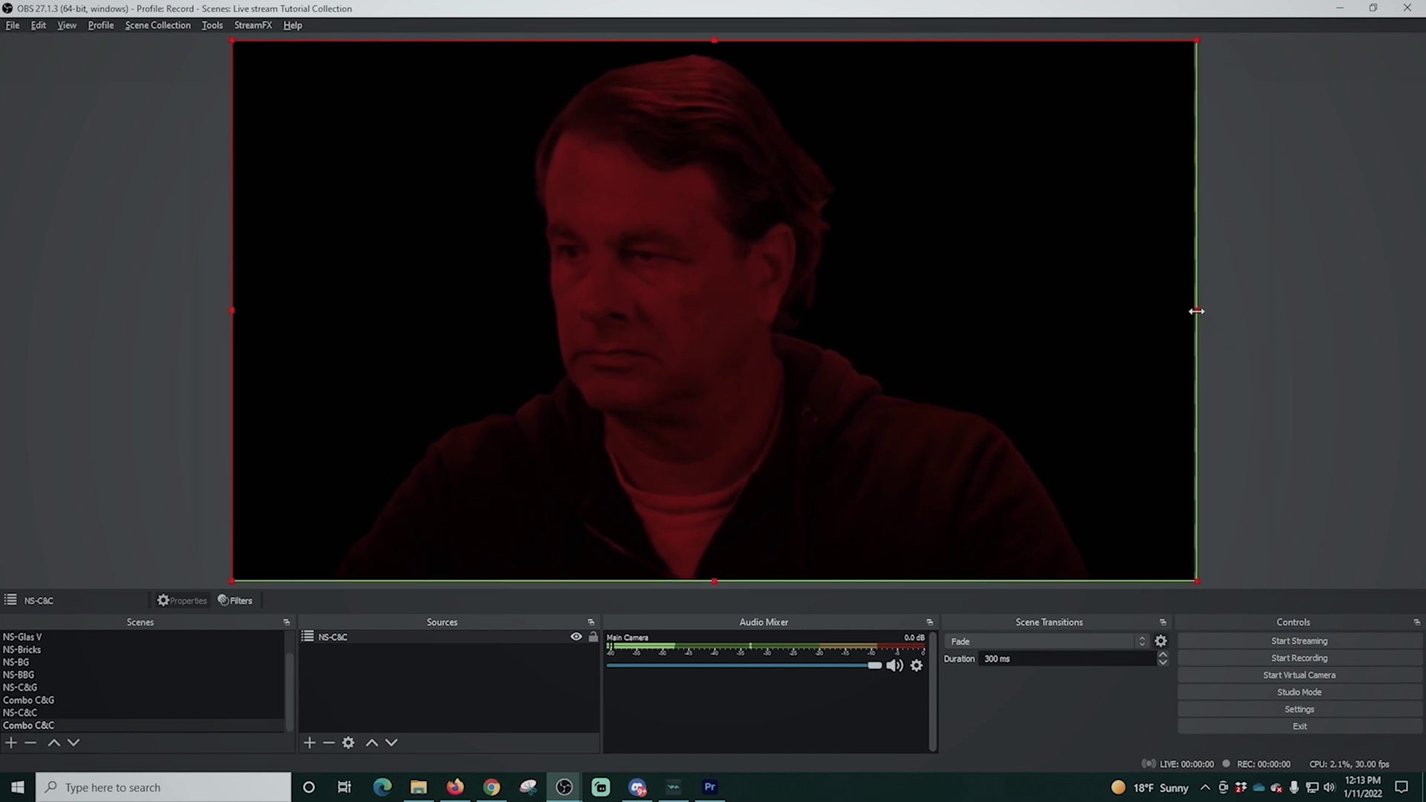
# Add the NS-BBG scene to Combo C&C and layer it beneath NS-C&C
pyautogui.click(309, 742)
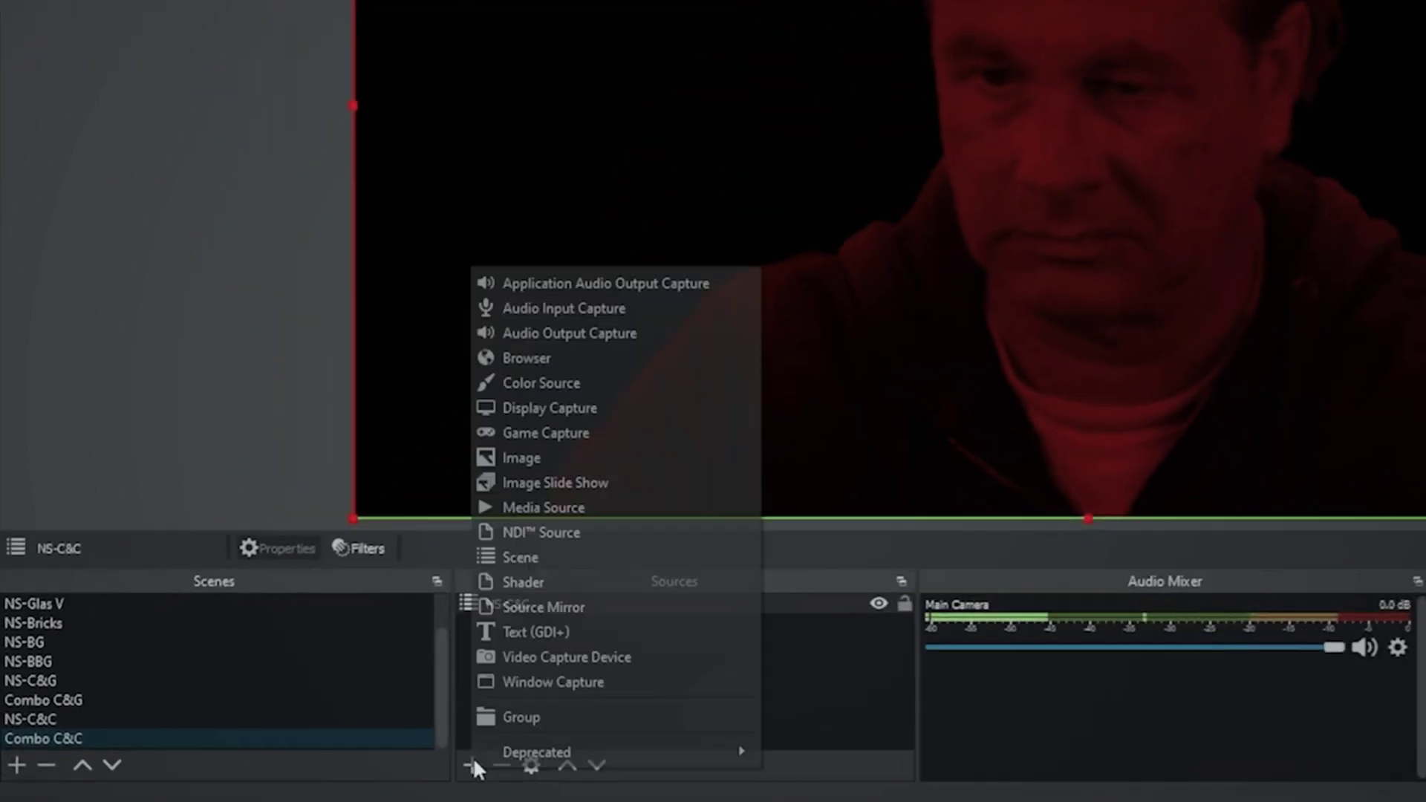
pyautogui.click(549, 557)
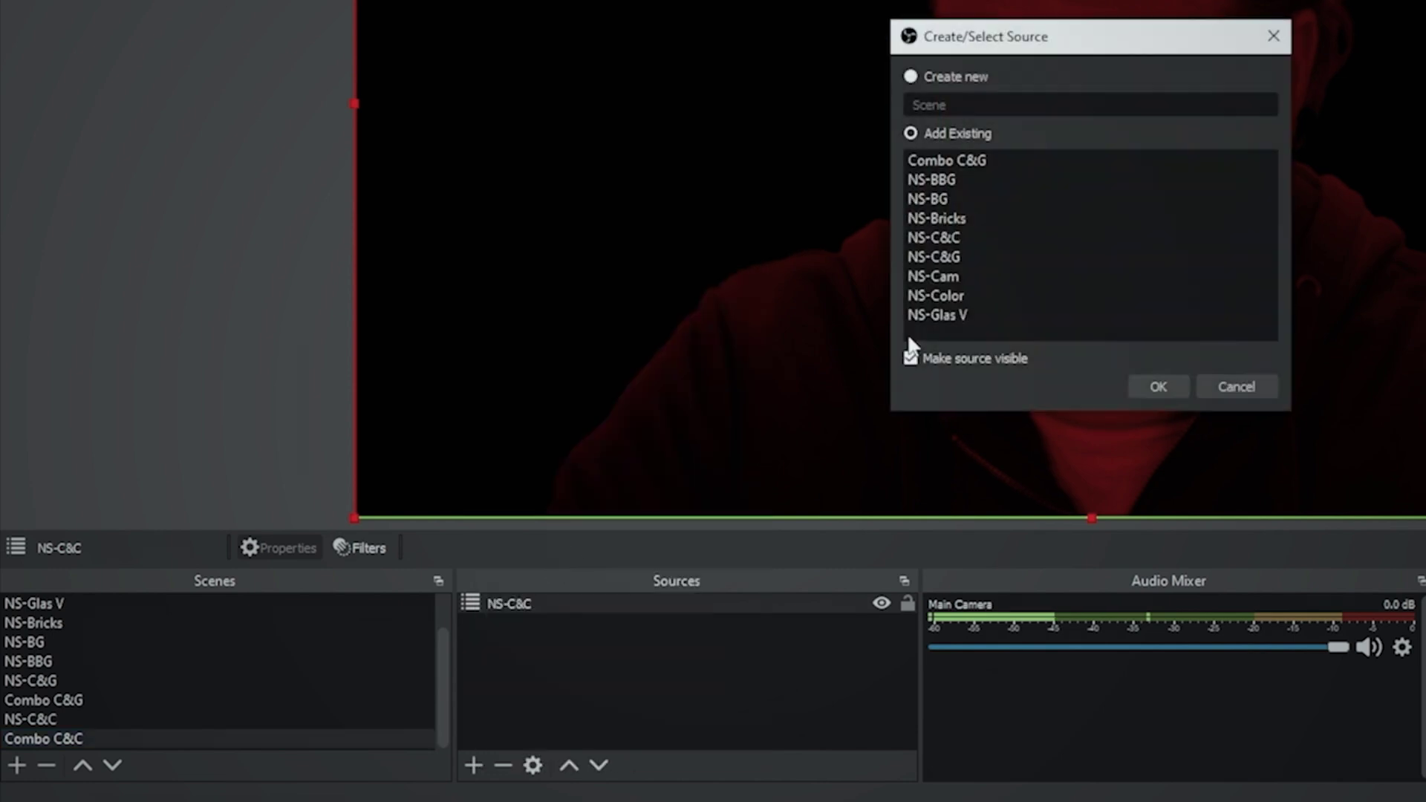
pyautogui.click(970, 177)
pyautogui.click(1157, 379)
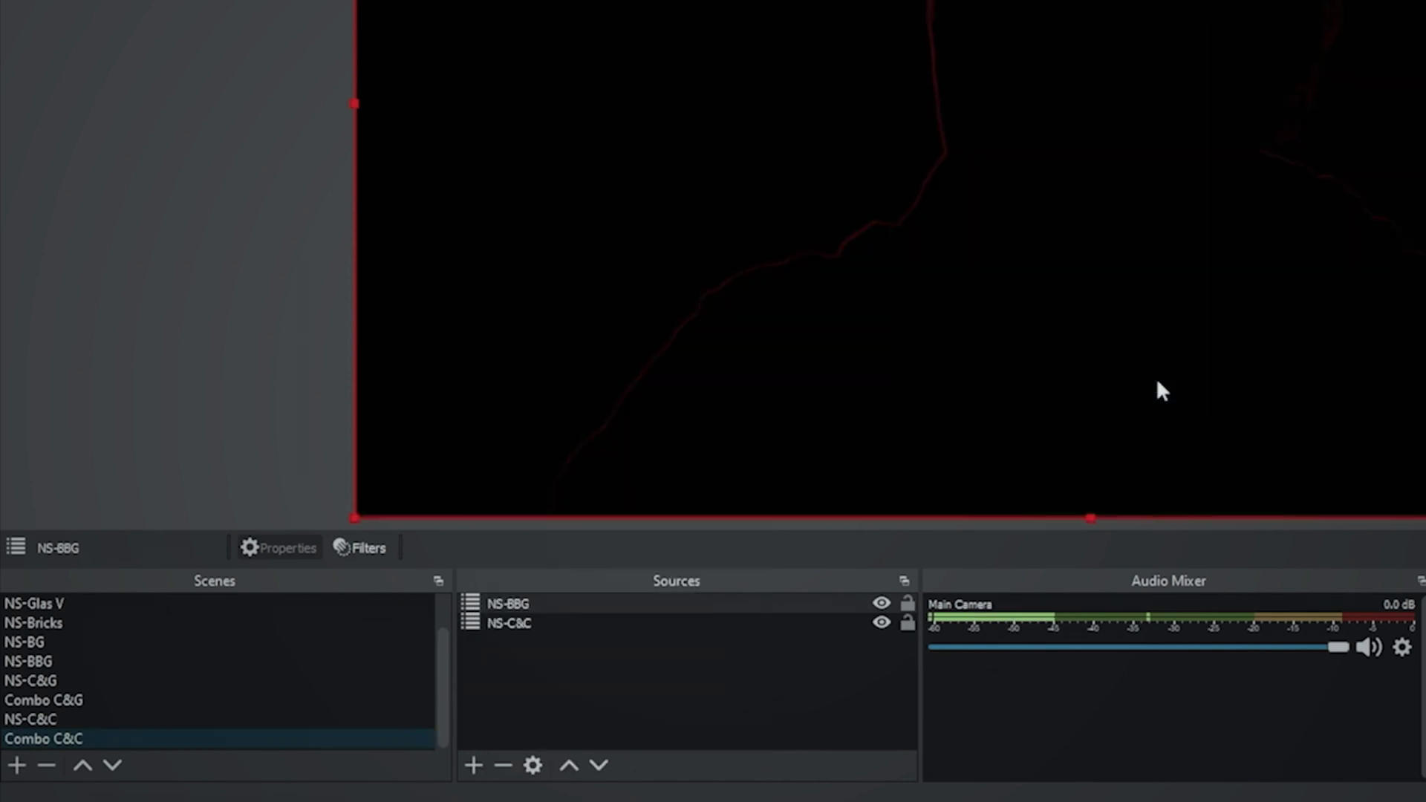
pyautogui.moveTo(634, 614); pyautogui.dragTo(641, 634)
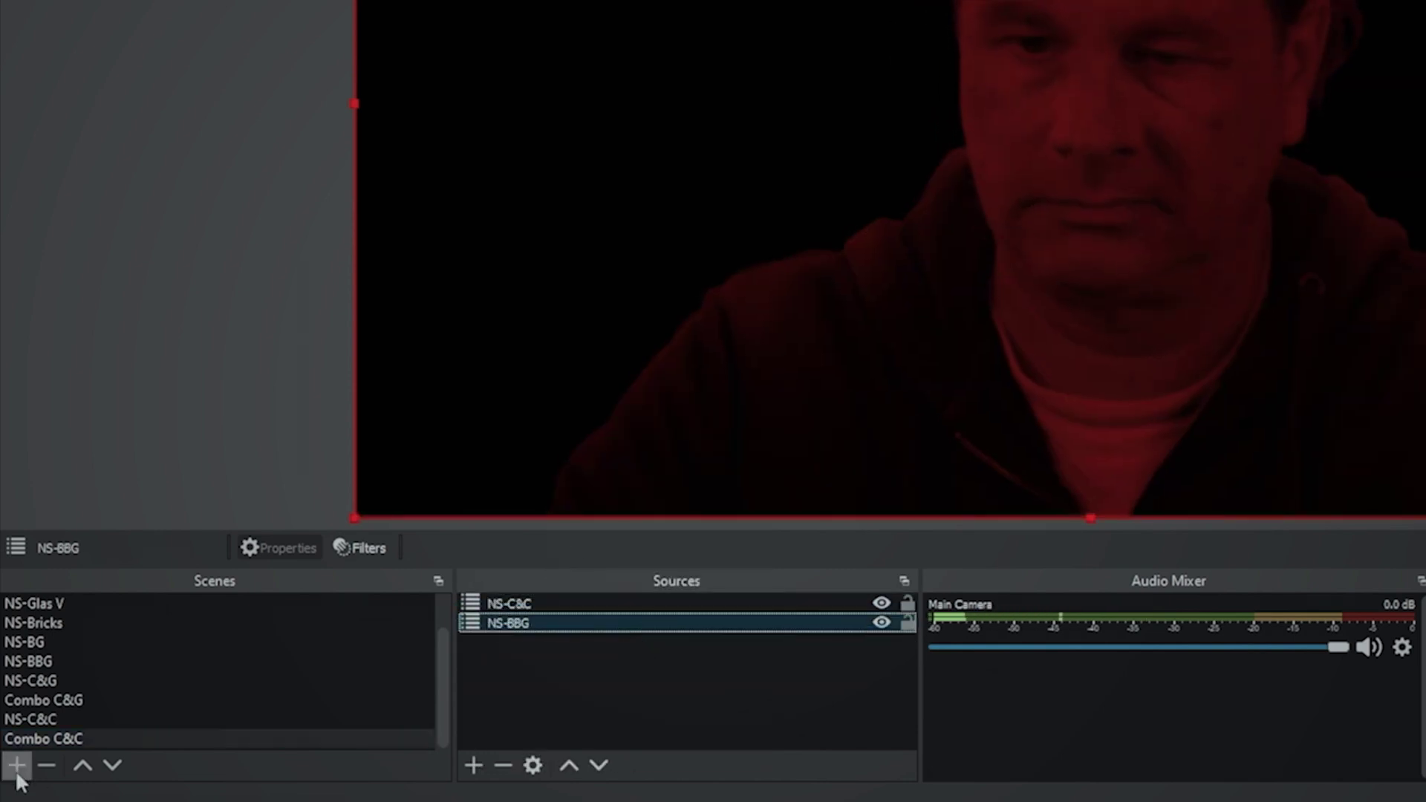
# Create the scene NS-C&B and add the NS-Cam scene as a source
pyautogui.click(12, 773)
pyautogui.write('NS-C&B')
pyautogui.click(1046, 256)
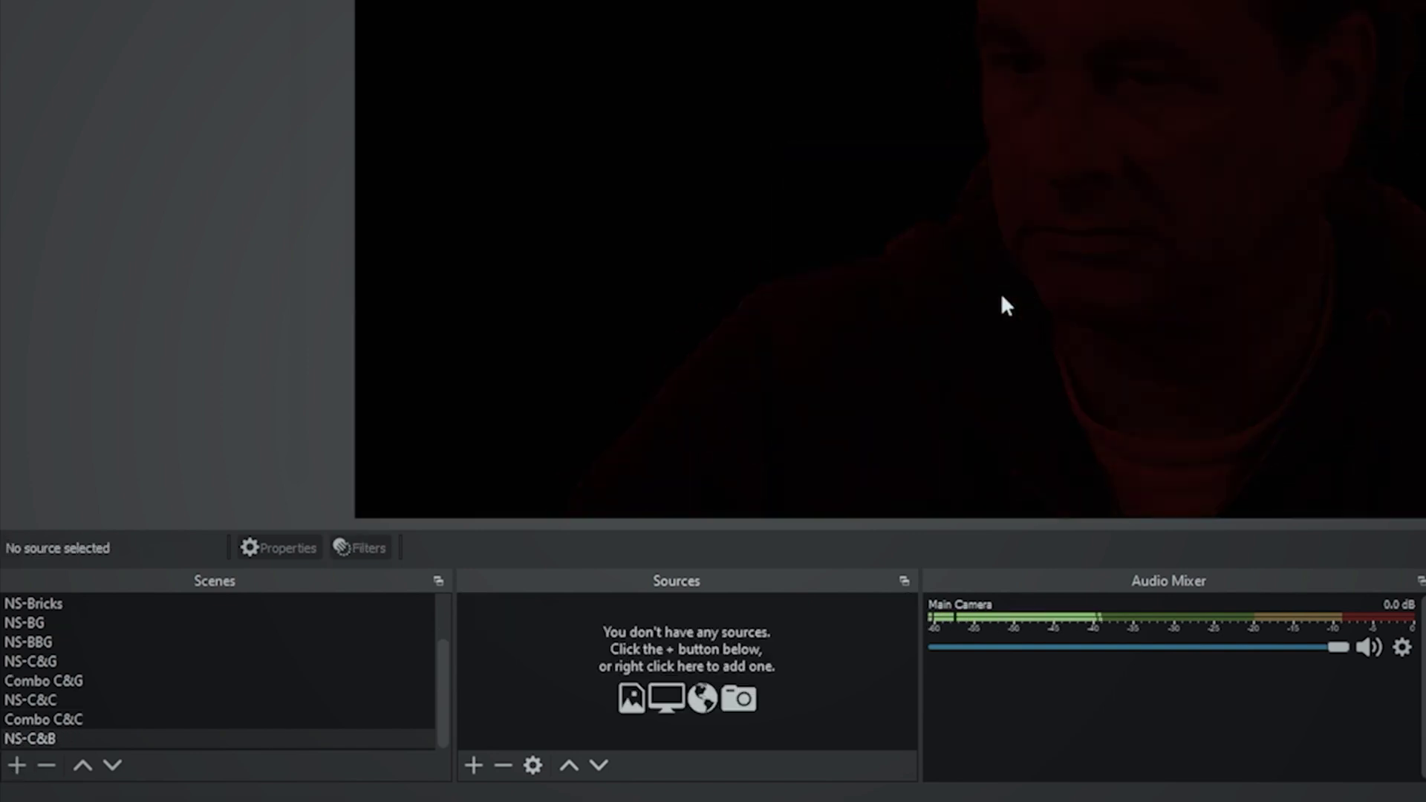
pyautogui.click(474, 765)
pyautogui.click(542, 551)
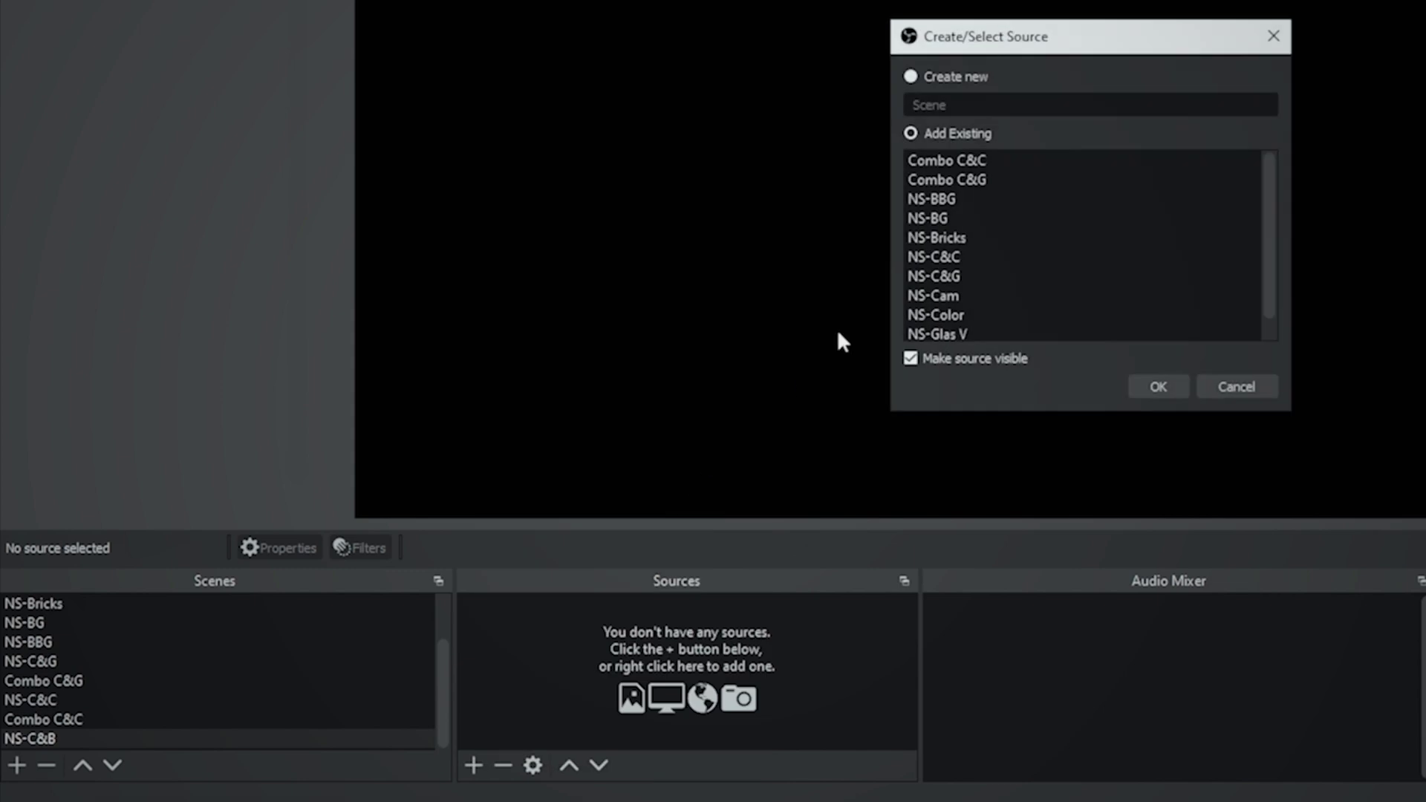
pyautogui.click(1156, 386)
# Add NS-Bricks to NS-C&B and move the camera against the right canvas edge
pyautogui.click(474, 765)
pyautogui.click(557, 581)
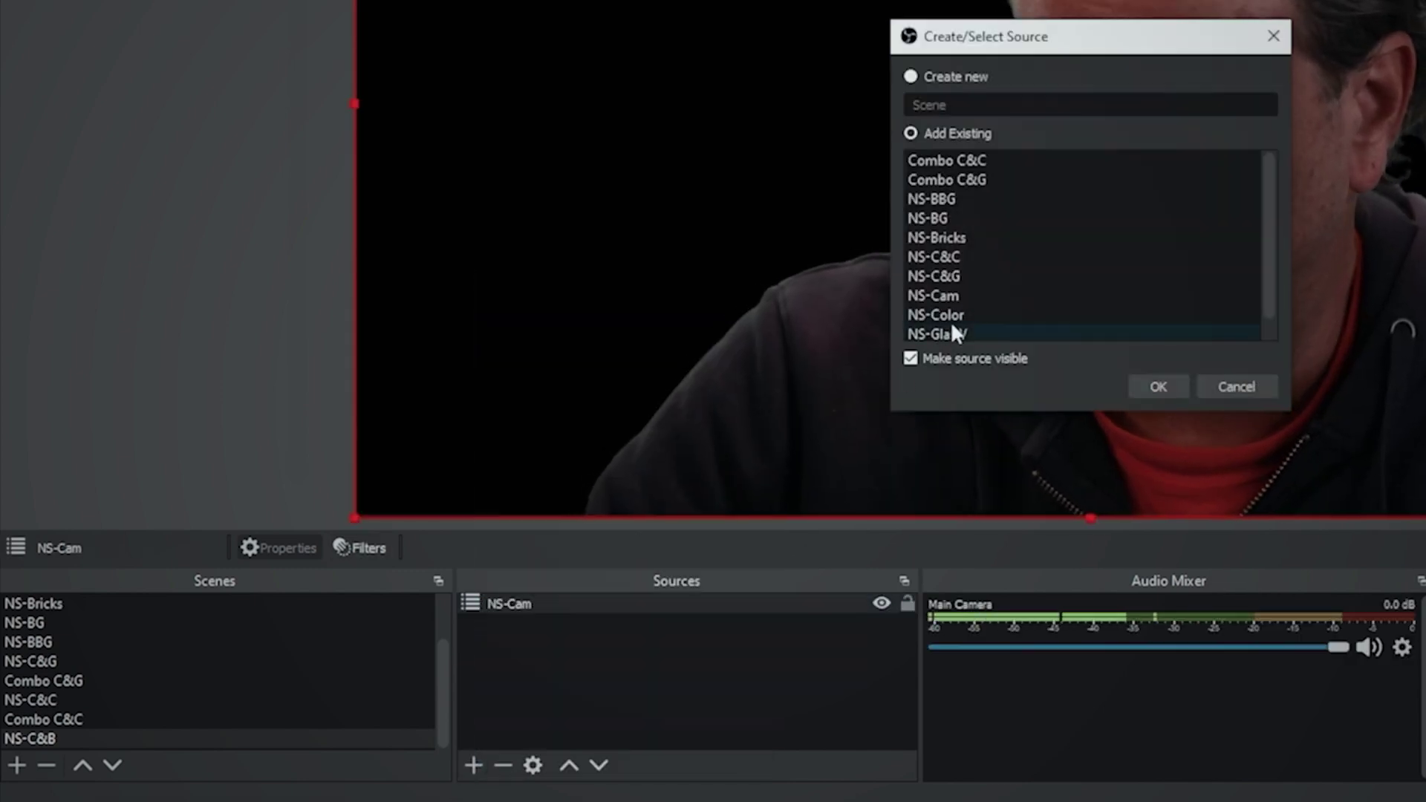
pyautogui.scroll(-1, 977, 275)
pyautogui.scroll(1, 978, 268)
pyautogui.click(988, 239)
pyautogui.click(1155, 383)
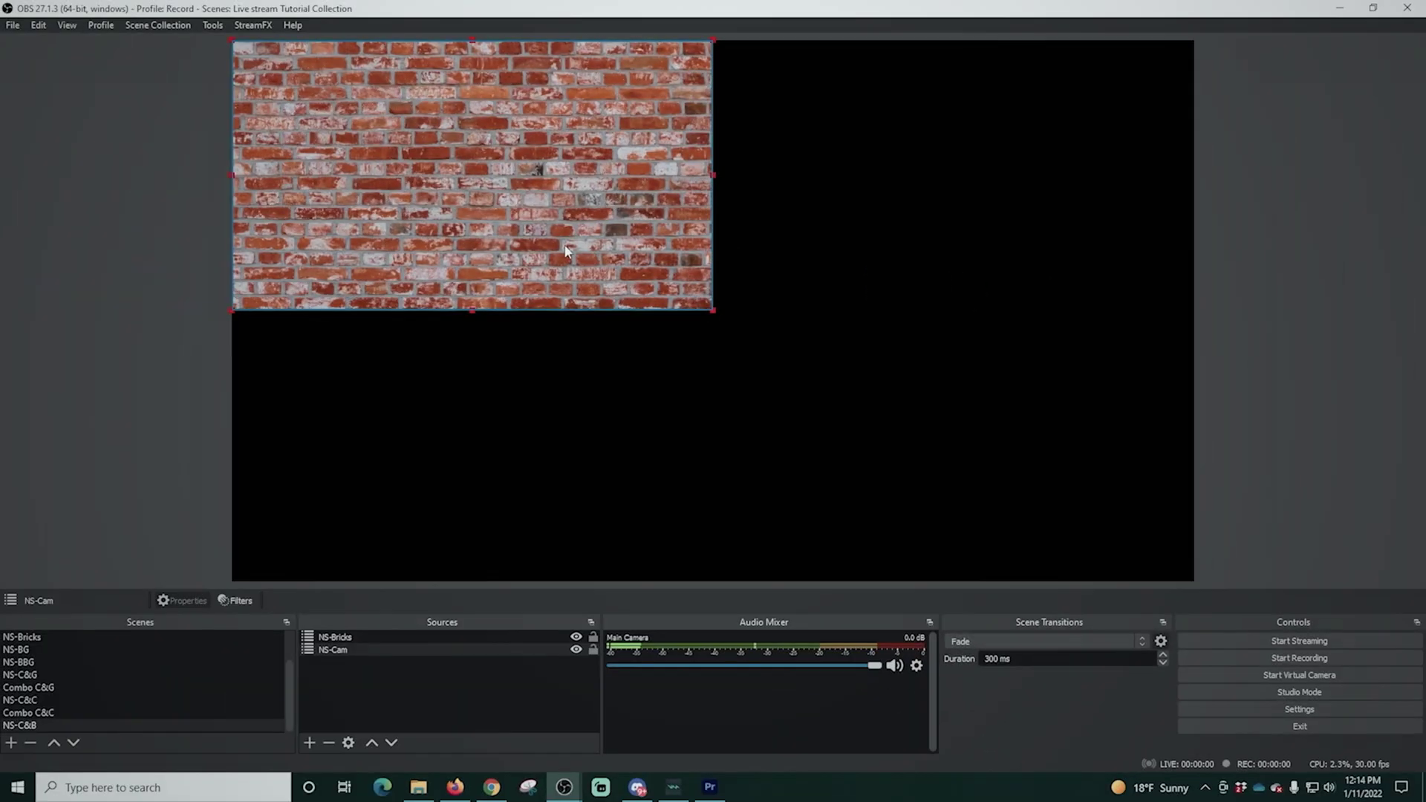
pyautogui.moveTo(26, 51); pyautogui.dragTo(1005, 55)
pyautogui.moveTo(986, 249); pyautogui.dragTo(1053, 251)
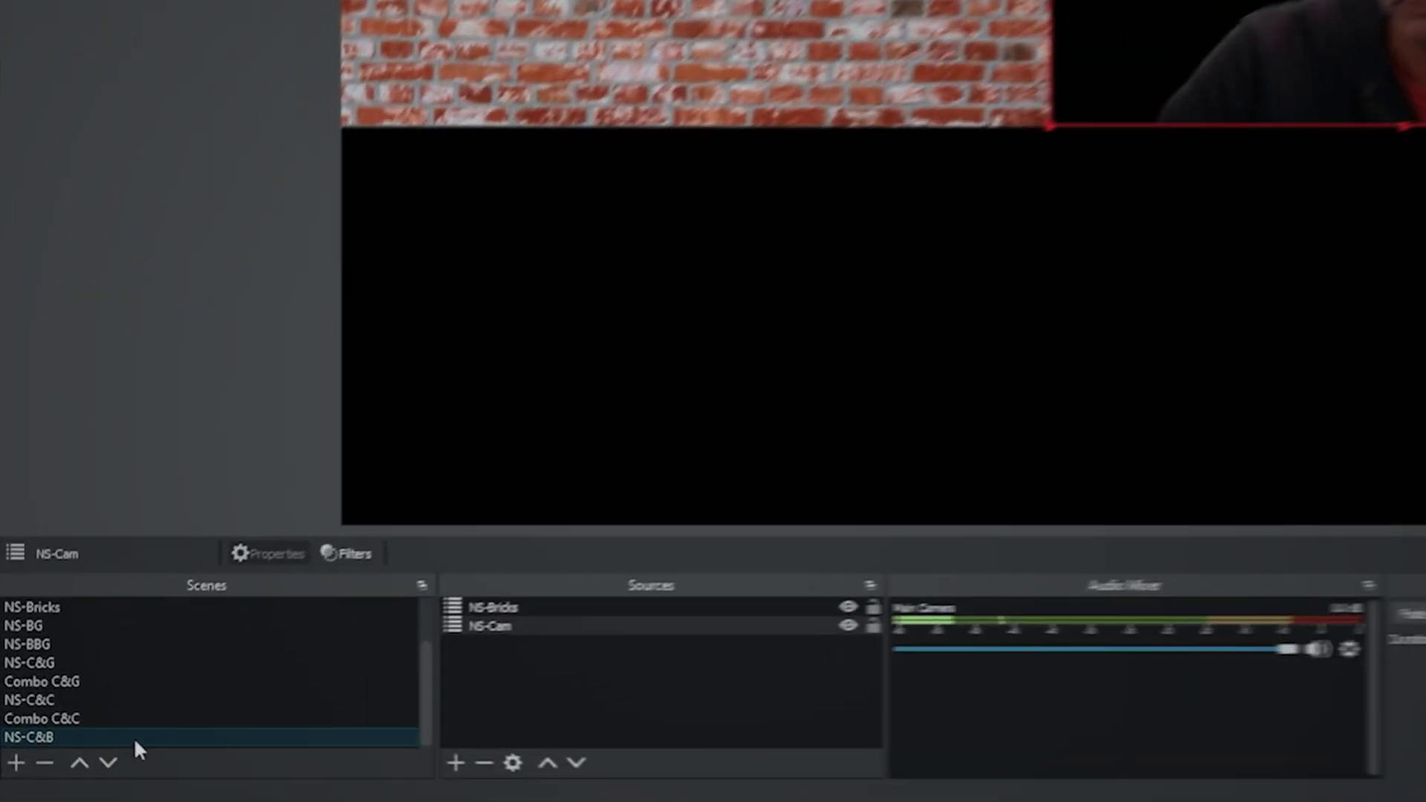
# Give NS-C&B a Shader filter loading effects\Video Mask.effect
pyautogui.rightClick(133, 737)
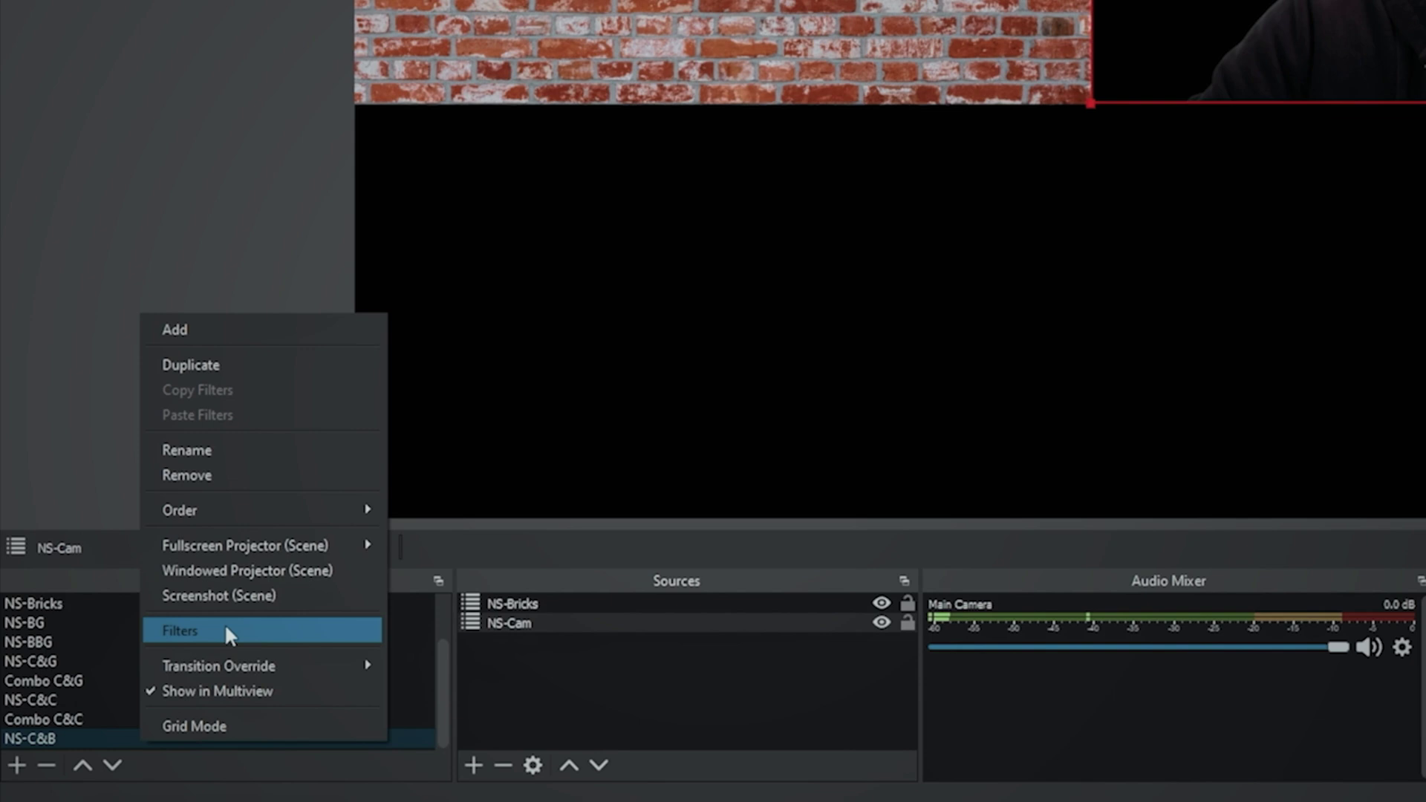
pyautogui.click(225, 622)
pyautogui.click(627, 619)
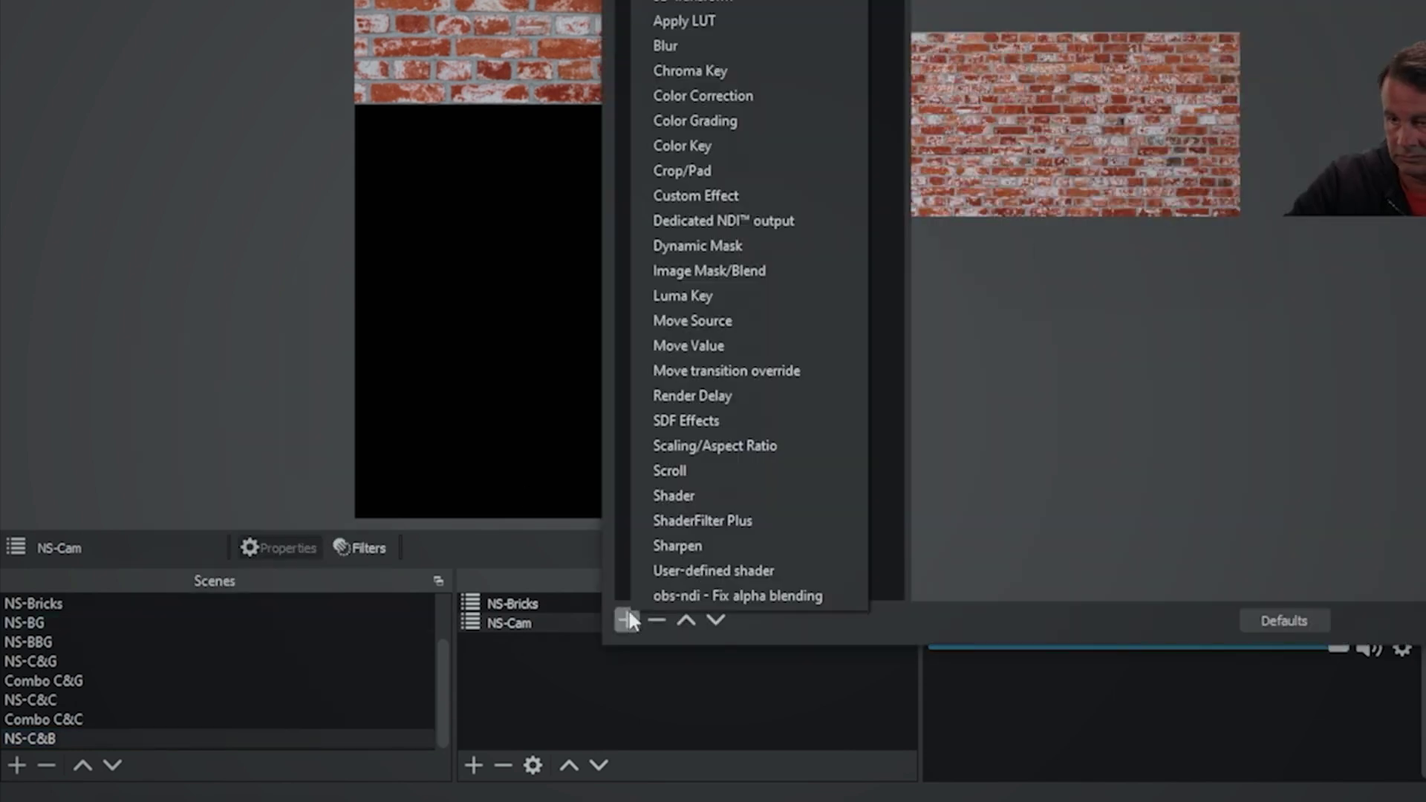
pyautogui.click(674, 496)
pyautogui.click(1043, 266)
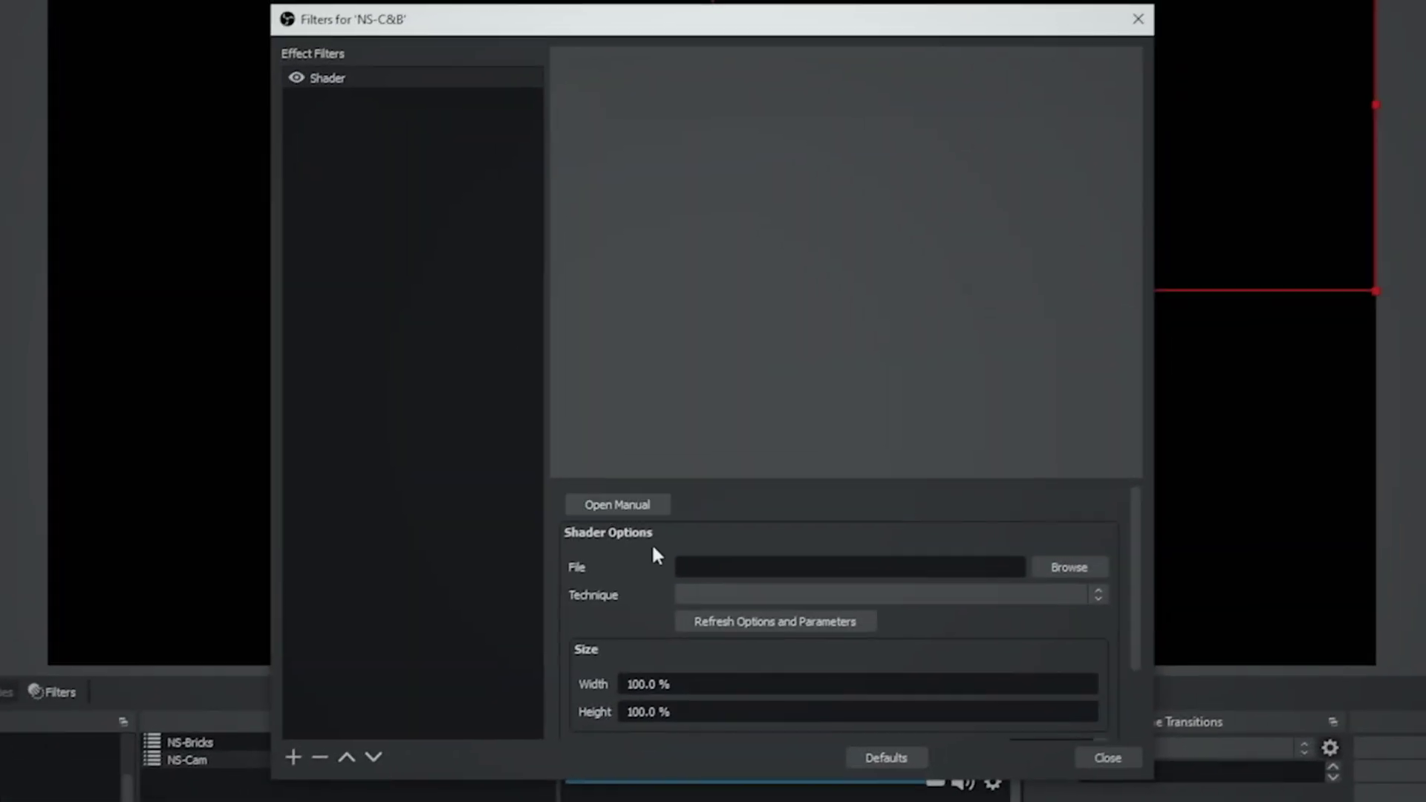
pyautogui.click(1070, 567)
pyautogui.click(452, 87)
pyautogui.doubleClick(584, 185)
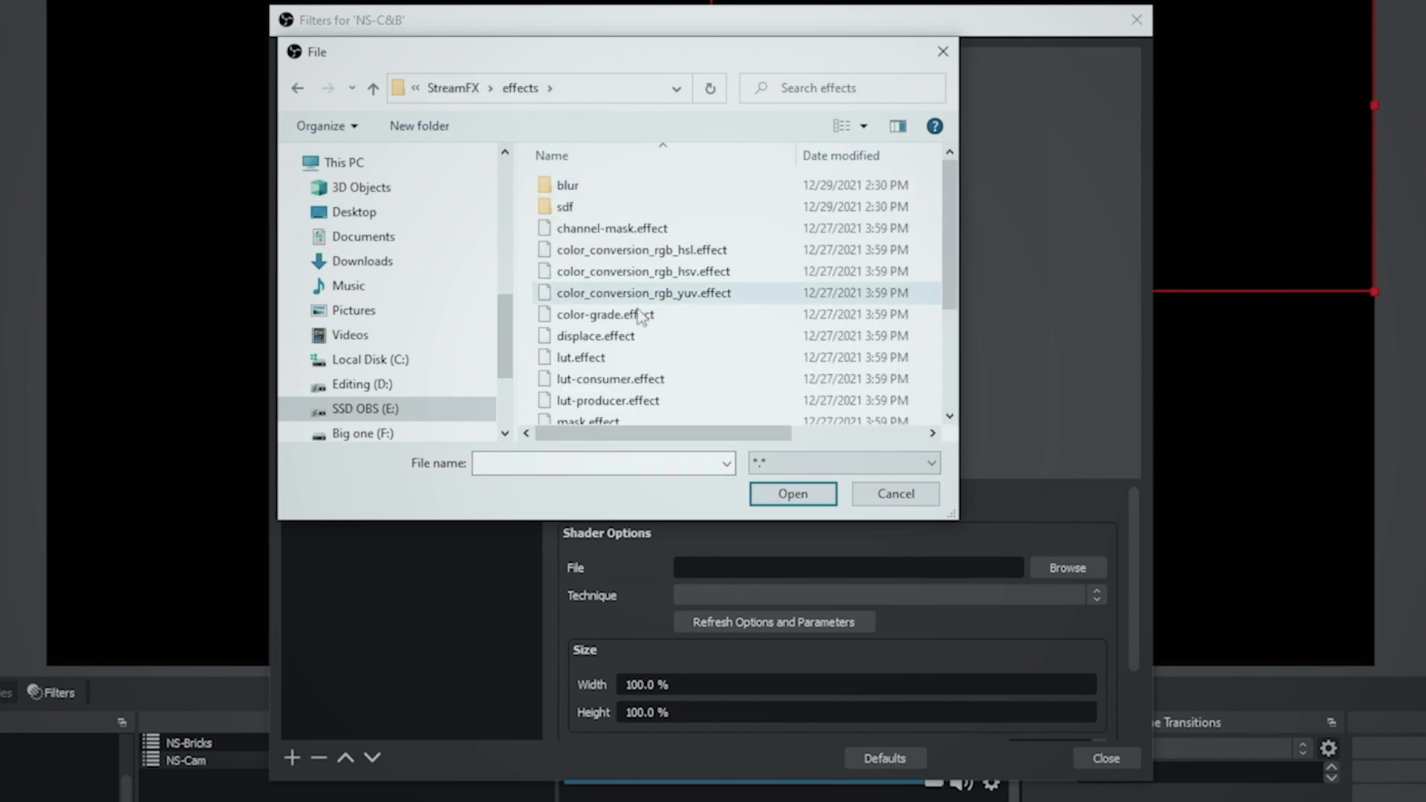
pyautogui.scroll(-3, 631, 297)
pyautogui.click(634, 397)
pyautogui.click(758, 497)
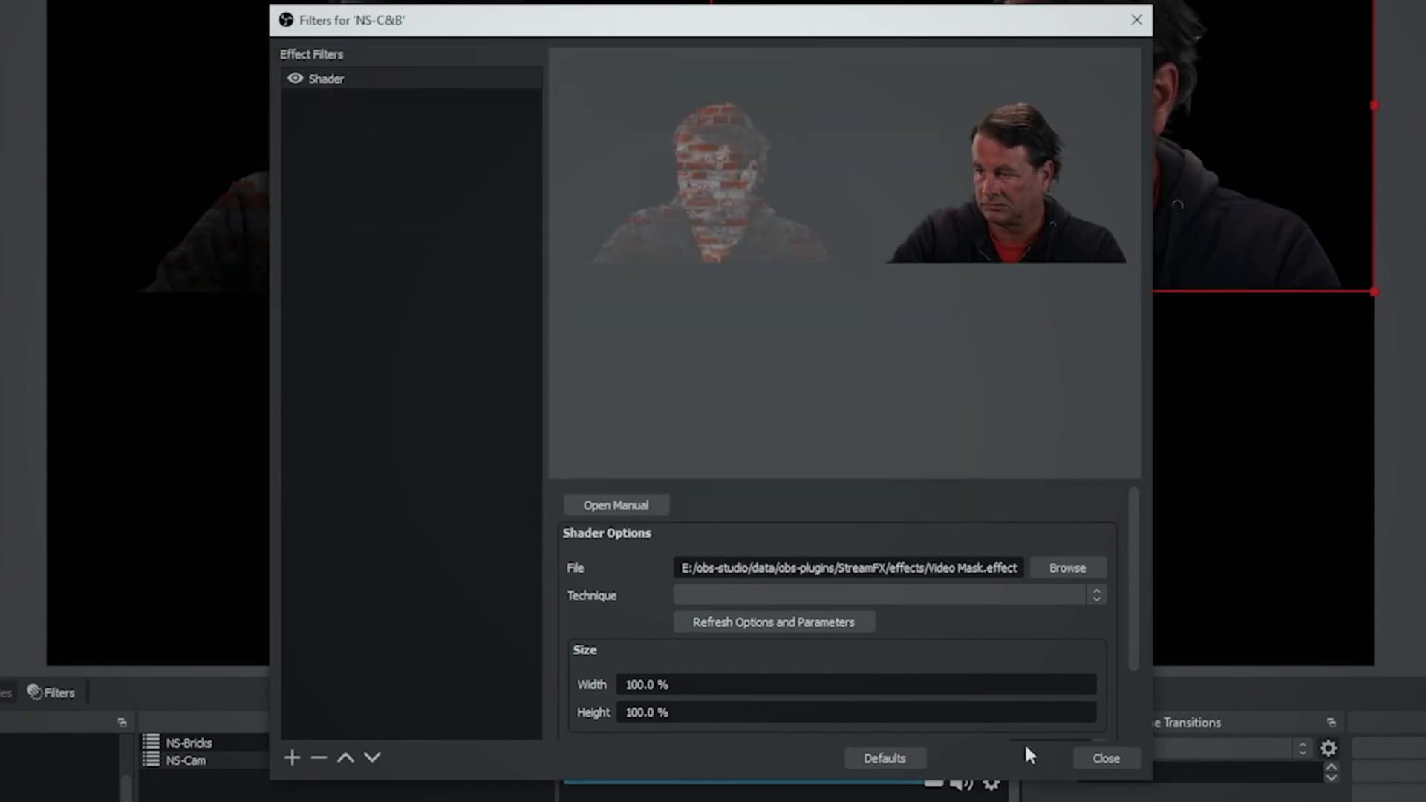
pyautogui.click(1092, 754)
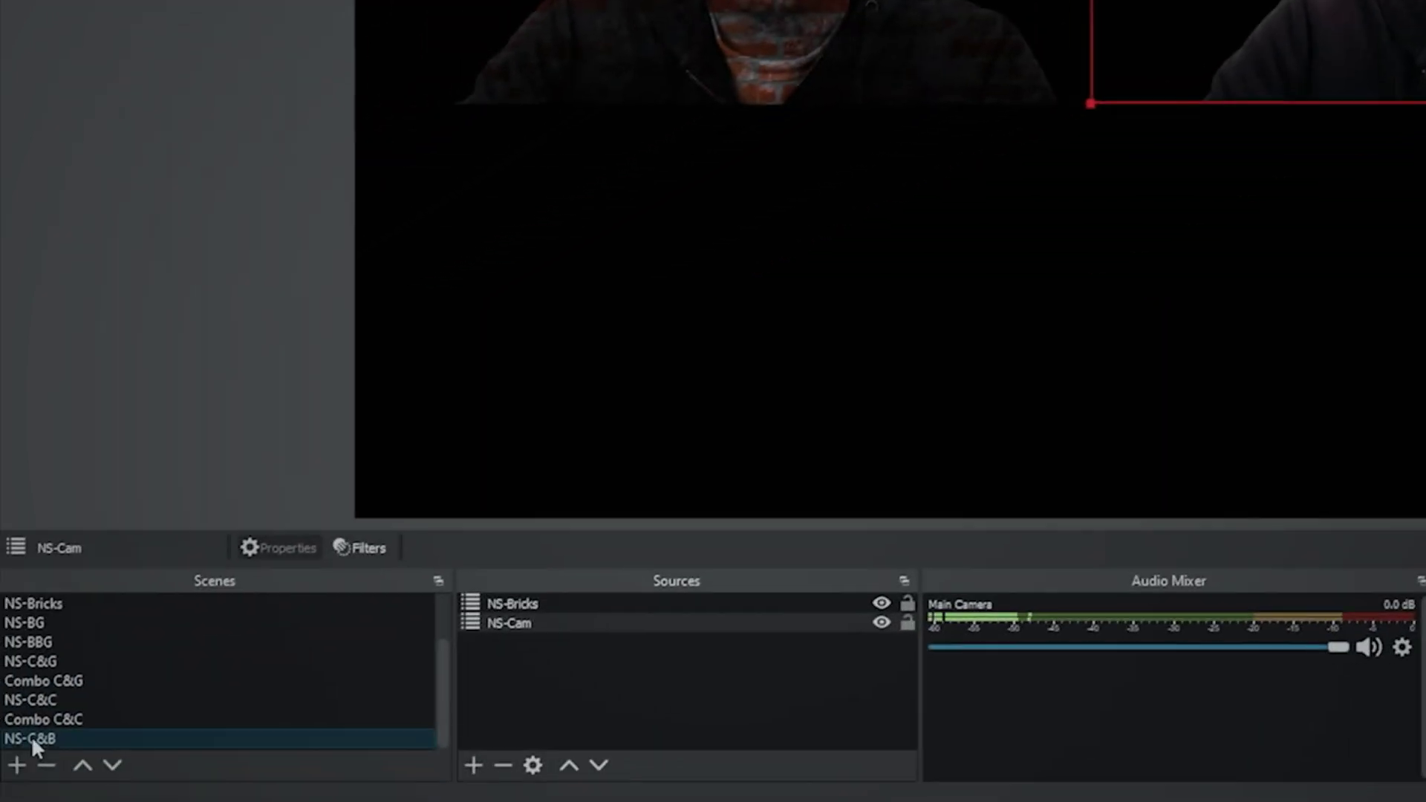
# Move NS-C&C up the scene list, then create Combo B&C holding NS-C&B
pyautogui.moveTo(30, 687); pyautogui.dragTo(31, 688)
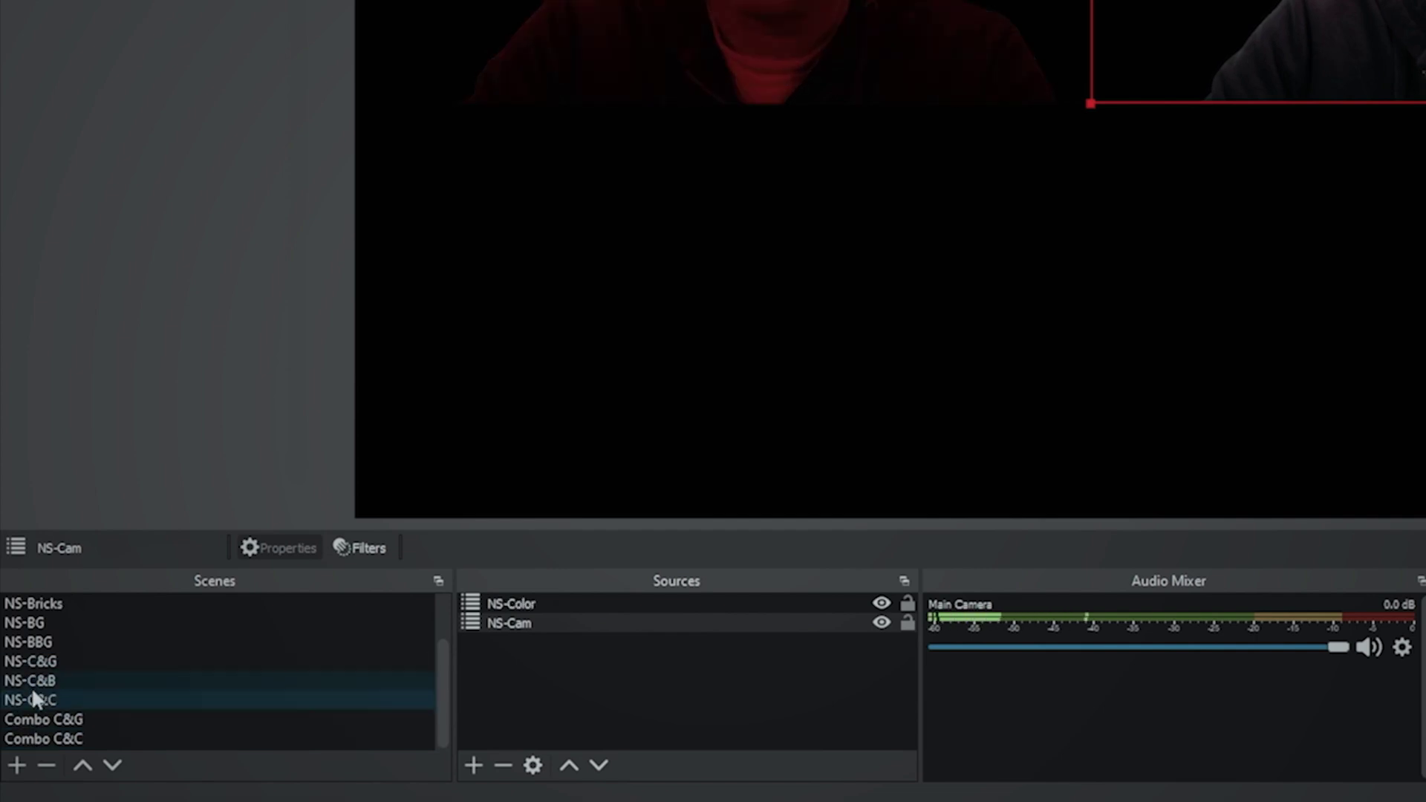
pyautogui.click(14, 766)
pyautogui.write('Combo')
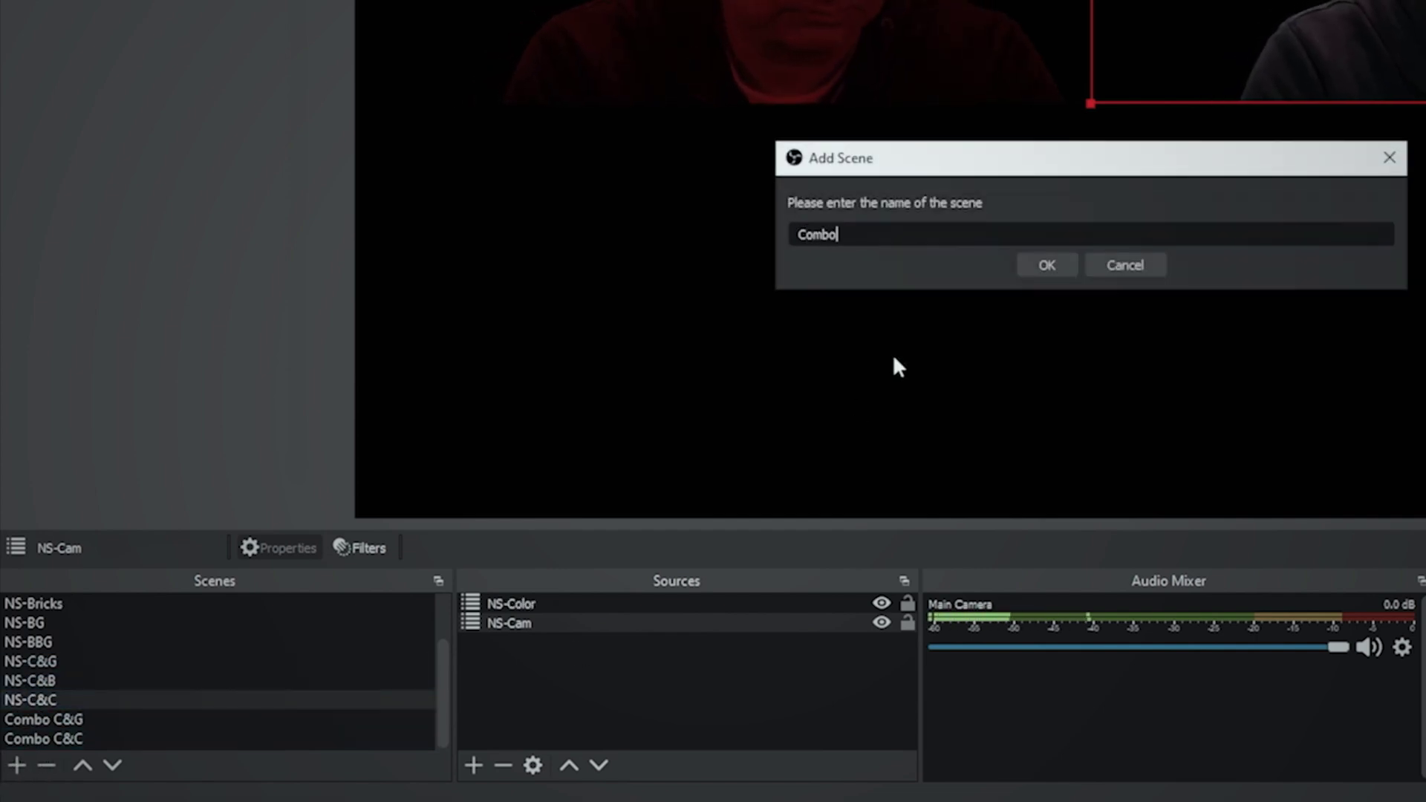
pyautogui.write(' B&C')
pyautogui.click(1047, 266)
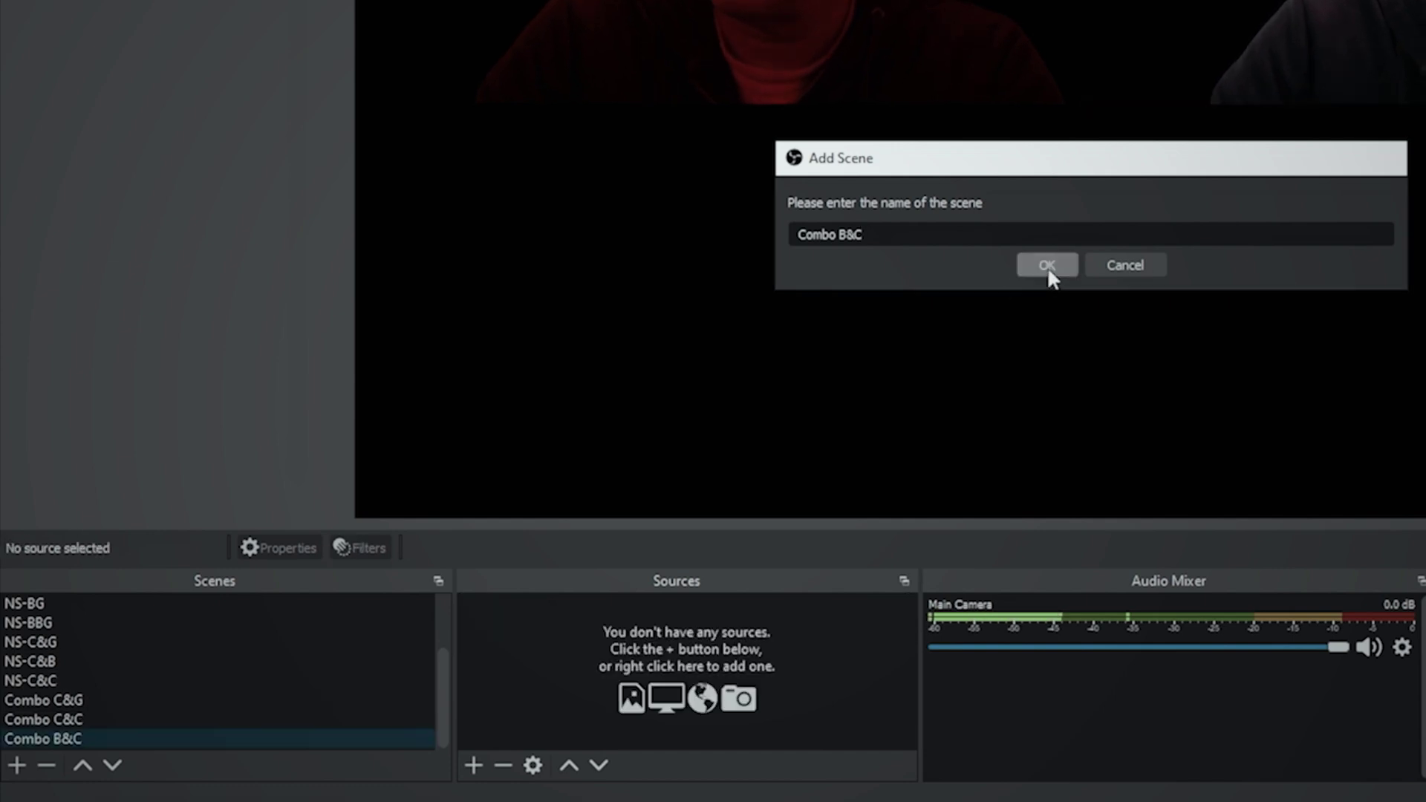
pyautogui.click(466, 766)
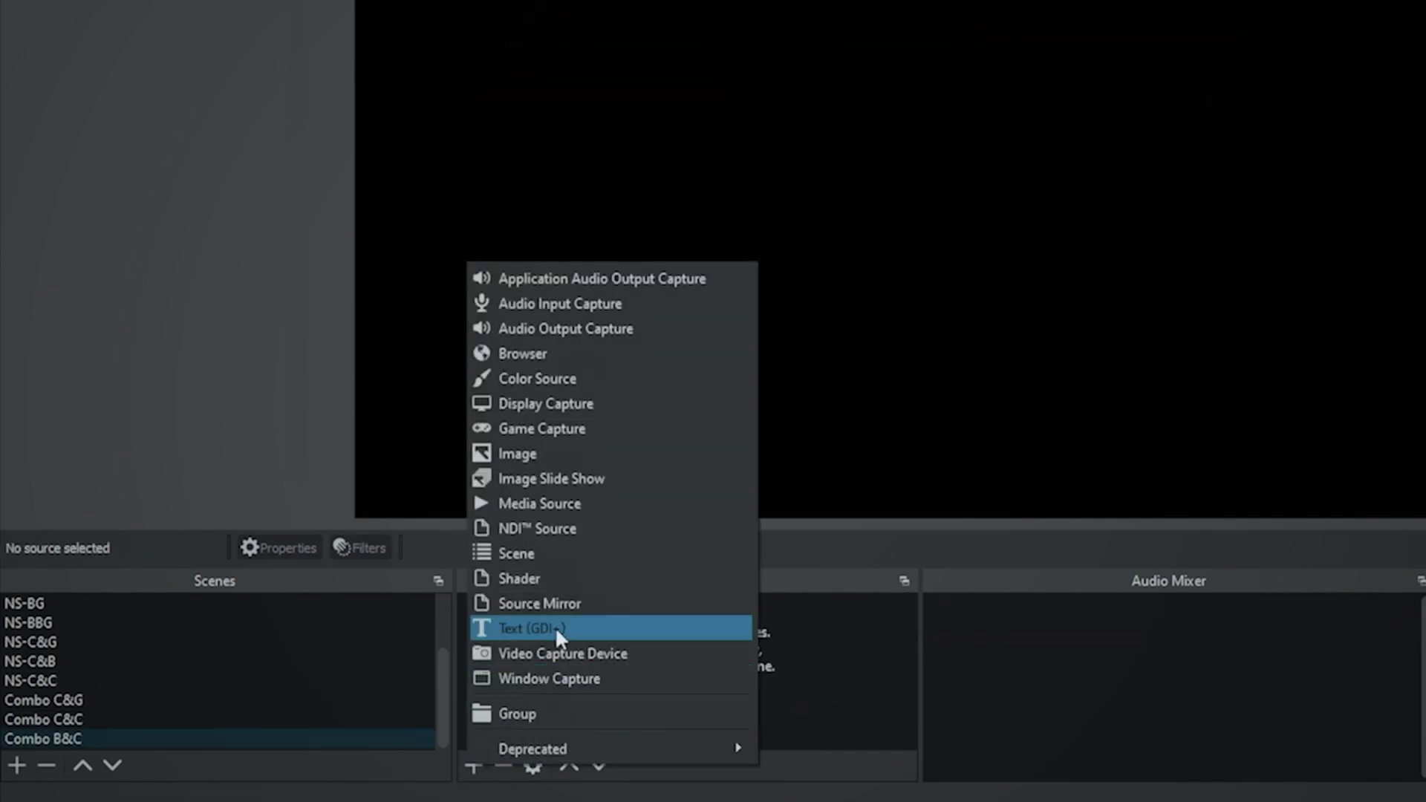
pyautogui.click(554, 551)
pyautogui.click(973, 256)
pyautogui.click(1156, 387)
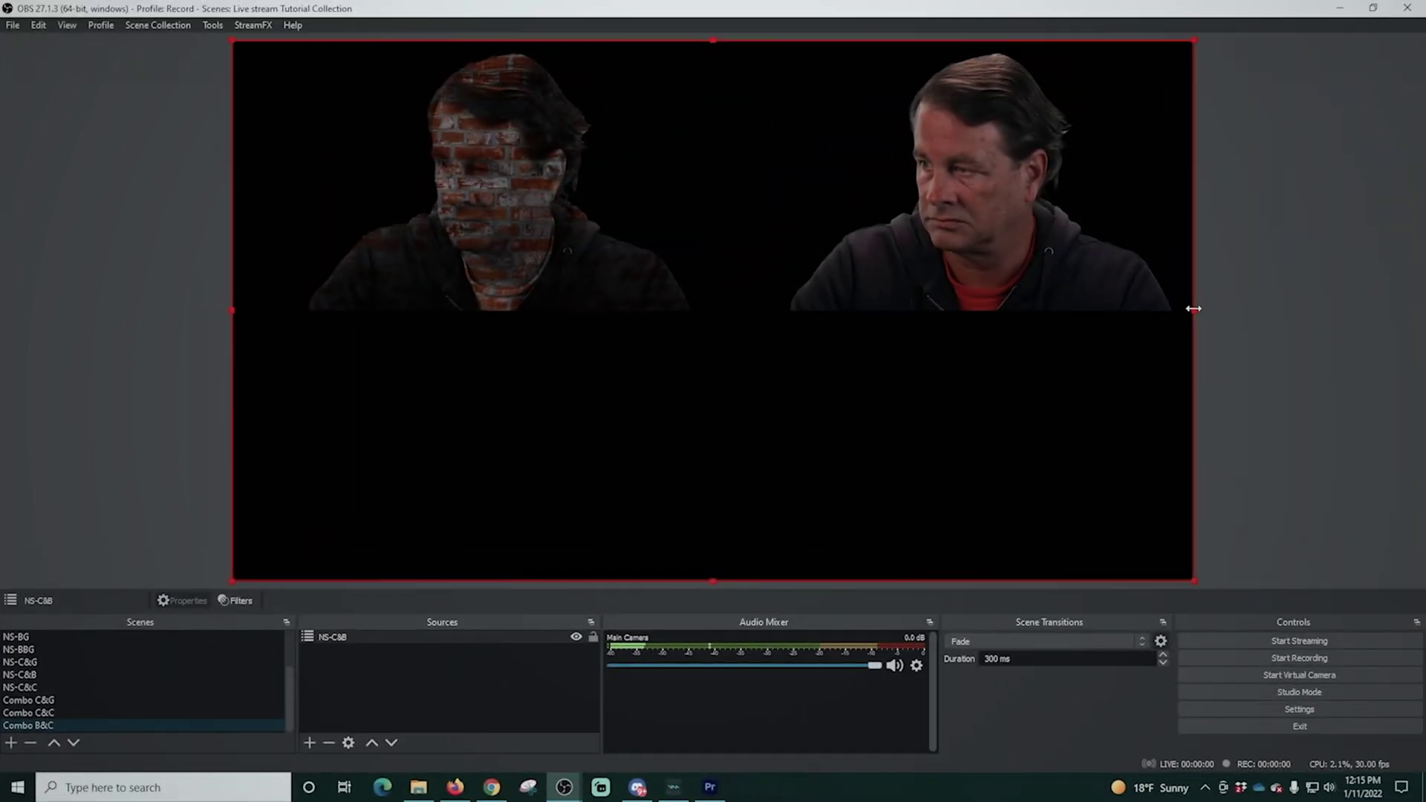
# Crop NS-C&B to the left brick-masked person and stretch it across the canvas
pyautogui.moveTo(1225, 300); pyautogui.dragTo(719, 344)
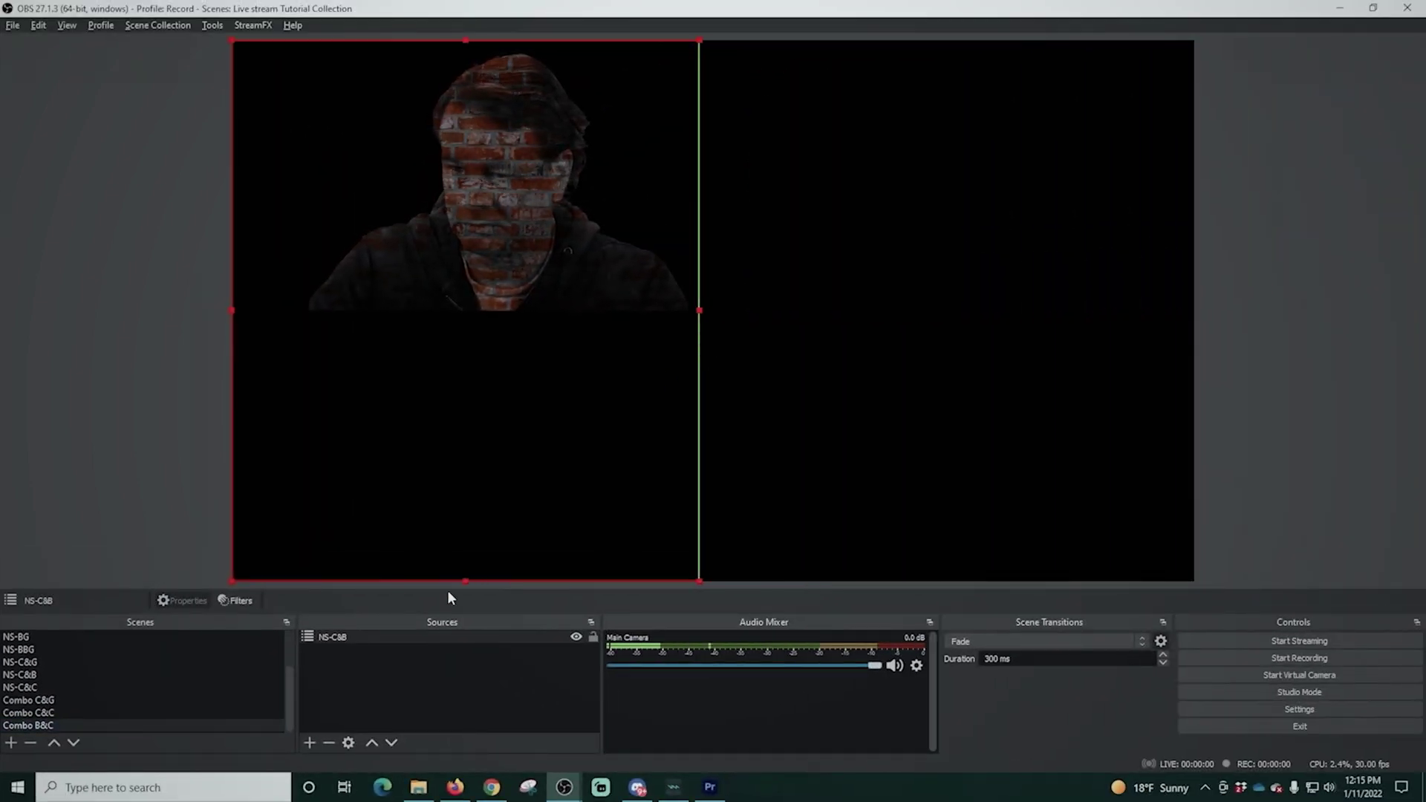
pyautogui.moveTo(455, 582); pyautogui.dragTo(493, 318)
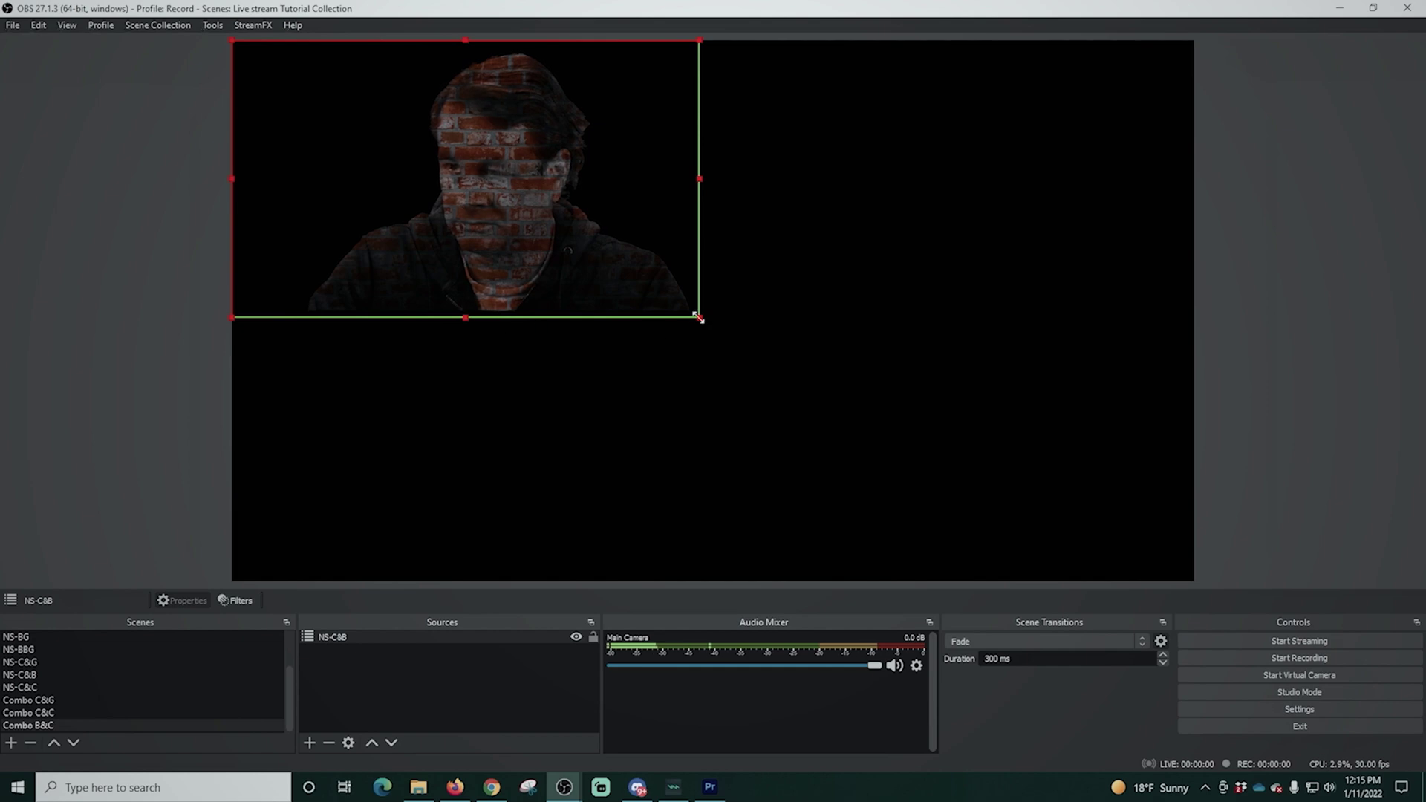
pyautogui.moveTo(699, 318); pyautogui.dragTo(963, 550)
pyautogui.moveTo(660, 550); pyautogui.dragTo(805, 535)
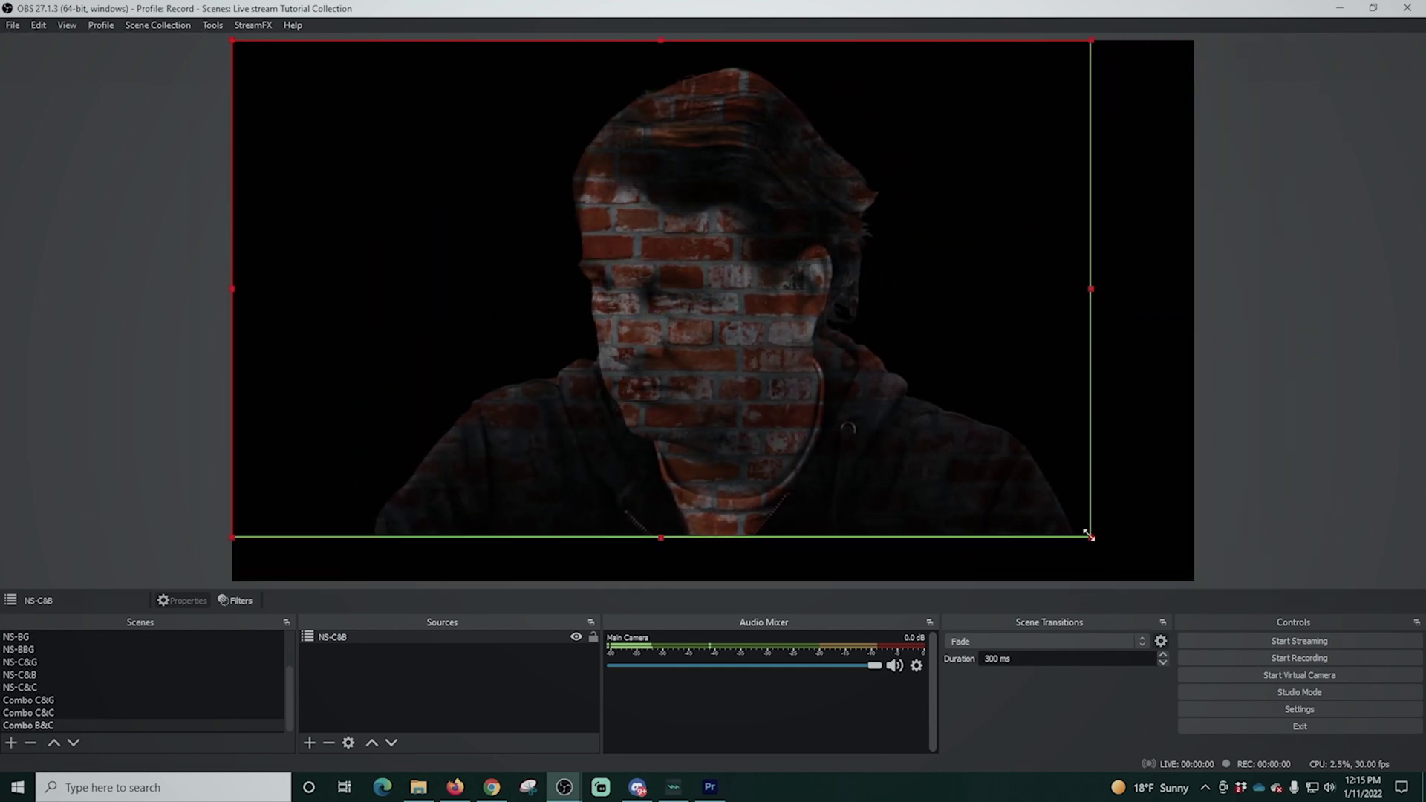
pyautogui.moveTo(1090, 537); pyautogui.dragTo(1169, 565)
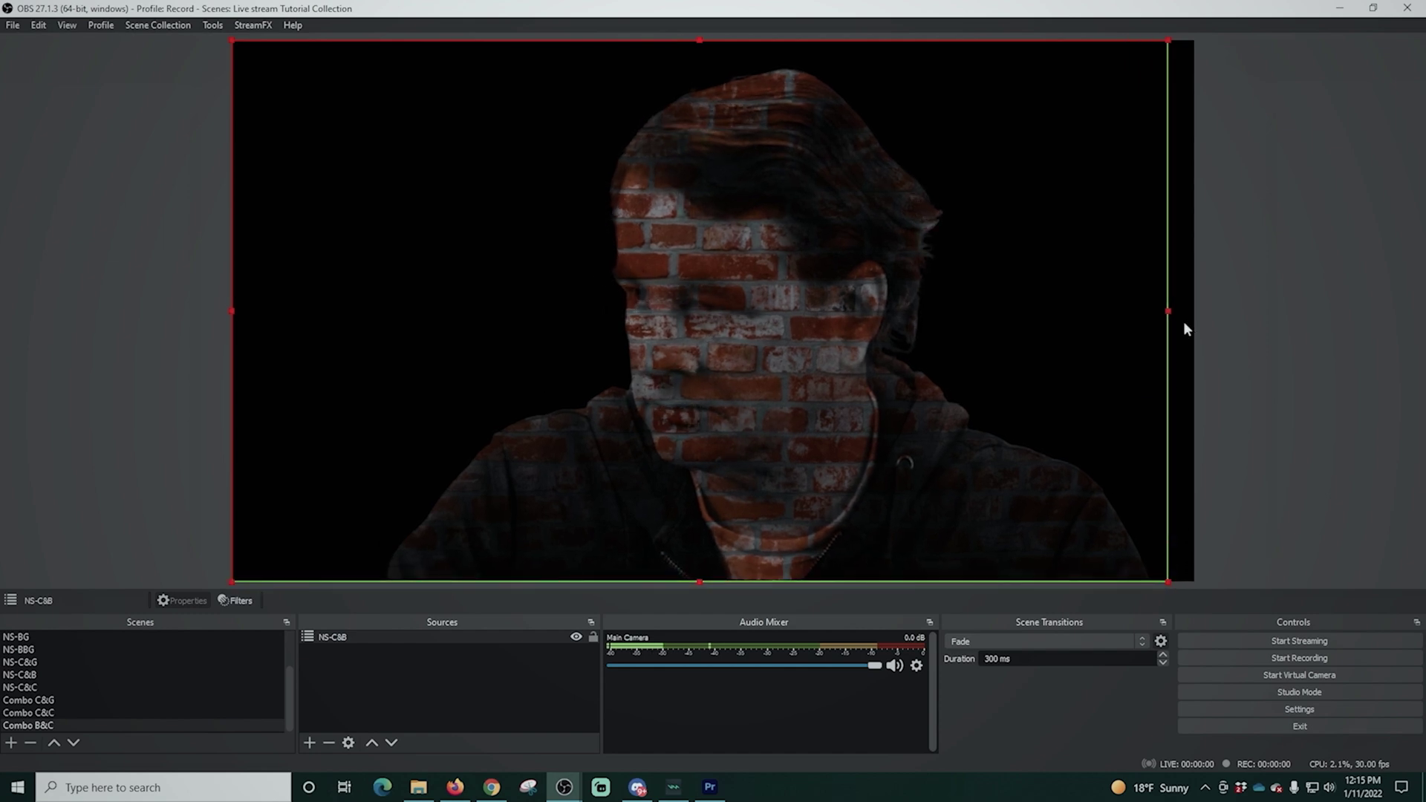
pyautogui.moveTo(1170, 310); pyautogui.dragTo(1194, 312)
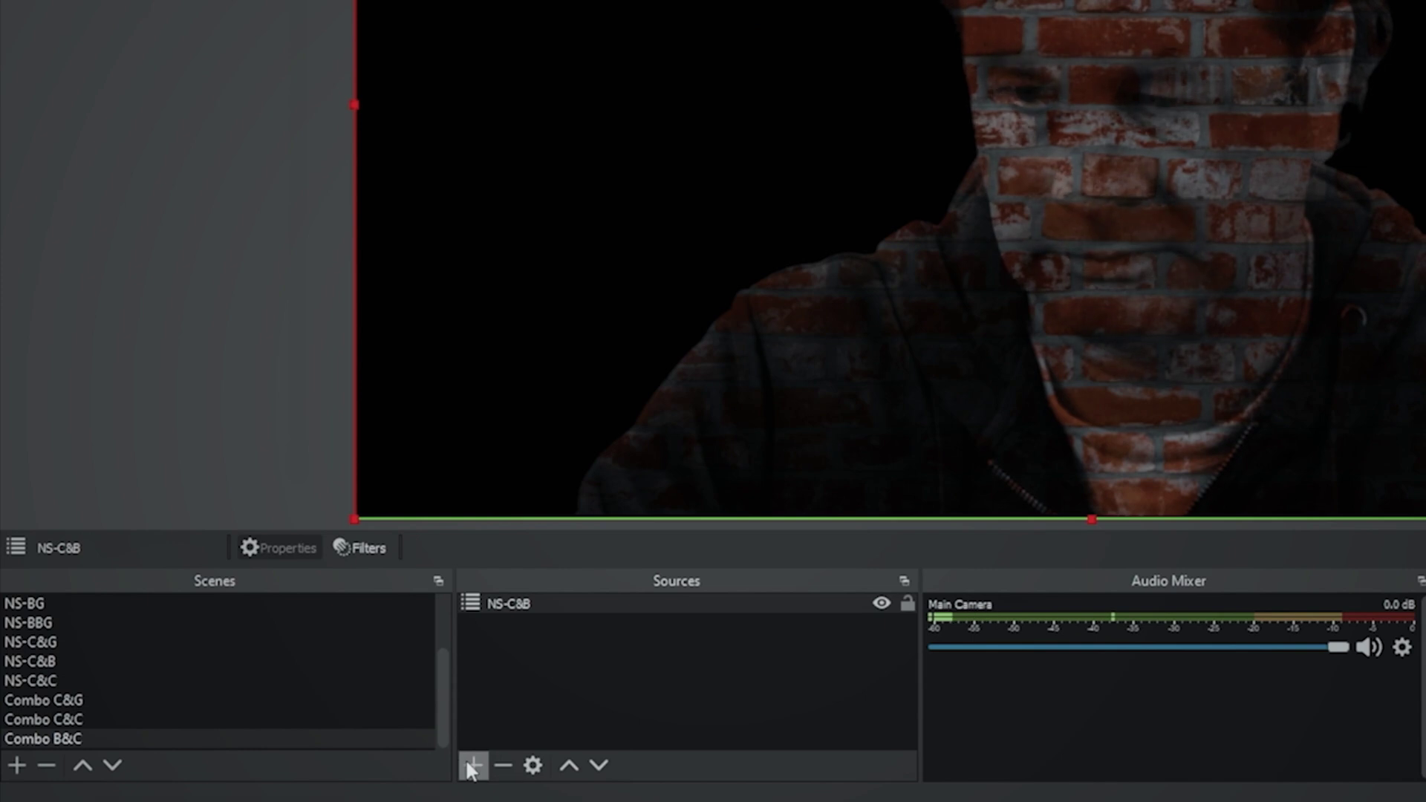
# Add the NS-BBG scene to Combo B&C and place it beneath NS-C&B
pyautogui.click(309, 743)
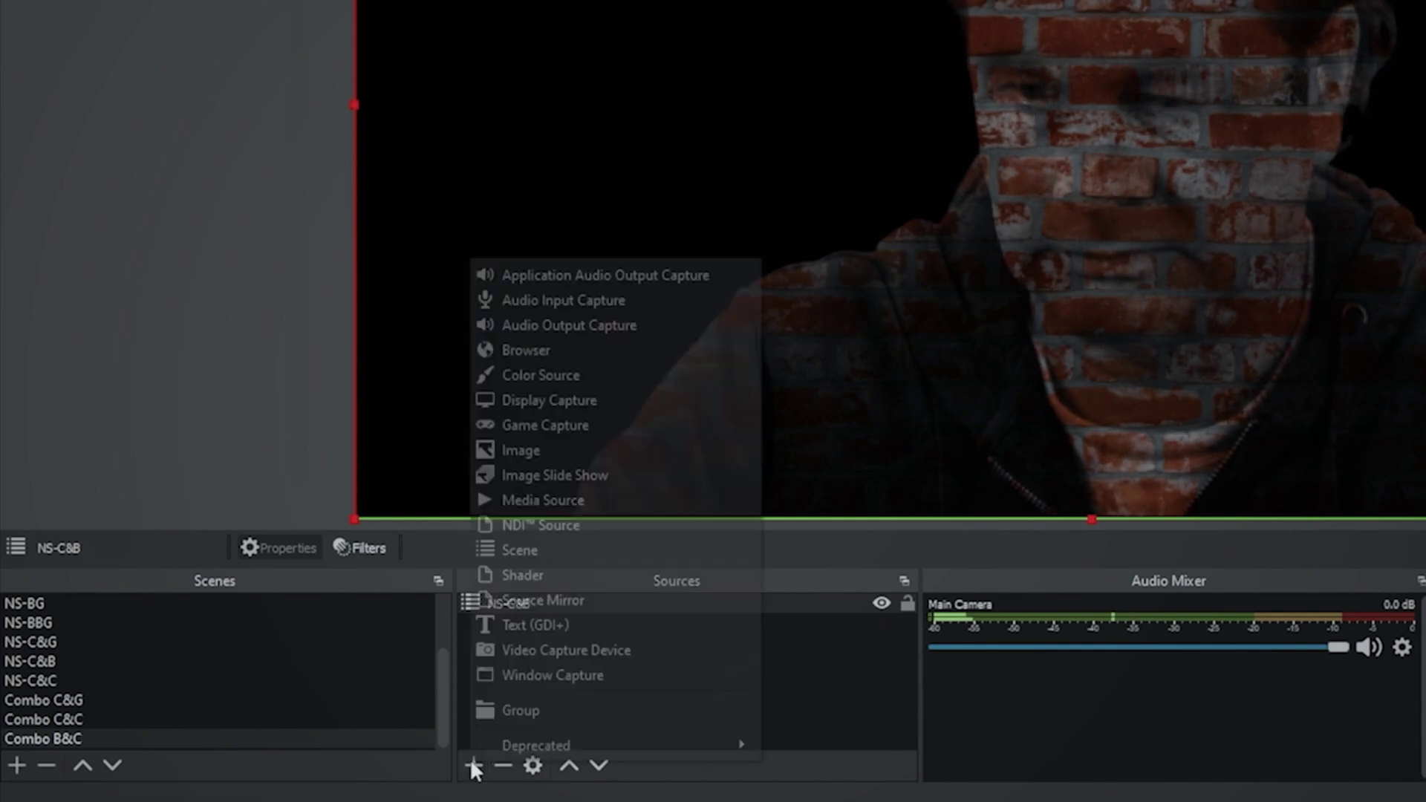
pyautogui.click(558, 550)
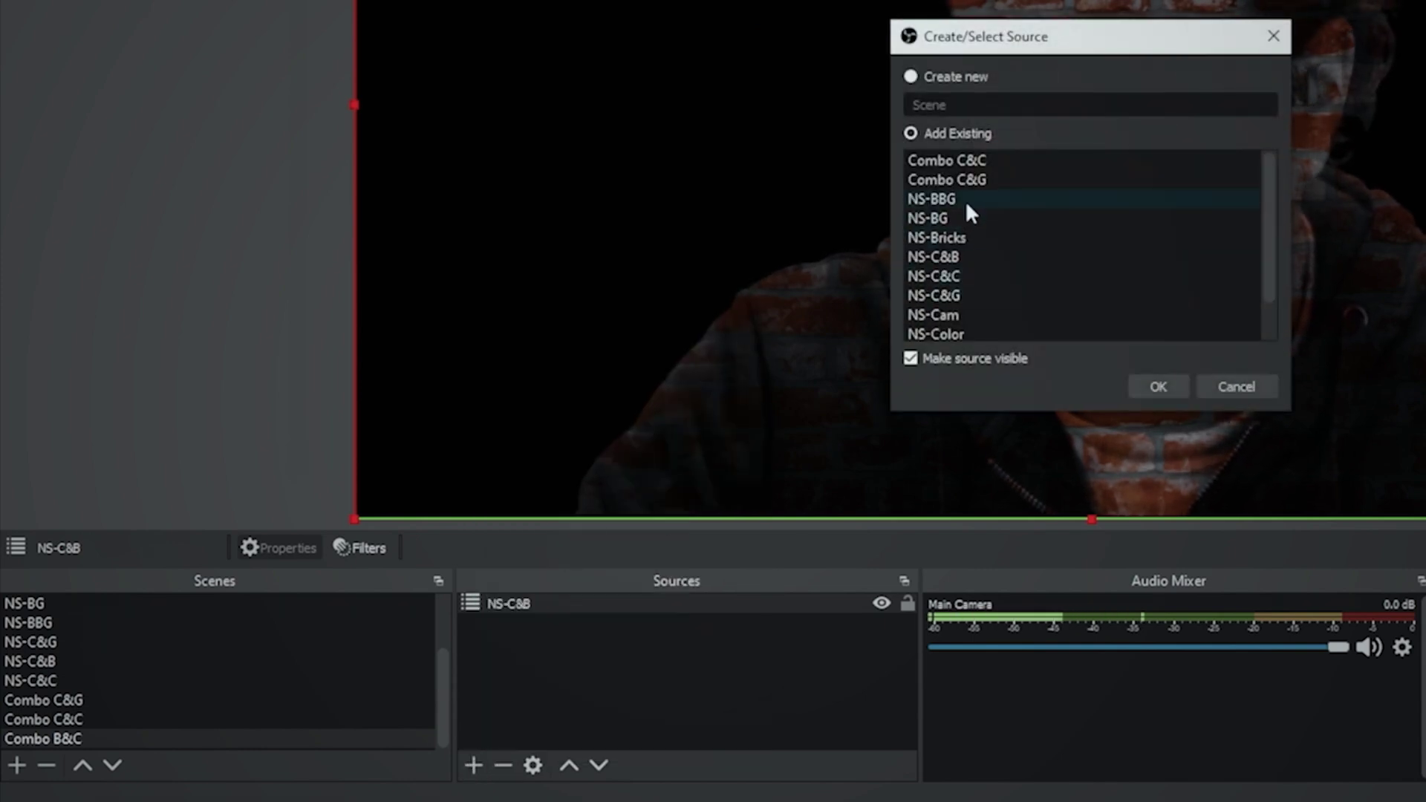
pyautogui.click(963, 197)
pyautogui.click(1159, 386)
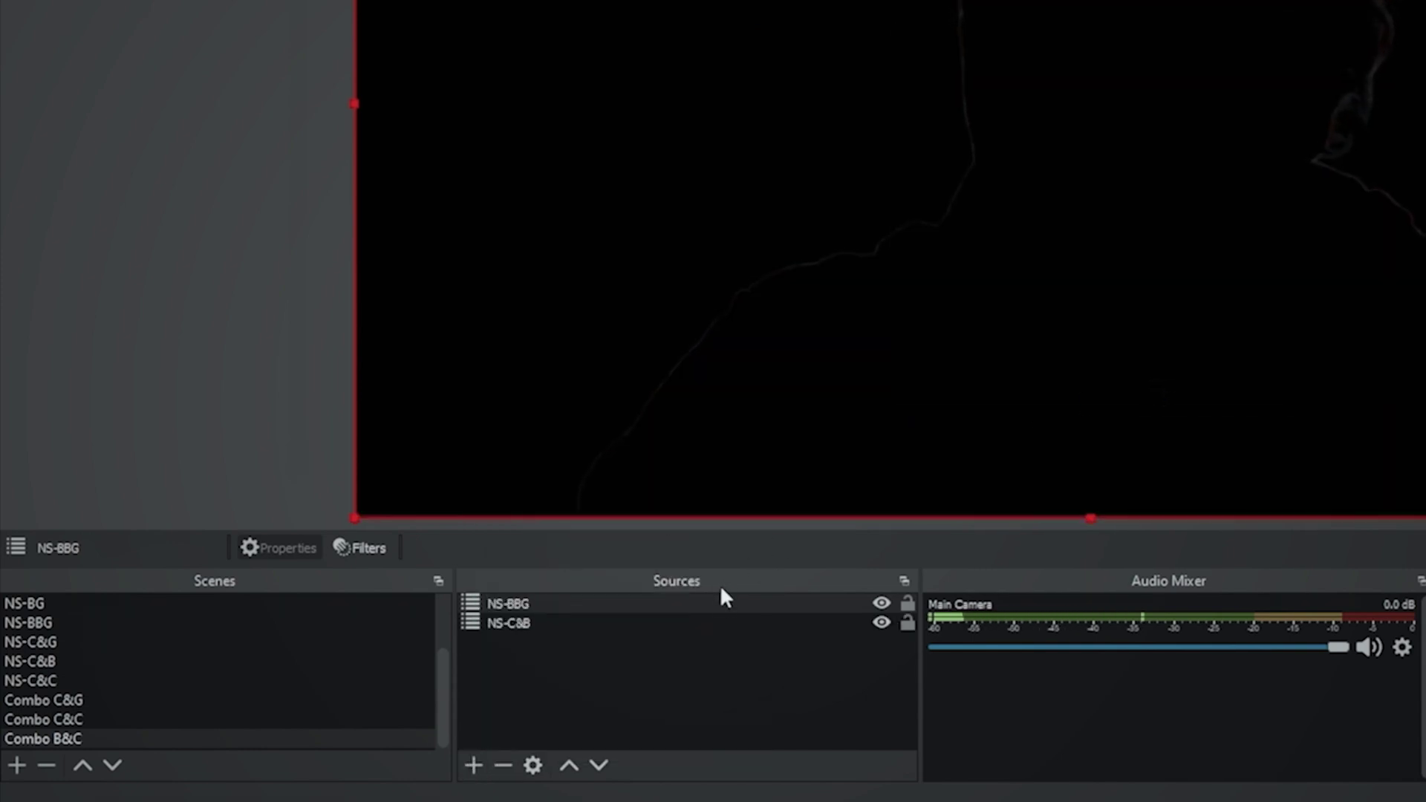
pyautogui.moveTo(717, 603); pyautogui.dragTo(716, 637)
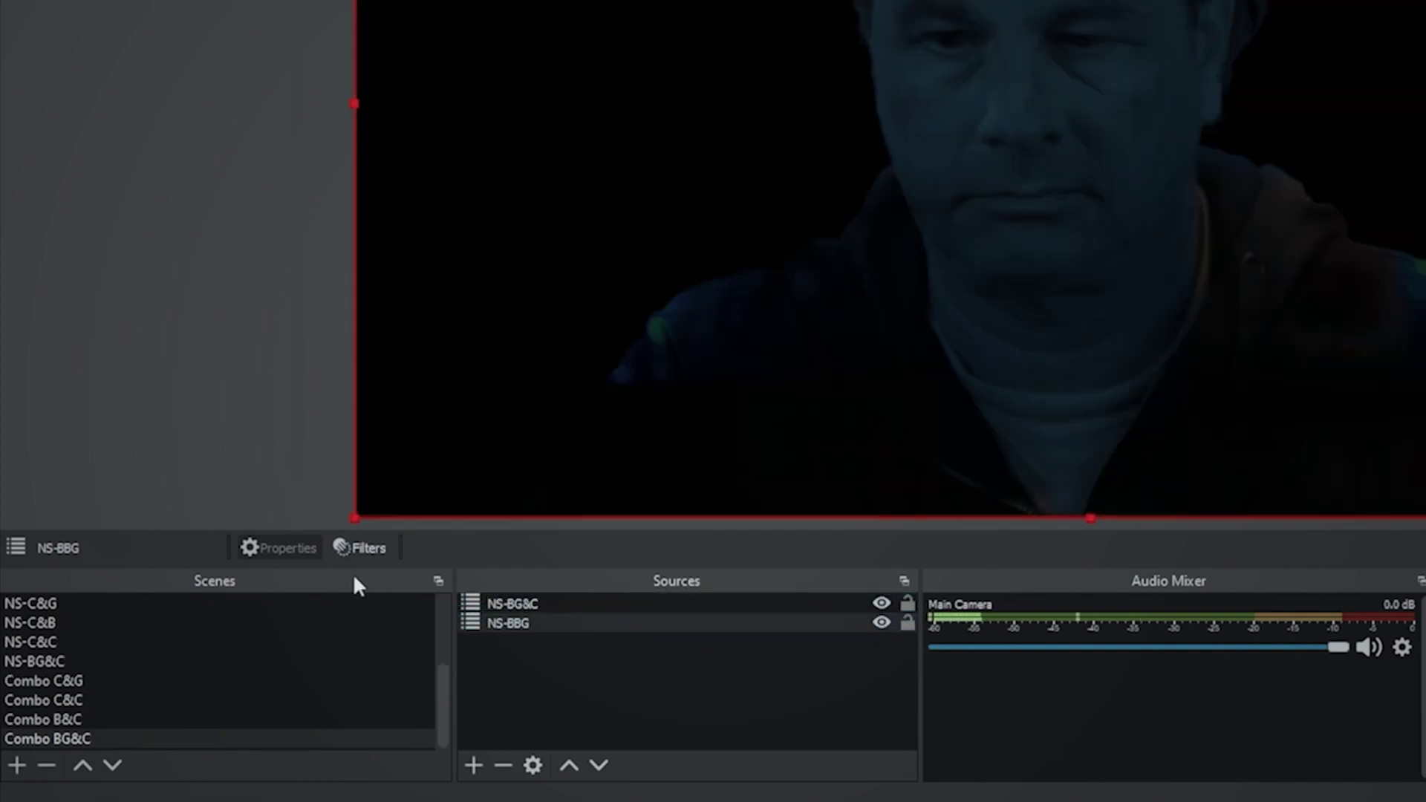
# Dock the Scenes panel along the left side and narrow it
pyautogui.moveTo(354, 573); pyautogui.dragTo(344, 0)
pyautogui.moveTo(227, 185); pyautogui.dragTo(52, 195)
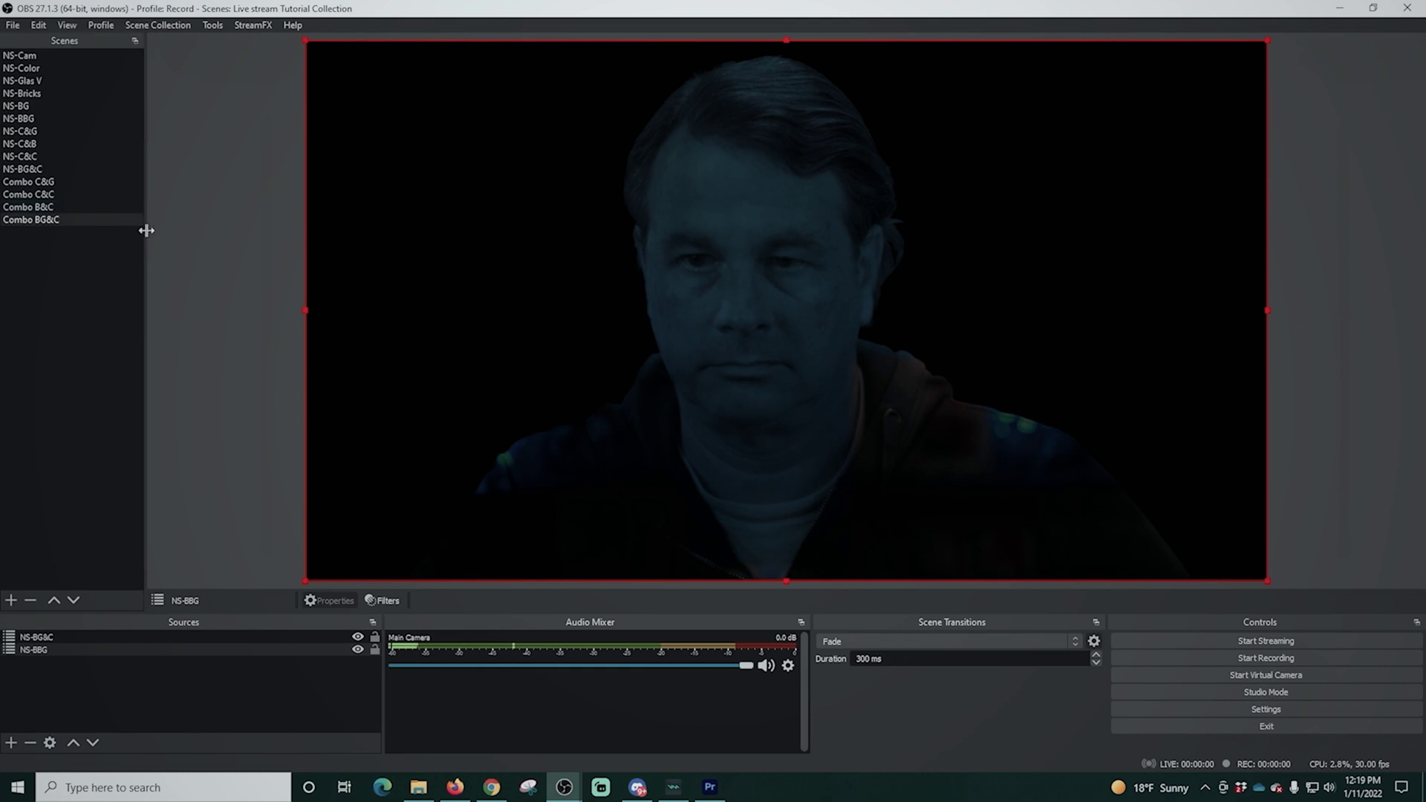
pyautogui.moveTo(146, 231)
pyautogui.mouseDown()
pyautogui.moveTo(190, 232)
pyautogui.moveTo(121, 223)
pyautogui.mouseUp()
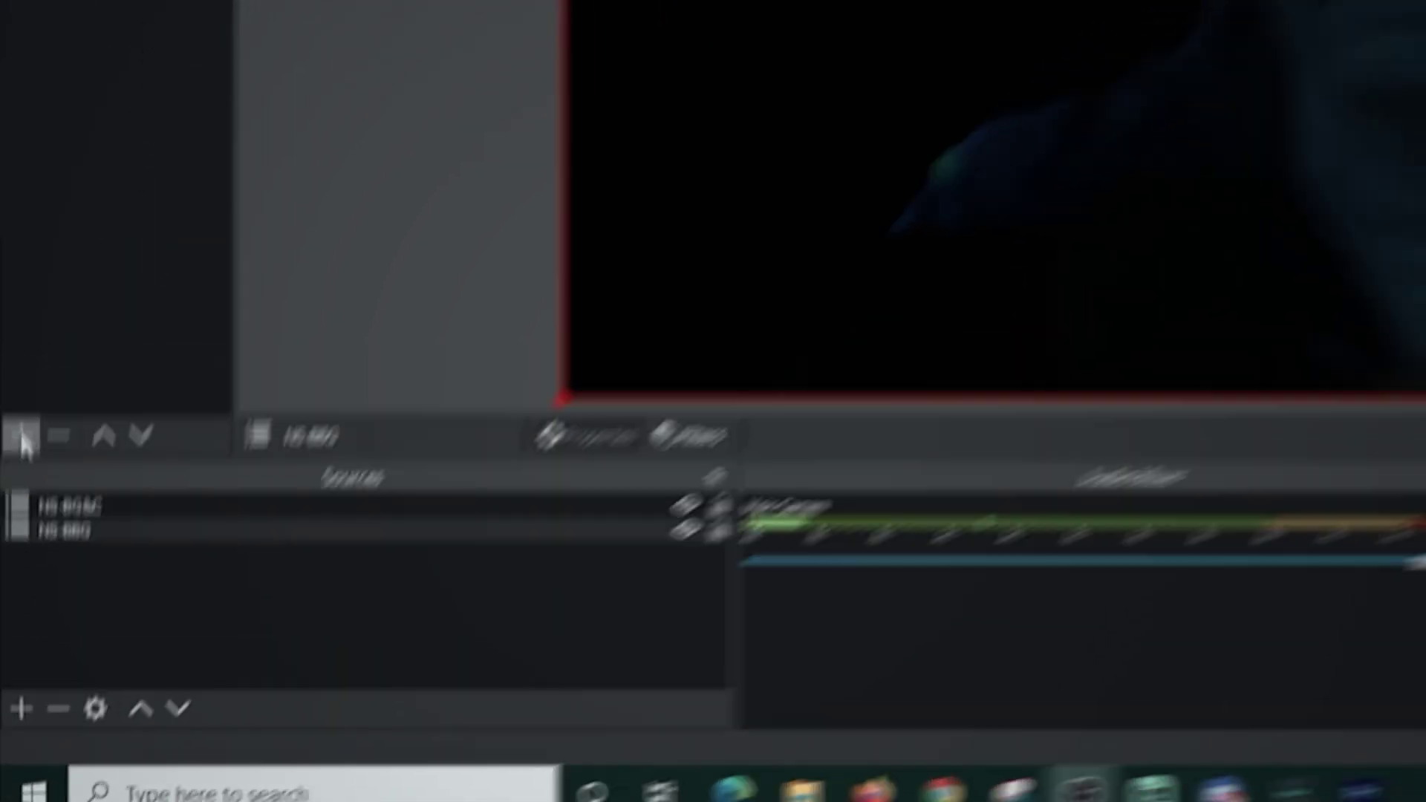
# Make a scene called Final with Combo B&C resized into the canvas's bottom-left quarter
pyautogui.click(24, 368)
pyautogui.write('F')
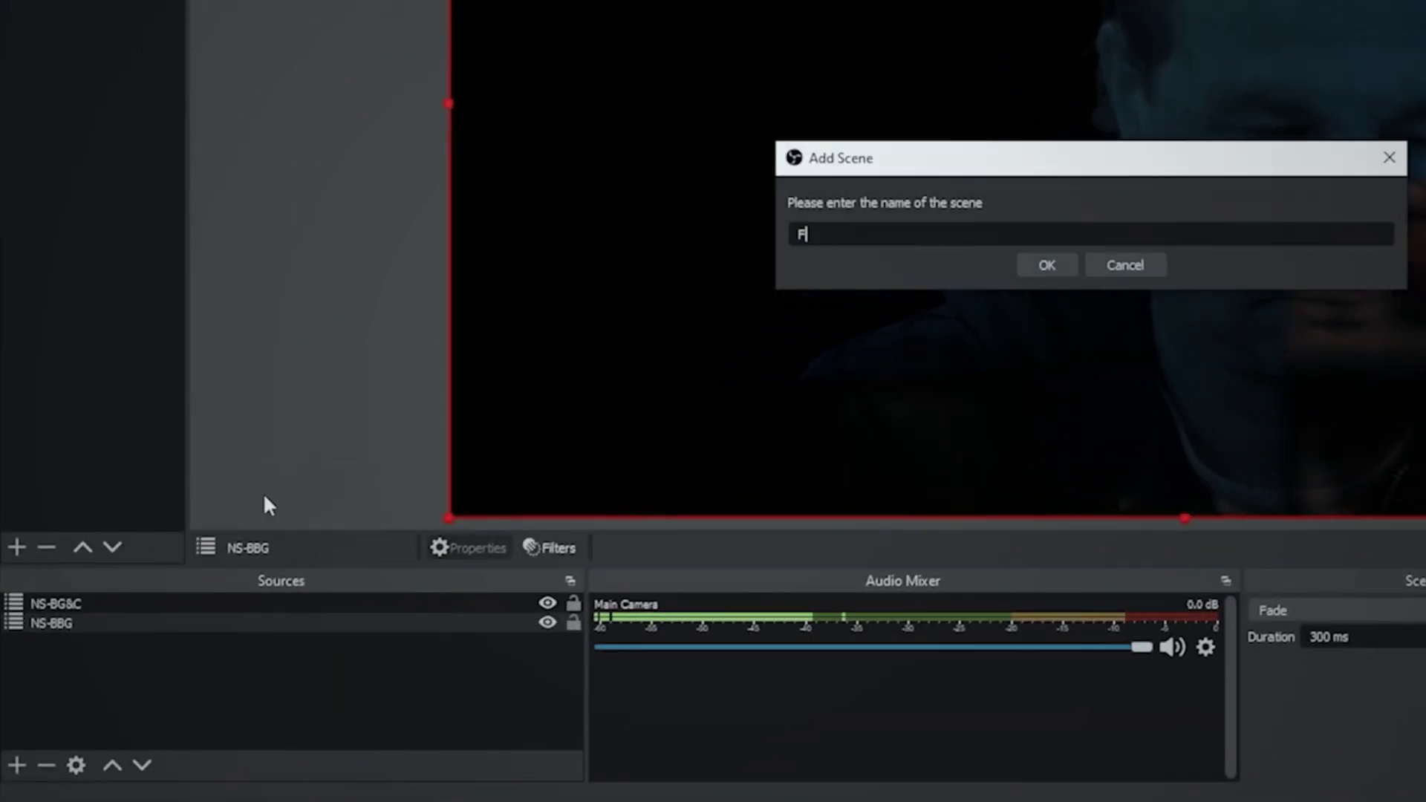
pyautogui.write('inal')
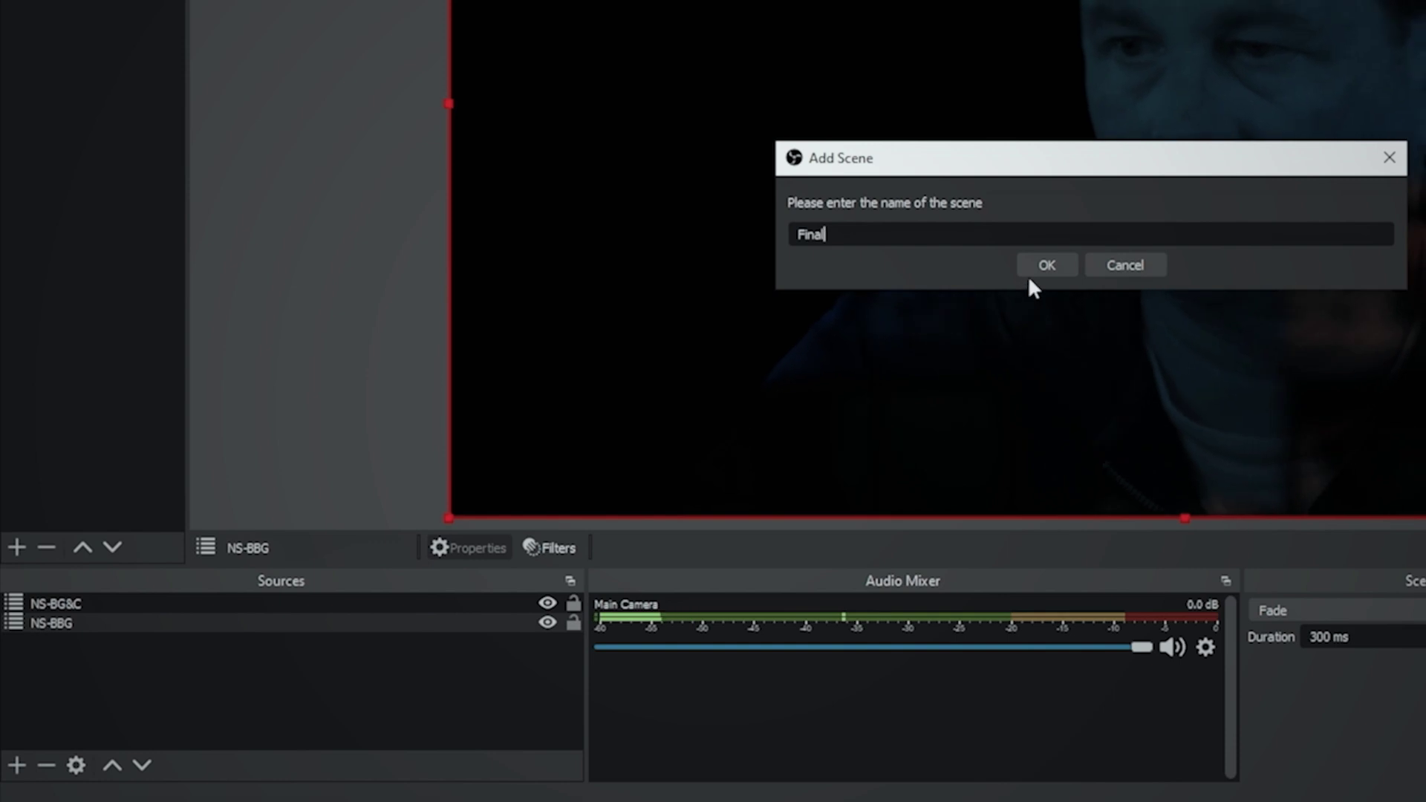
pyautogui.click(1040, 266)
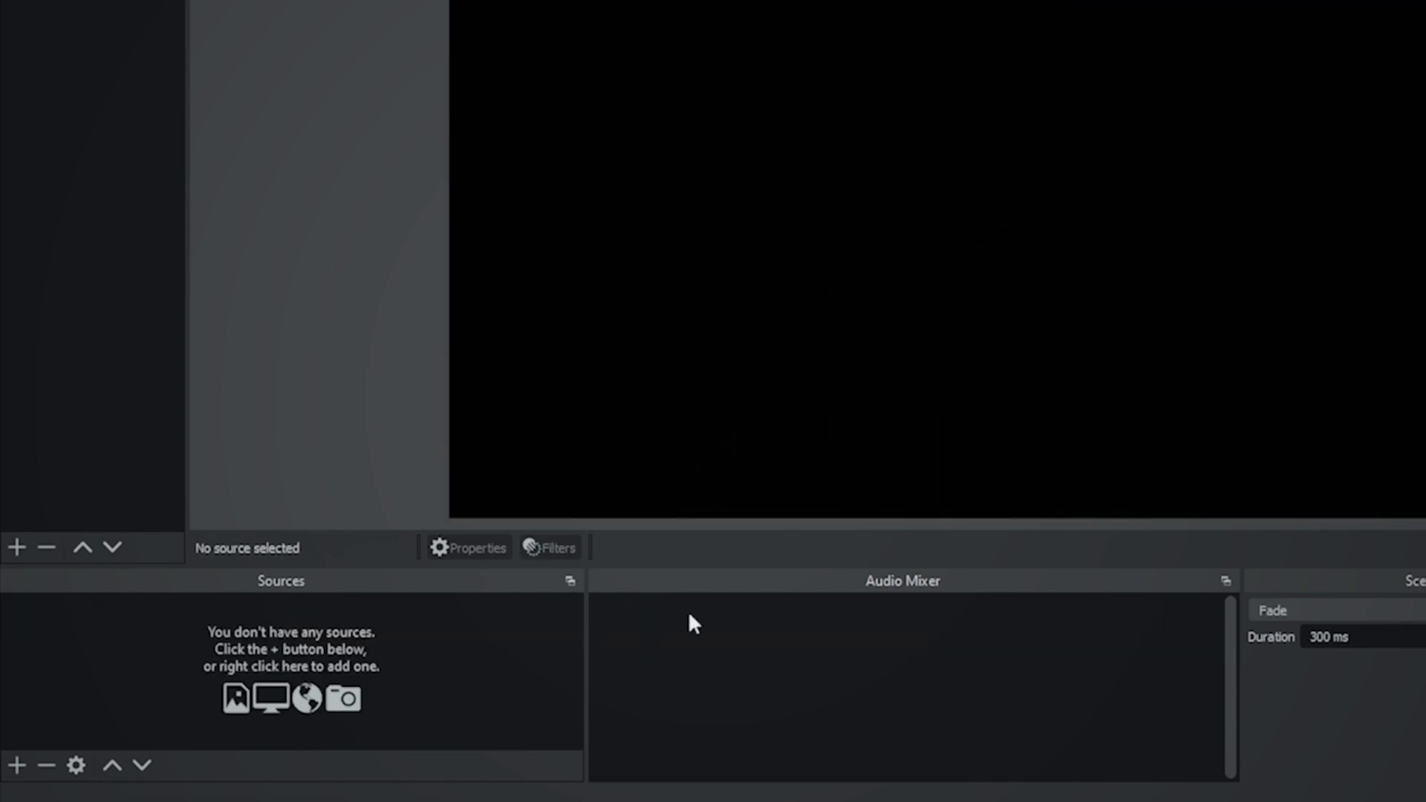
pyautogui.click(18, 766)
pyautogui.click(95, 549)
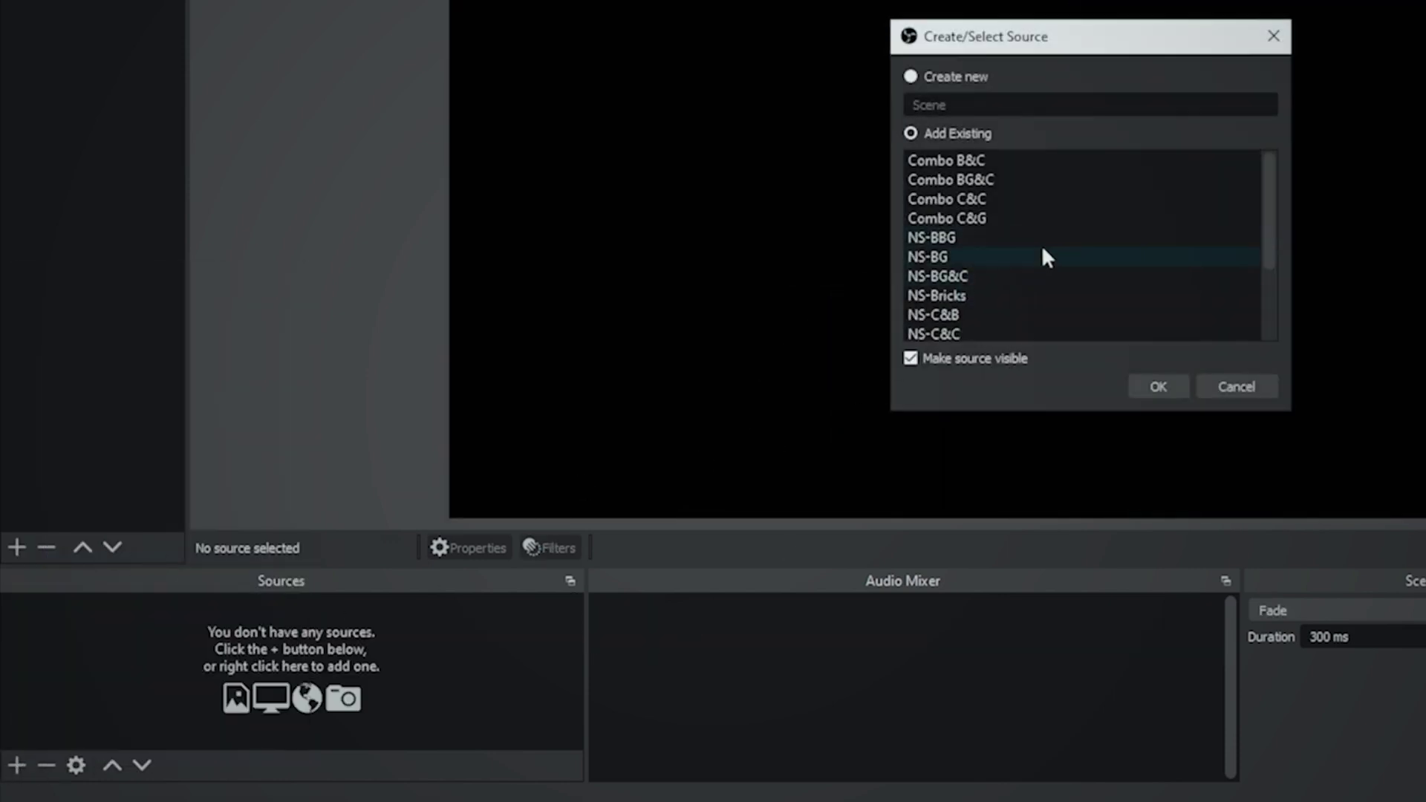
pyautogui.click(1011, 160)
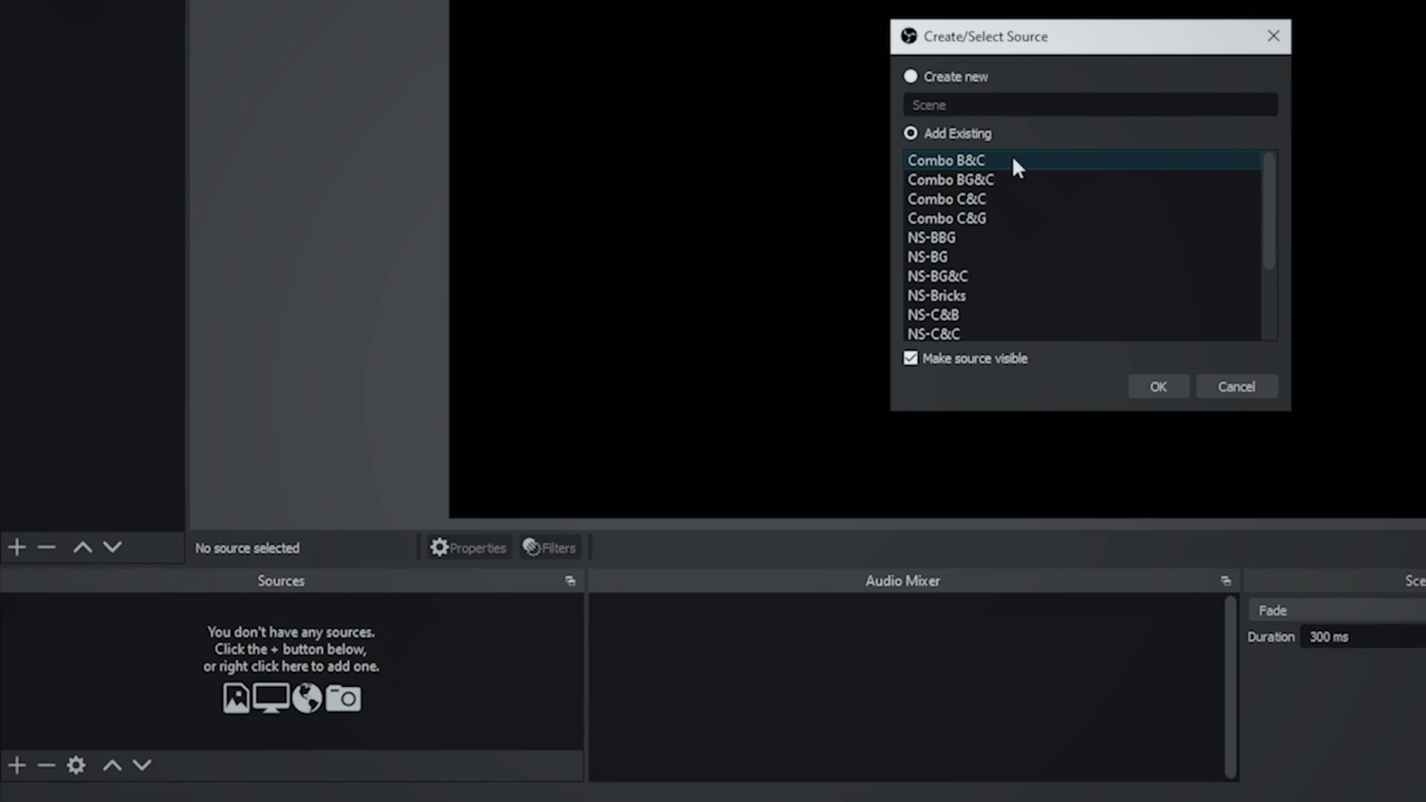
pyautogui.click(1156, 382)
pyautogui.moveTo(1256, 42); pyautogui.dragTo(736, 363)
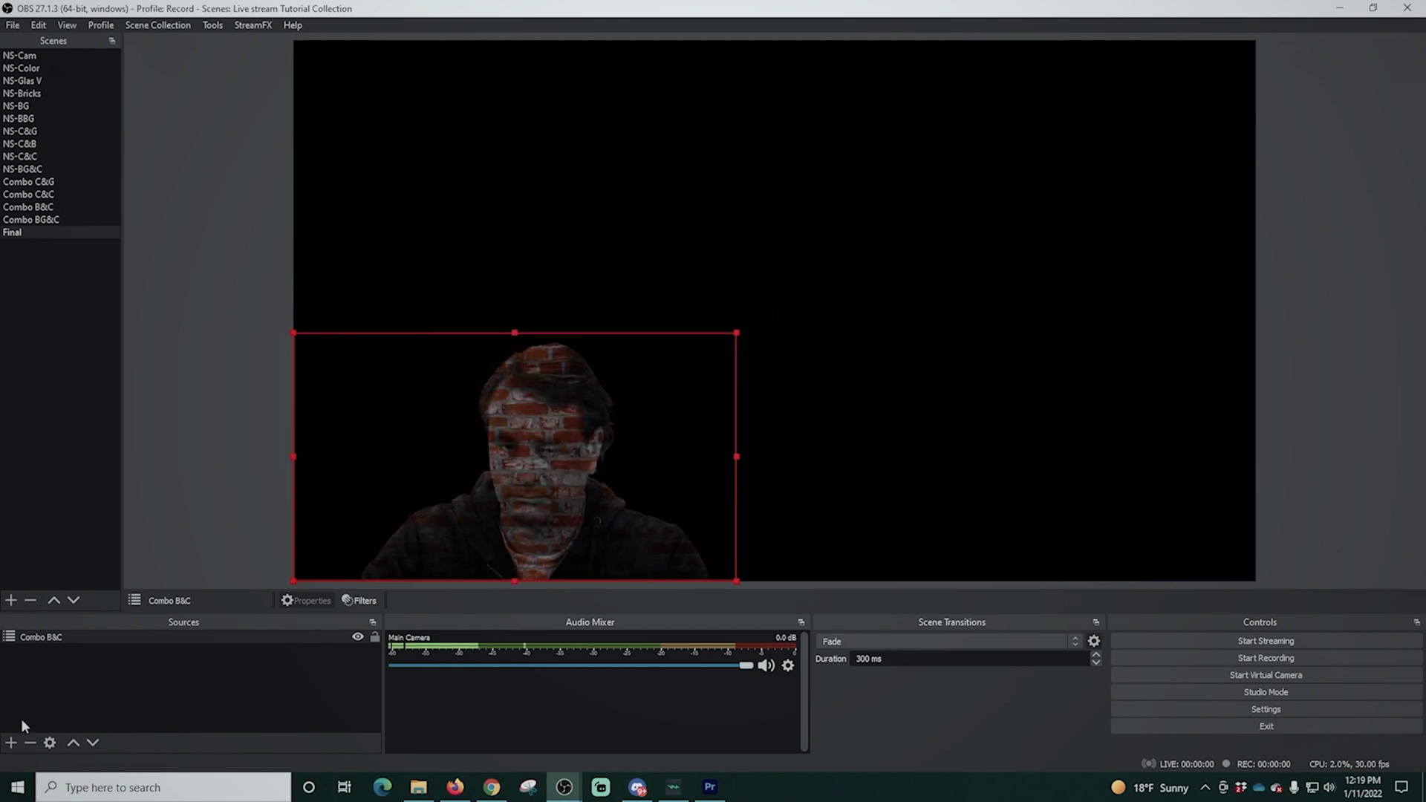
# Add the existing scene Combo BG&C to Final and shrink it into the bottom-right quarter
pyautogui.click(10, 743)
pyautogui.click(78, 603)
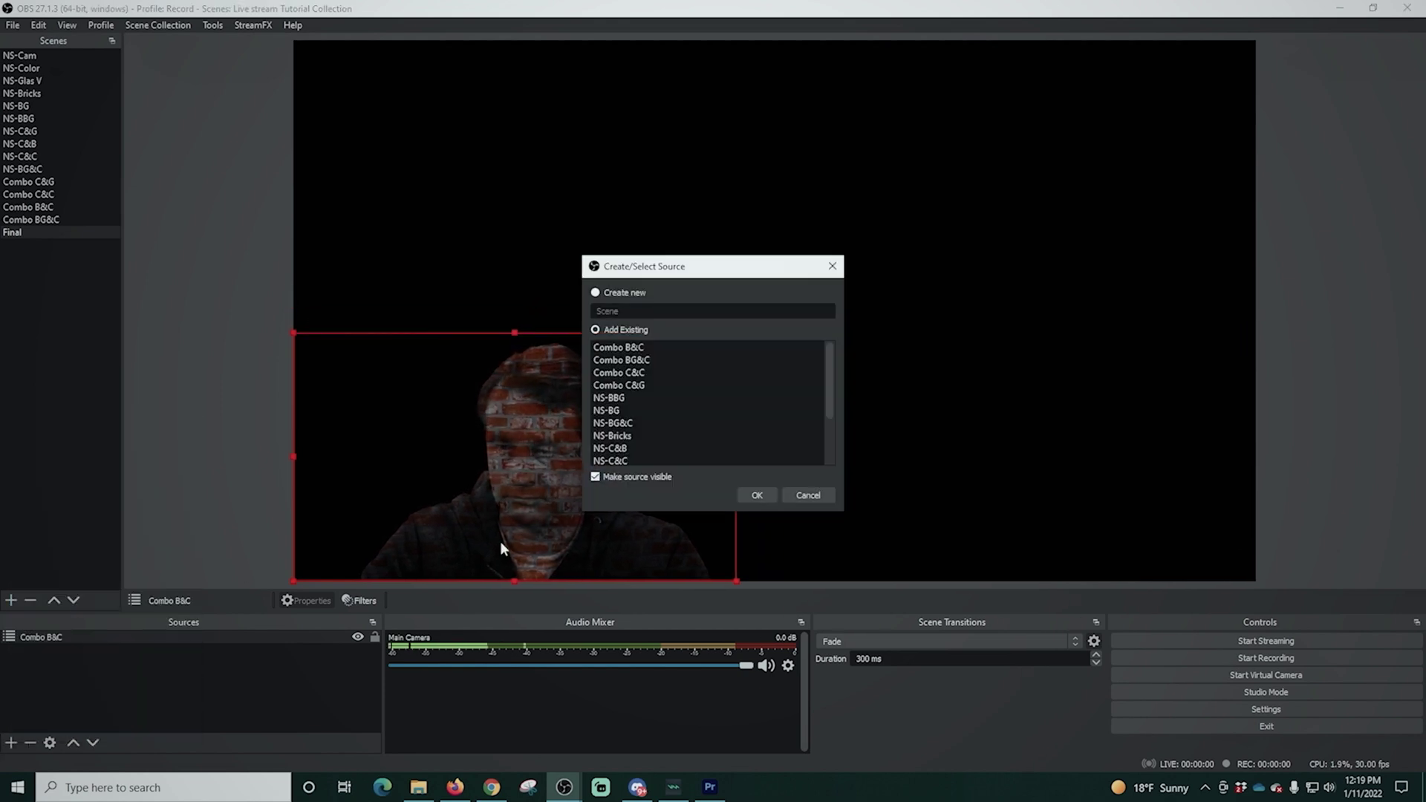
pyautogui.click(655, 359)
pyautogui.click(756, 495)
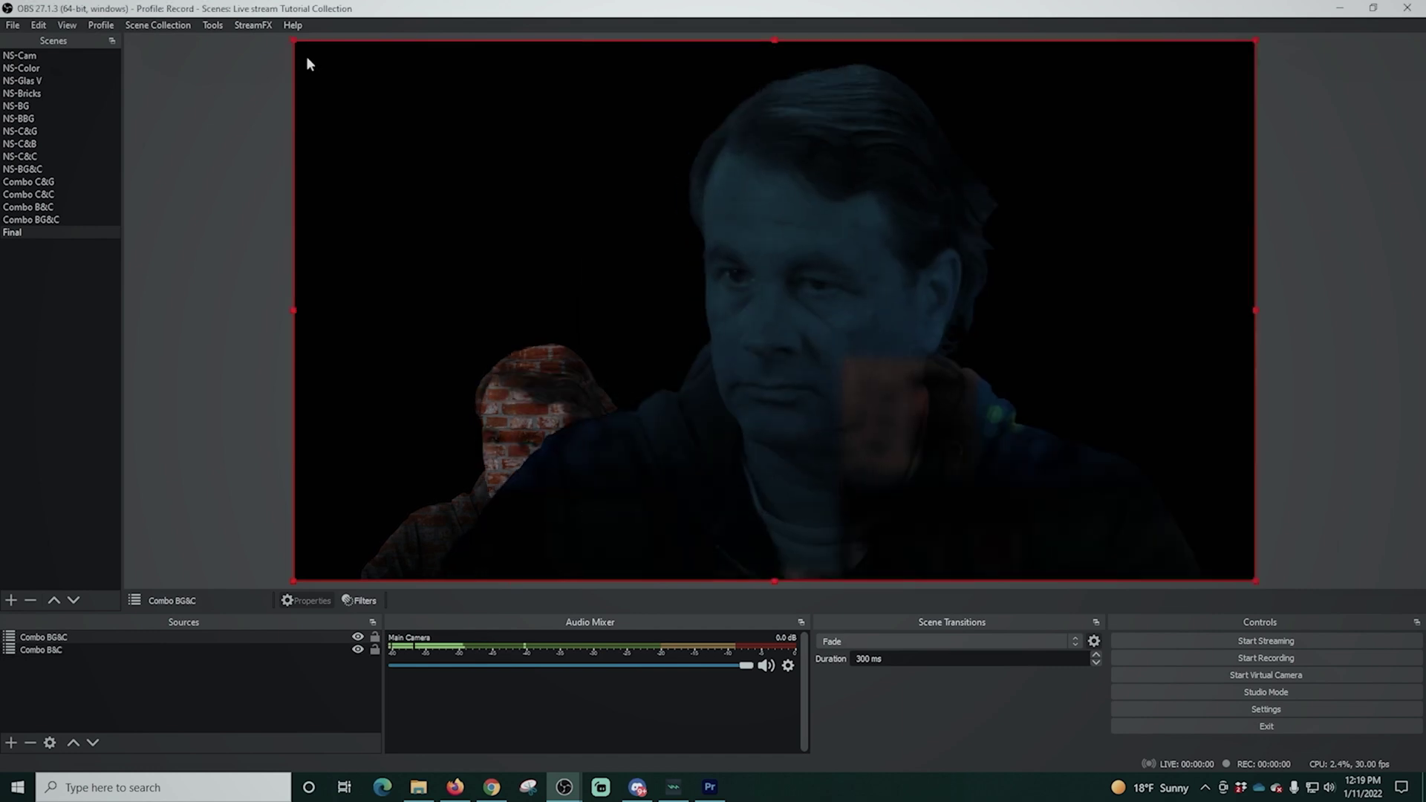
pyautogui.moveTo(304, 54); pyautogui.dragTo(729, 422)
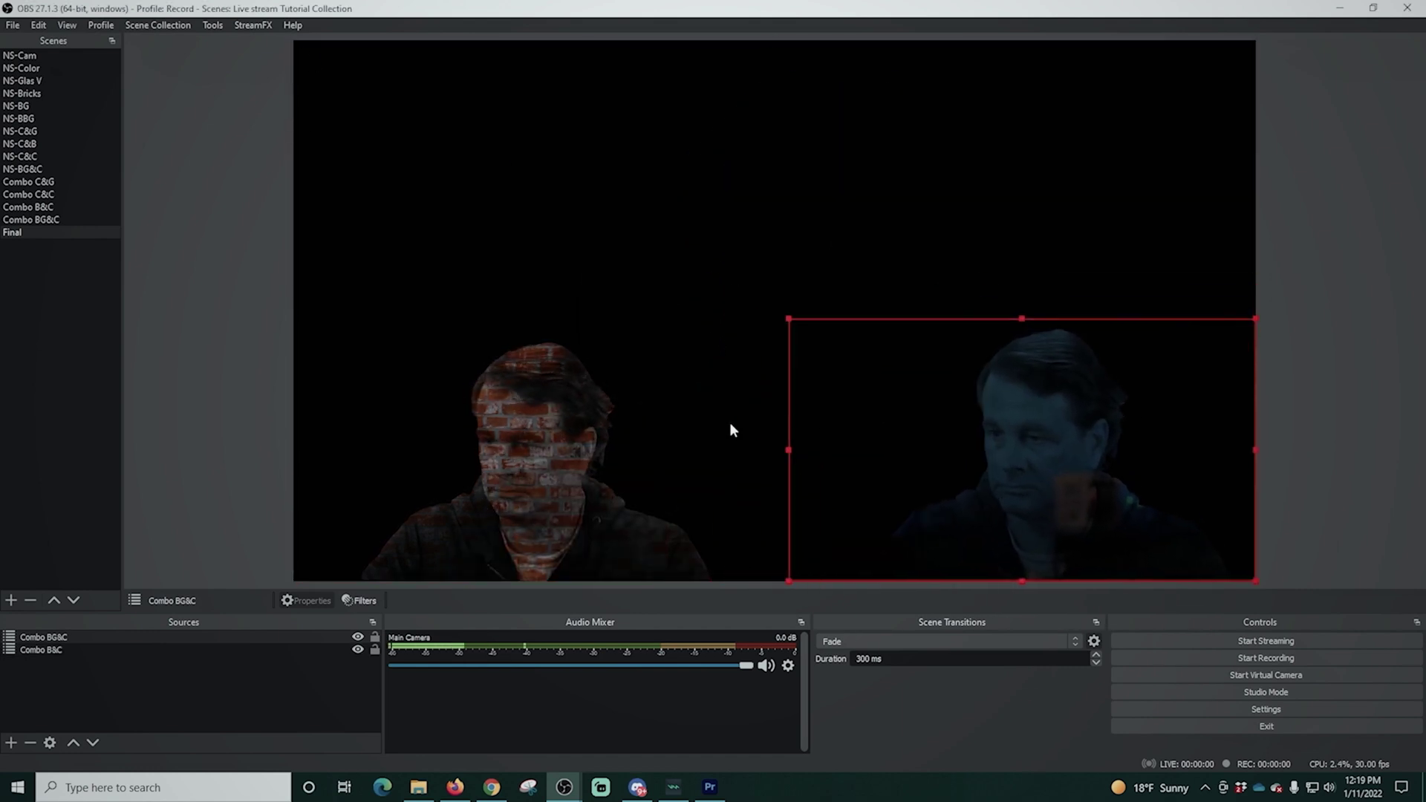
# Add Combo C&C to Final and resize it into the top-left quarter
pyautogui.click(11, 743)
pyautogui.click(65, 603)
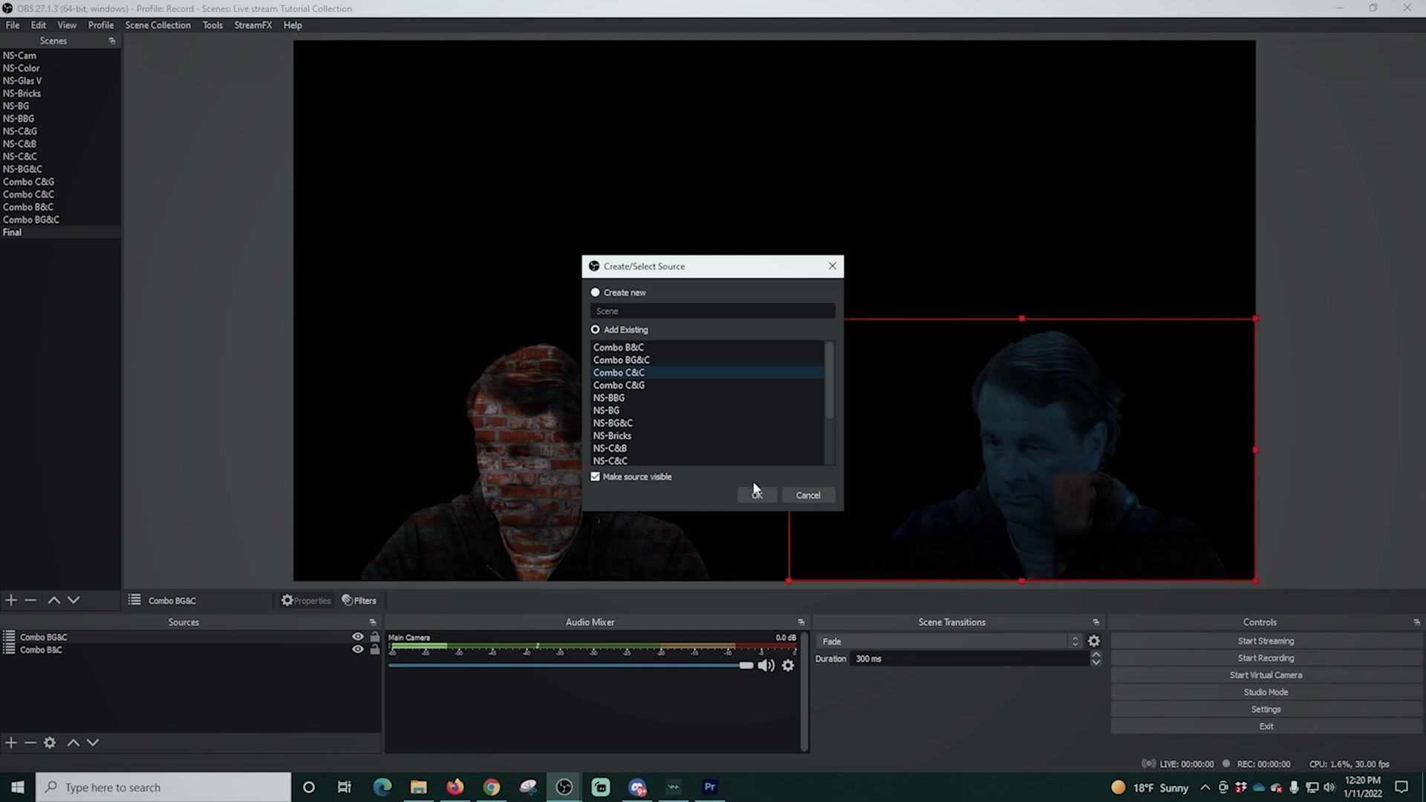
pyautogui.click(756, 494)
pyautogui.moveTo(1256, 581); pyautogui.dragTo(638, 282)
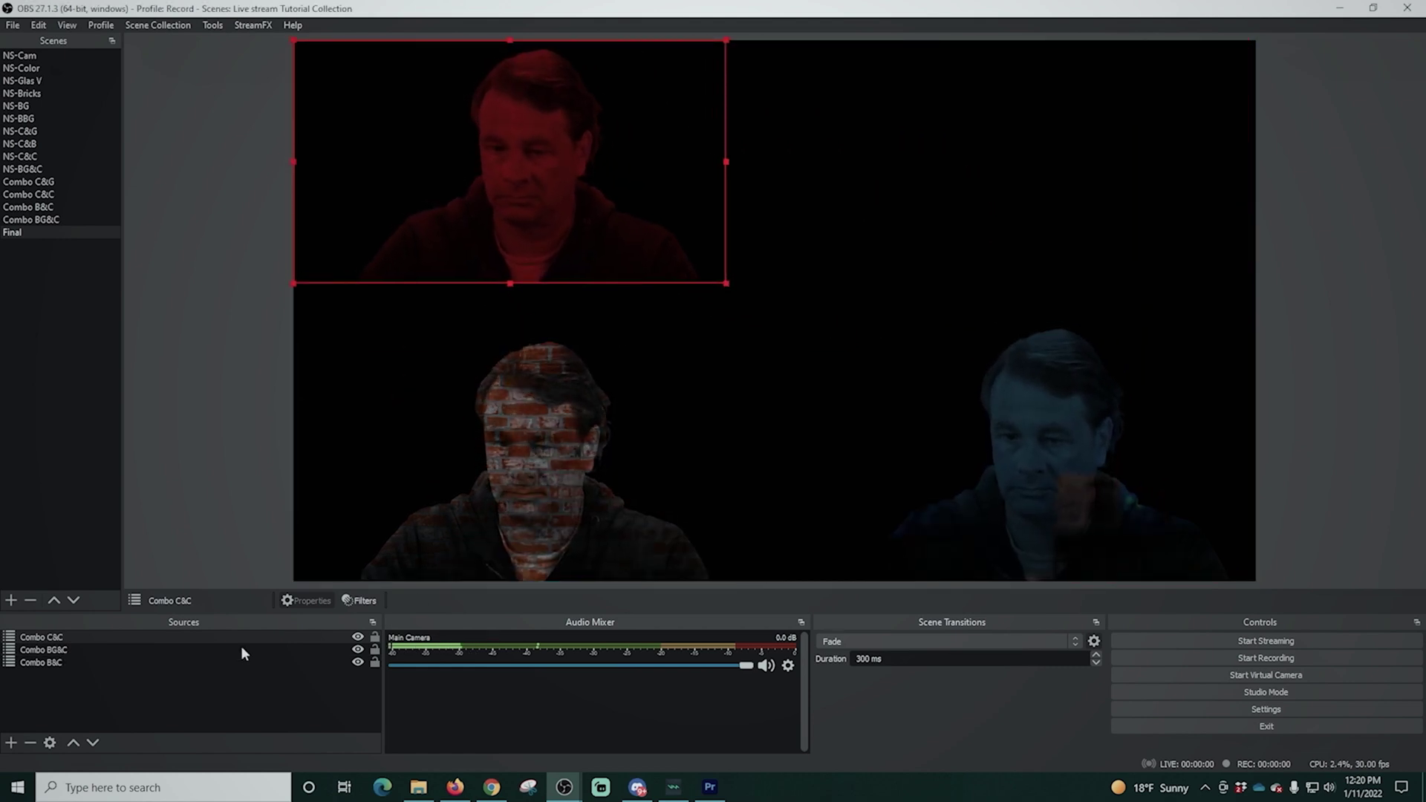
# Add Combo C&G to Final and resize it into the top-right quarter
pyautogui.click(11, 743)
pyautogui.click(77, 603)
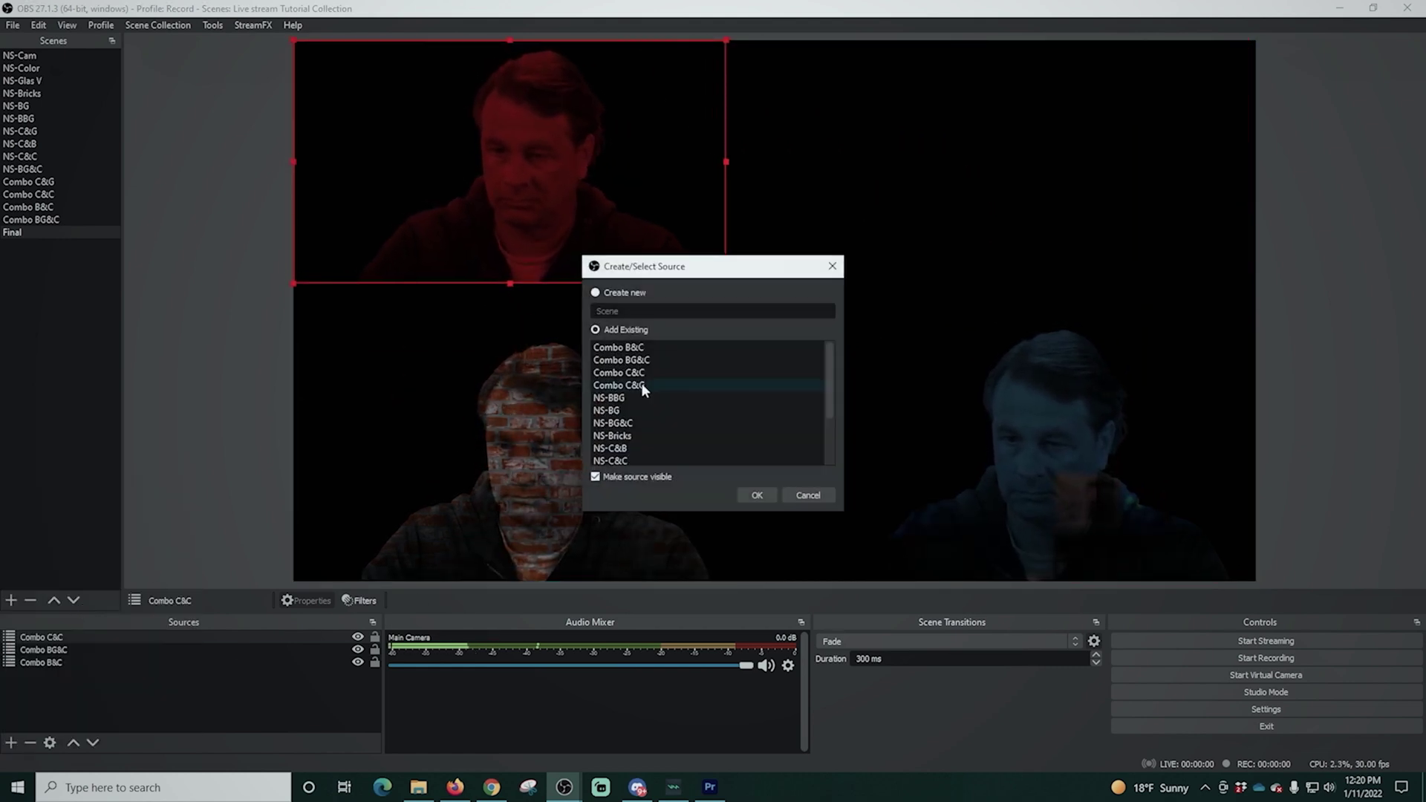
pyautogui.click(647, 385)
pyautogui.click(756, 495)
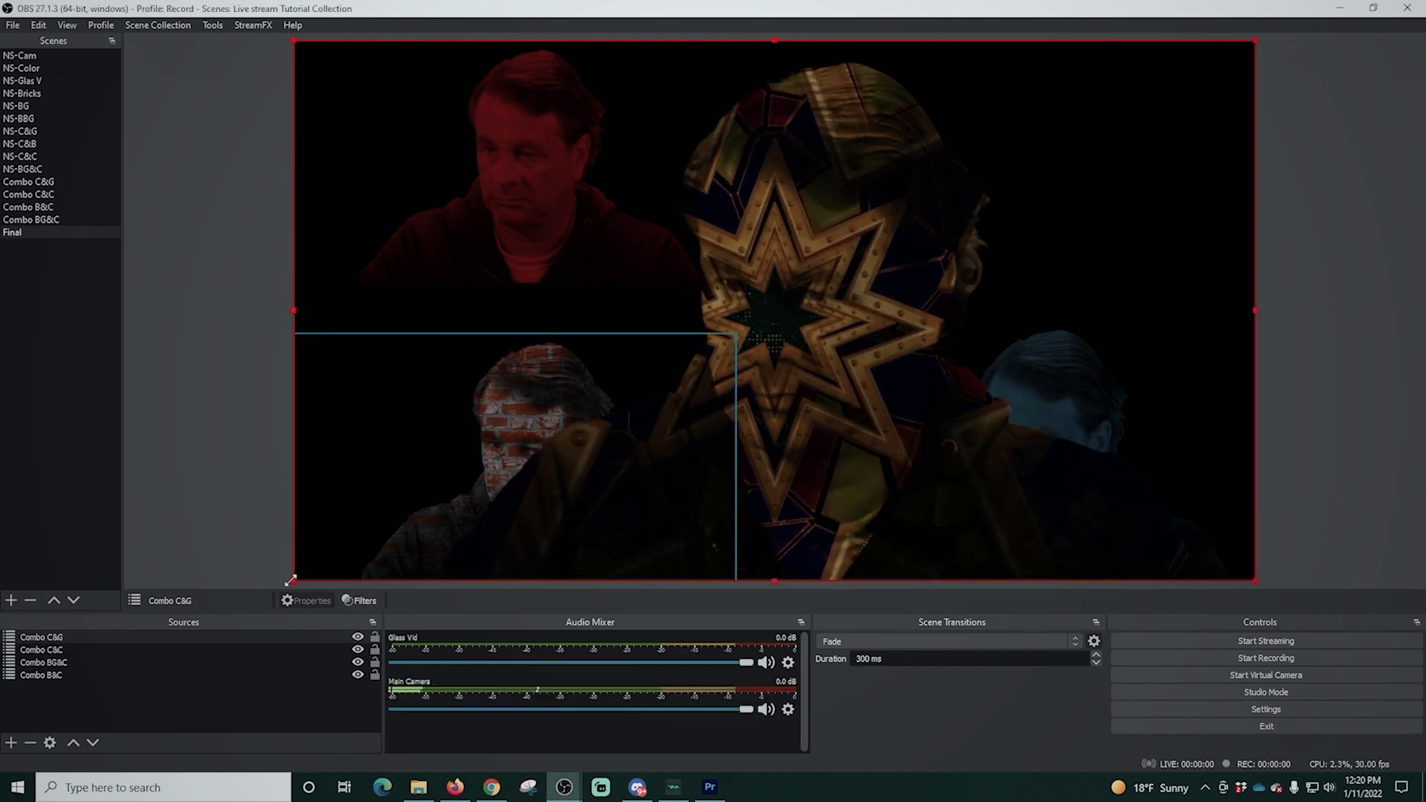
pyautogui.moveTo(309, 576); pyautogui.dragTo(937, 287)
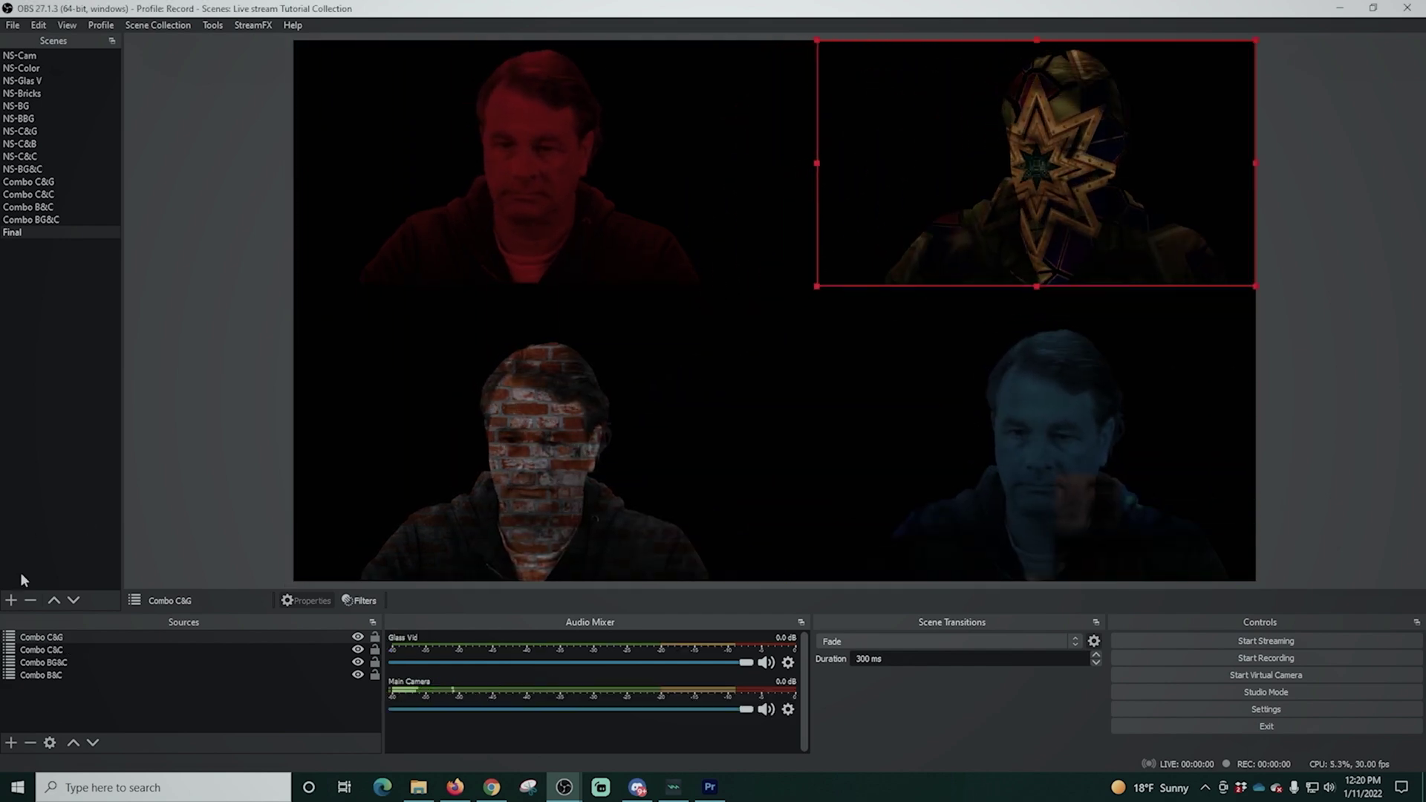
# Create a new scene named 'BBB&C' and add the existing scene Combo B&C to it
pyautogui.click(11, 601)
pyautogui.write('BBB&C')
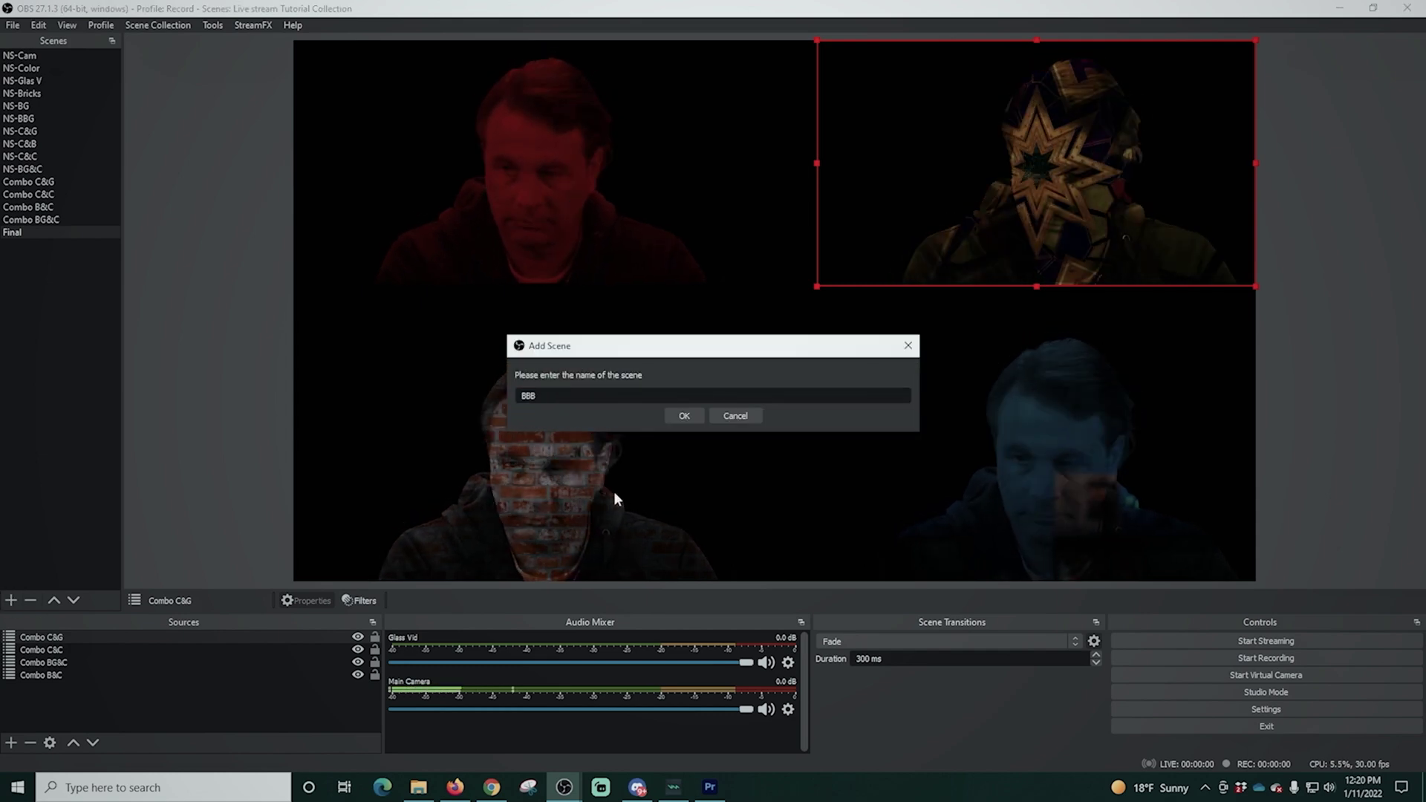
pyautogui.click(675, 416)
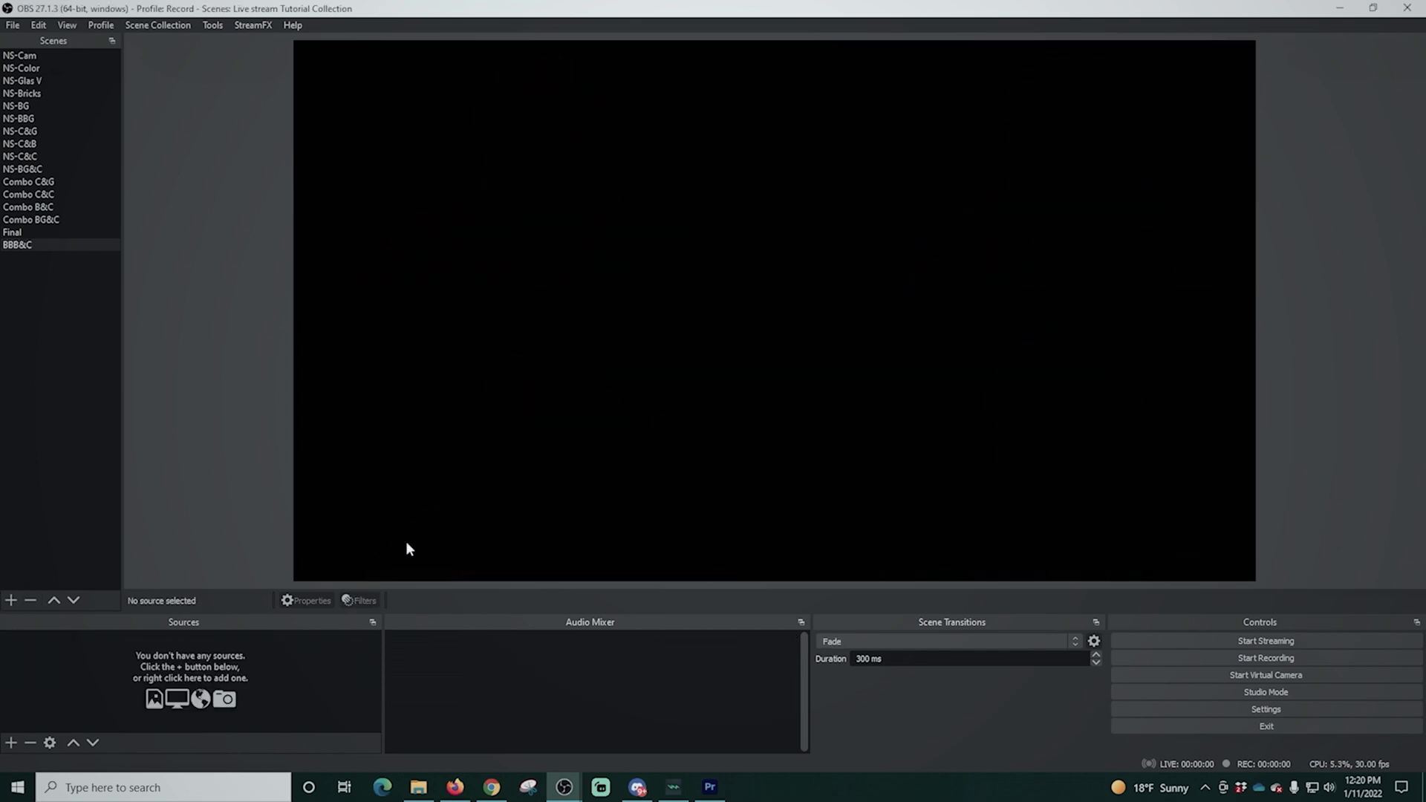
pyautogui.click(12, 743)
pyautogui.click(90, 599)
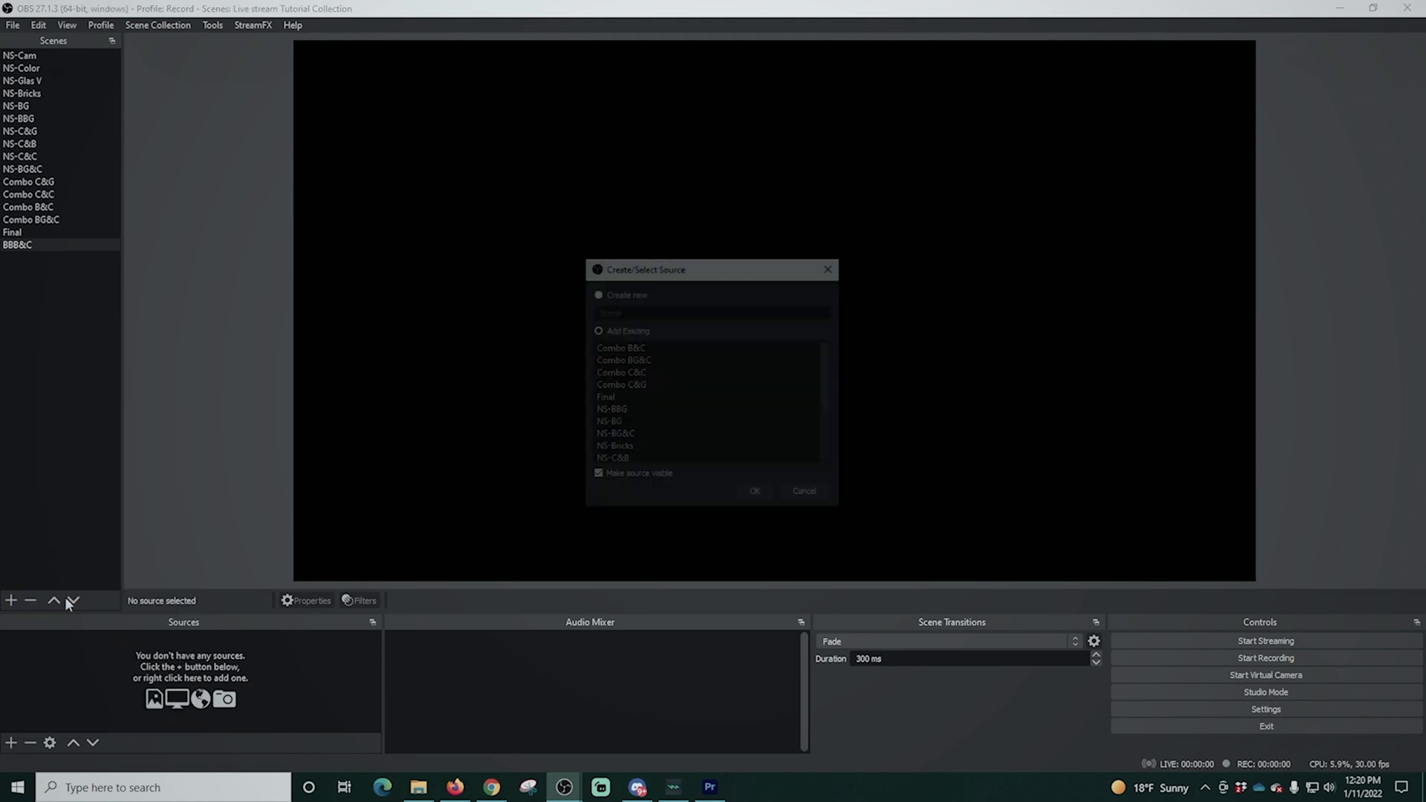
pyautogui.click(648, 347)
pyautogui.click(757, 495)
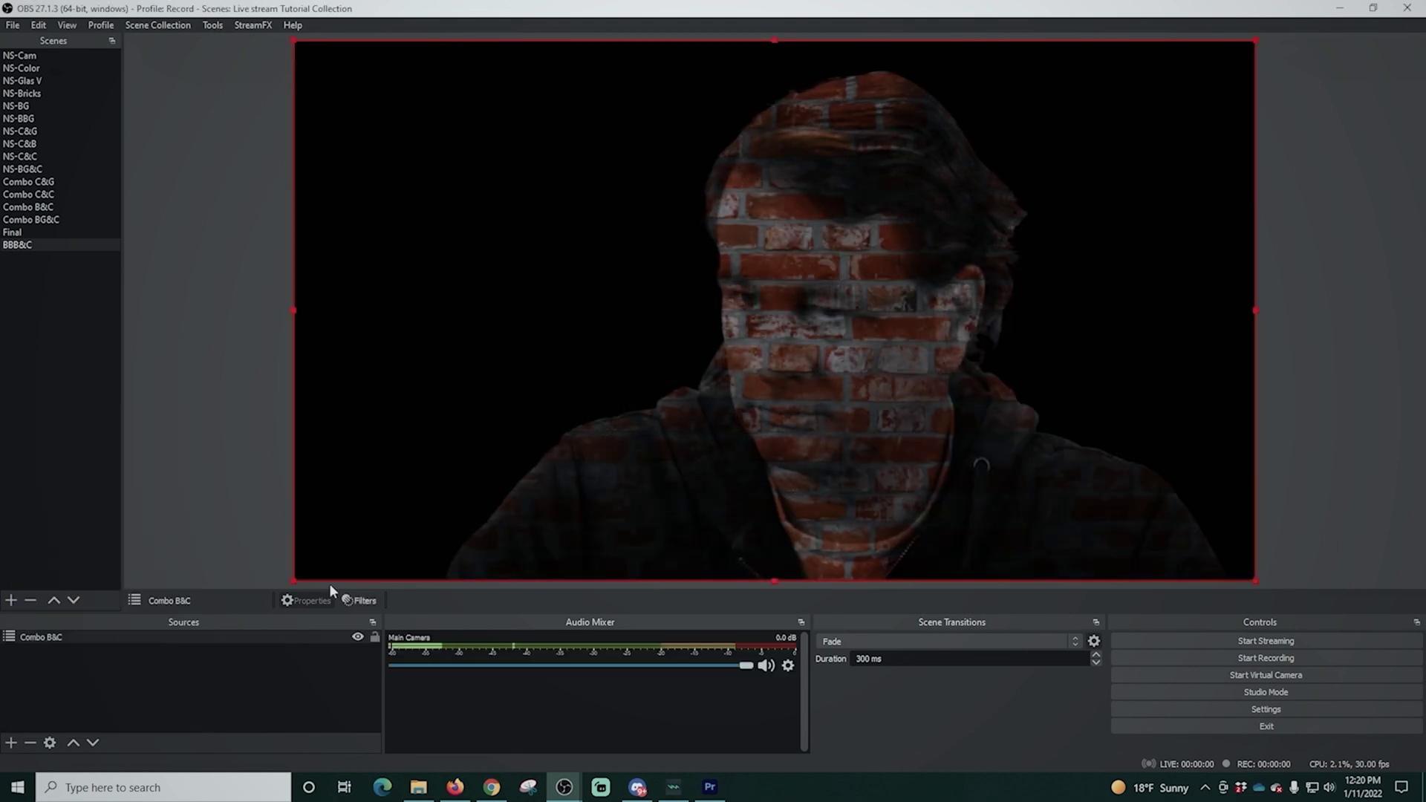
# Add NS-Bricks to BBB&C and move it beneath Combo B&C in the layer order
pyautogui.click(12, 742)
pyautogui.click(93, 687)
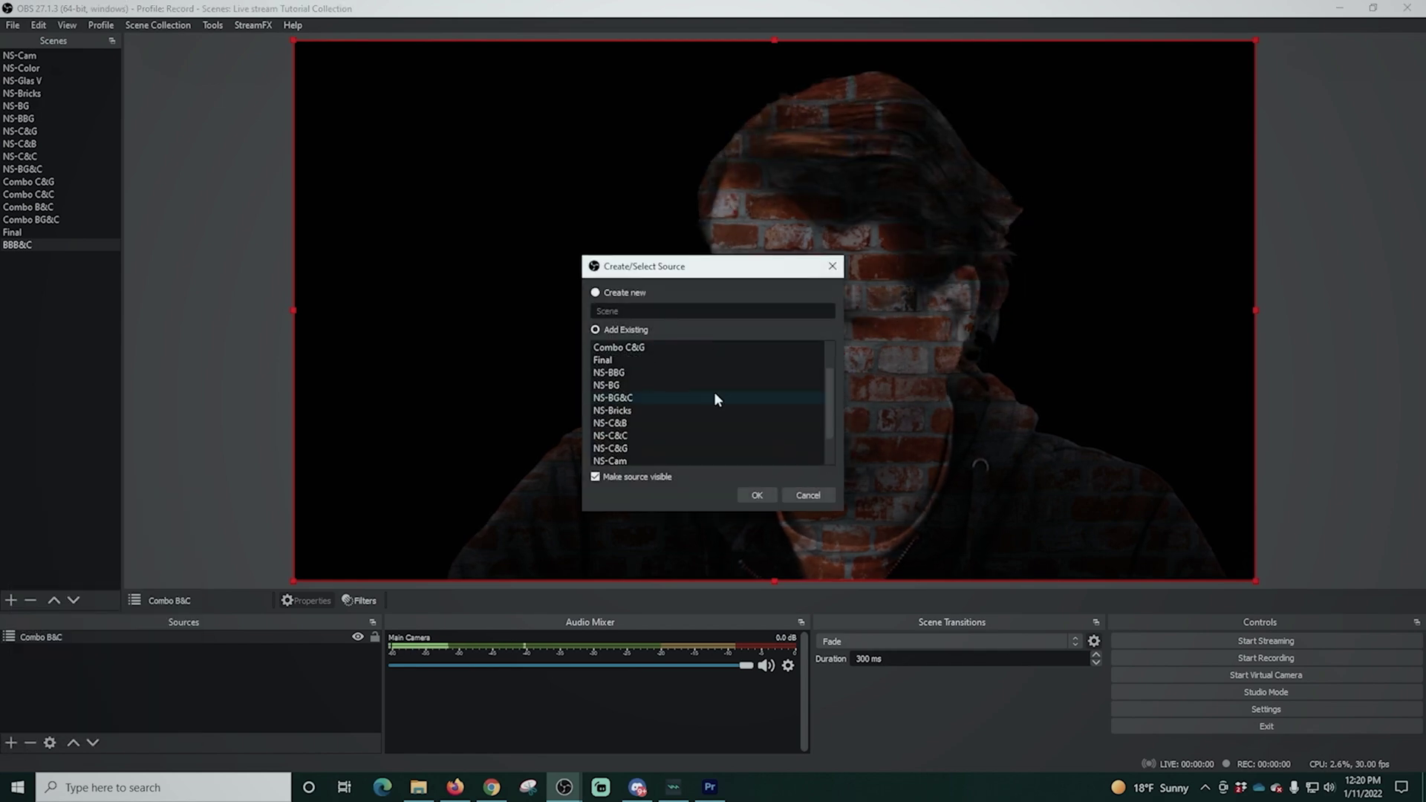
pyautogui.click(717, 410)
pyautogui.click(754, 494)
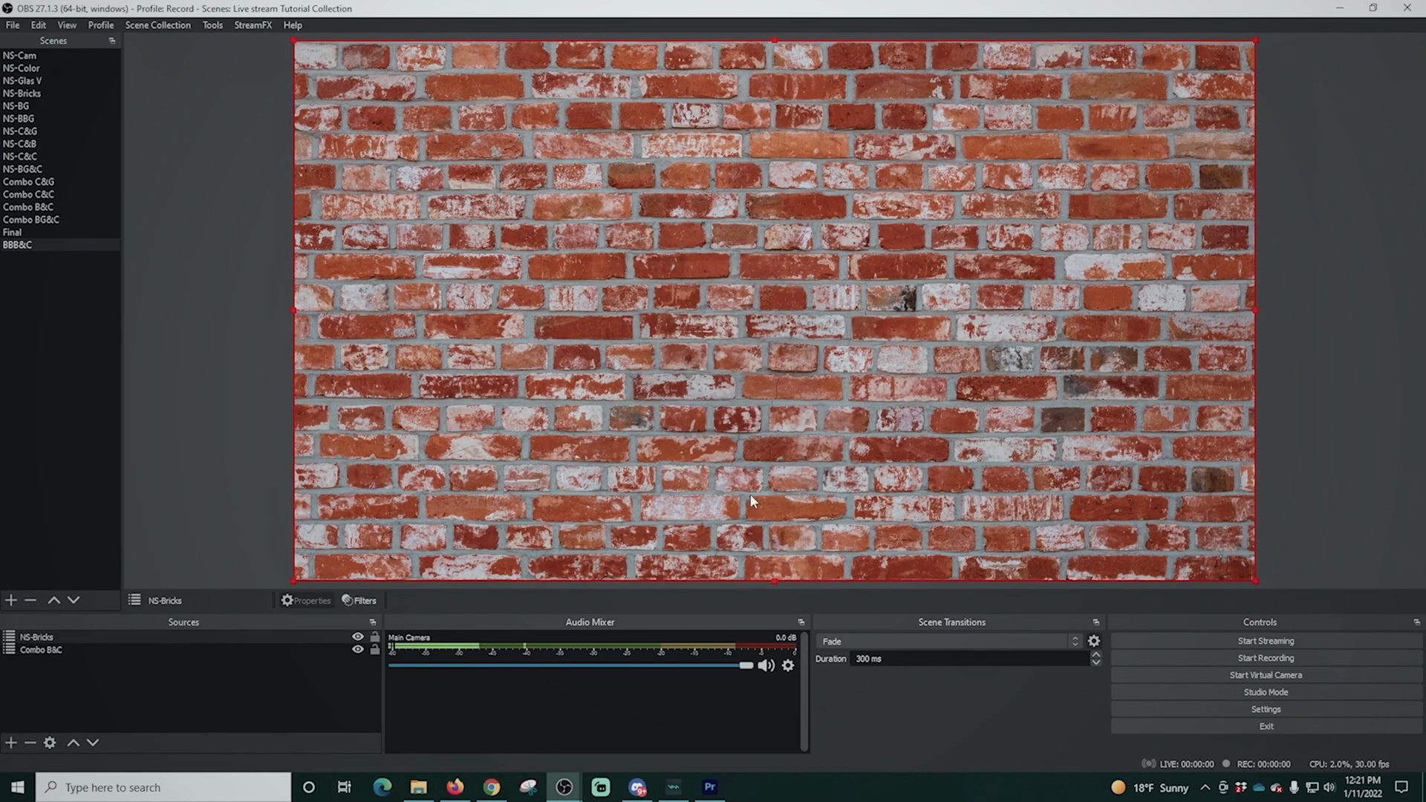
pyautogui.moveTo(165, 632); pyautogui.dragTo(165, 671)
# Back in Final, add BBB&C, shrink it to quarter size, centre it, and make it the bottom layer
pyautogui.click(13, 232)
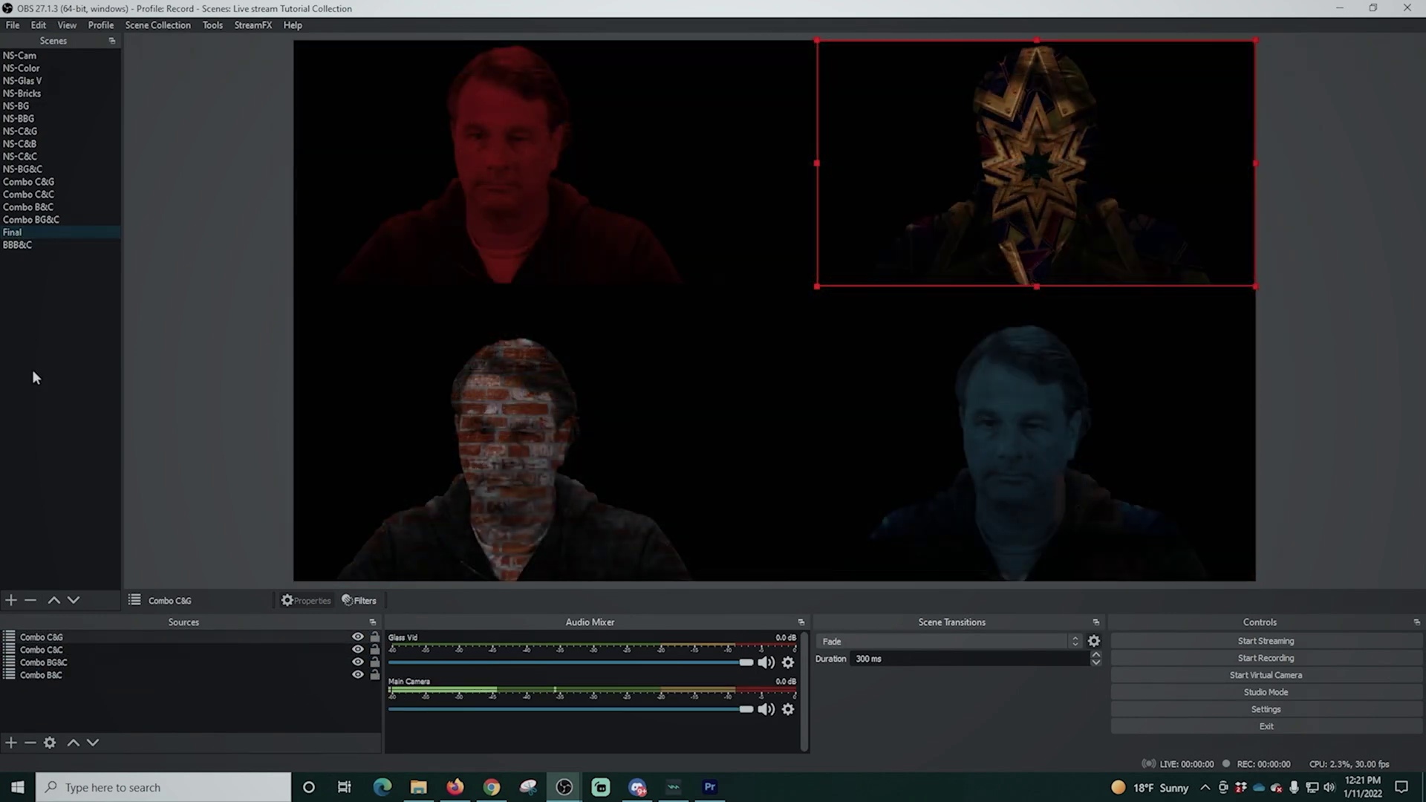
pyautogui.click(11, 743)
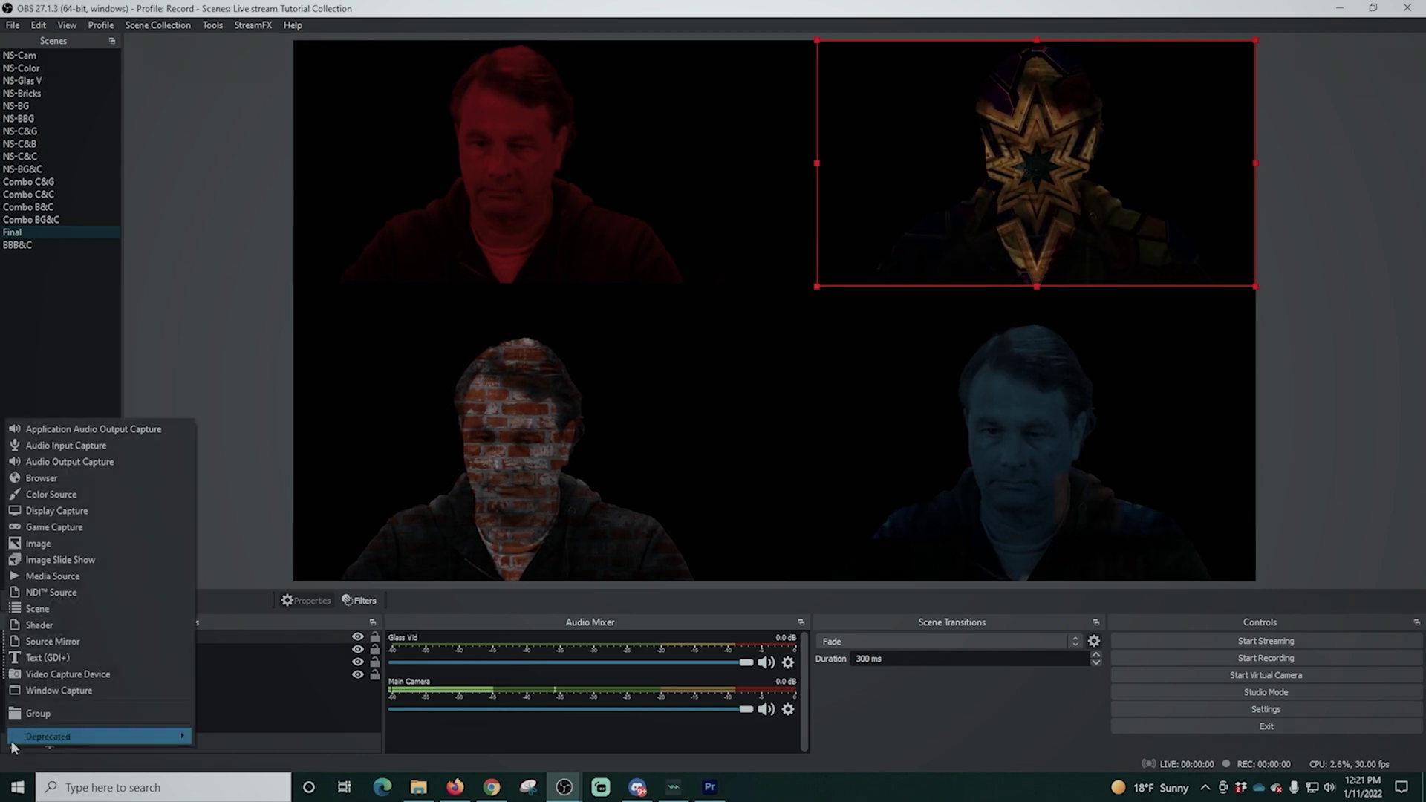
pyautogui.click(52, 609)
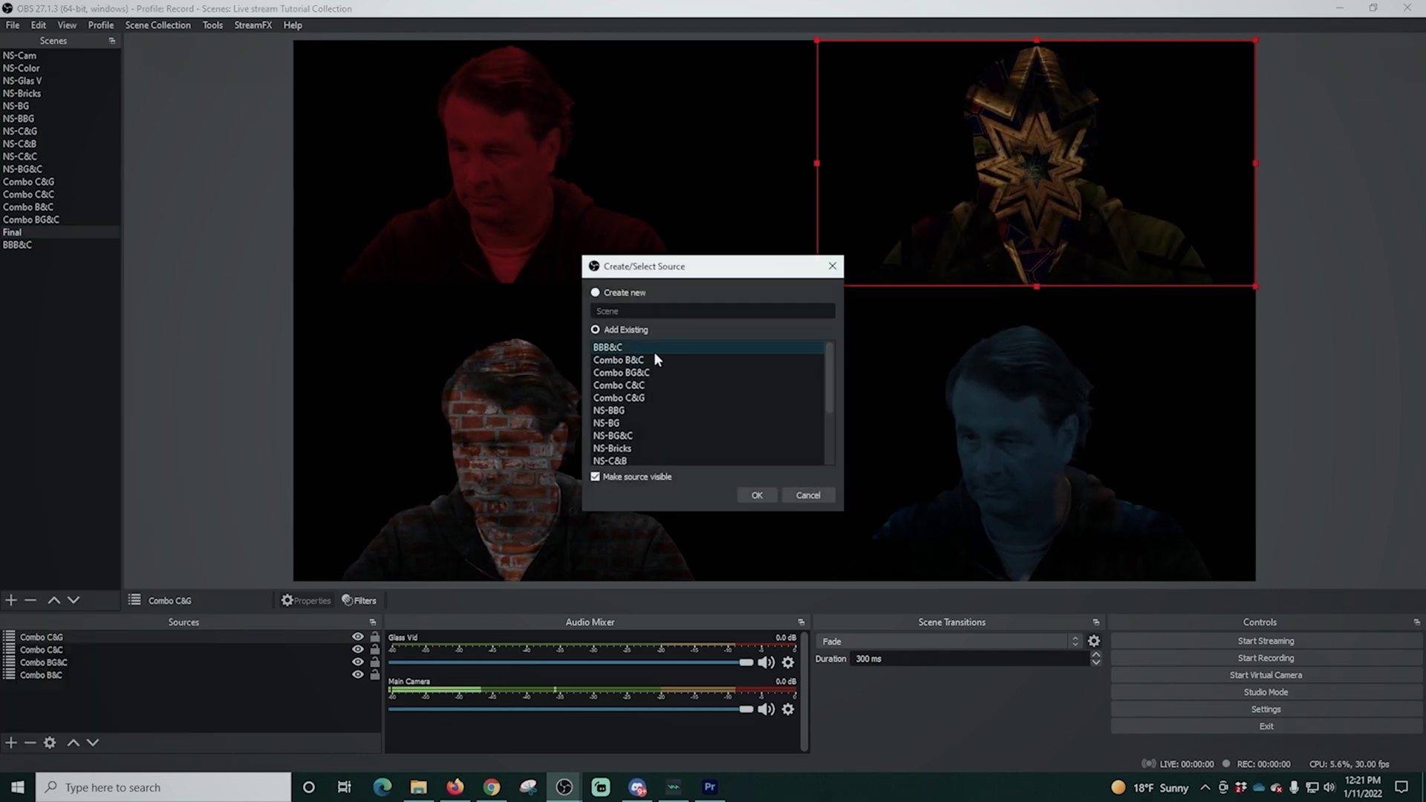
pyautogui.click(757, 496)
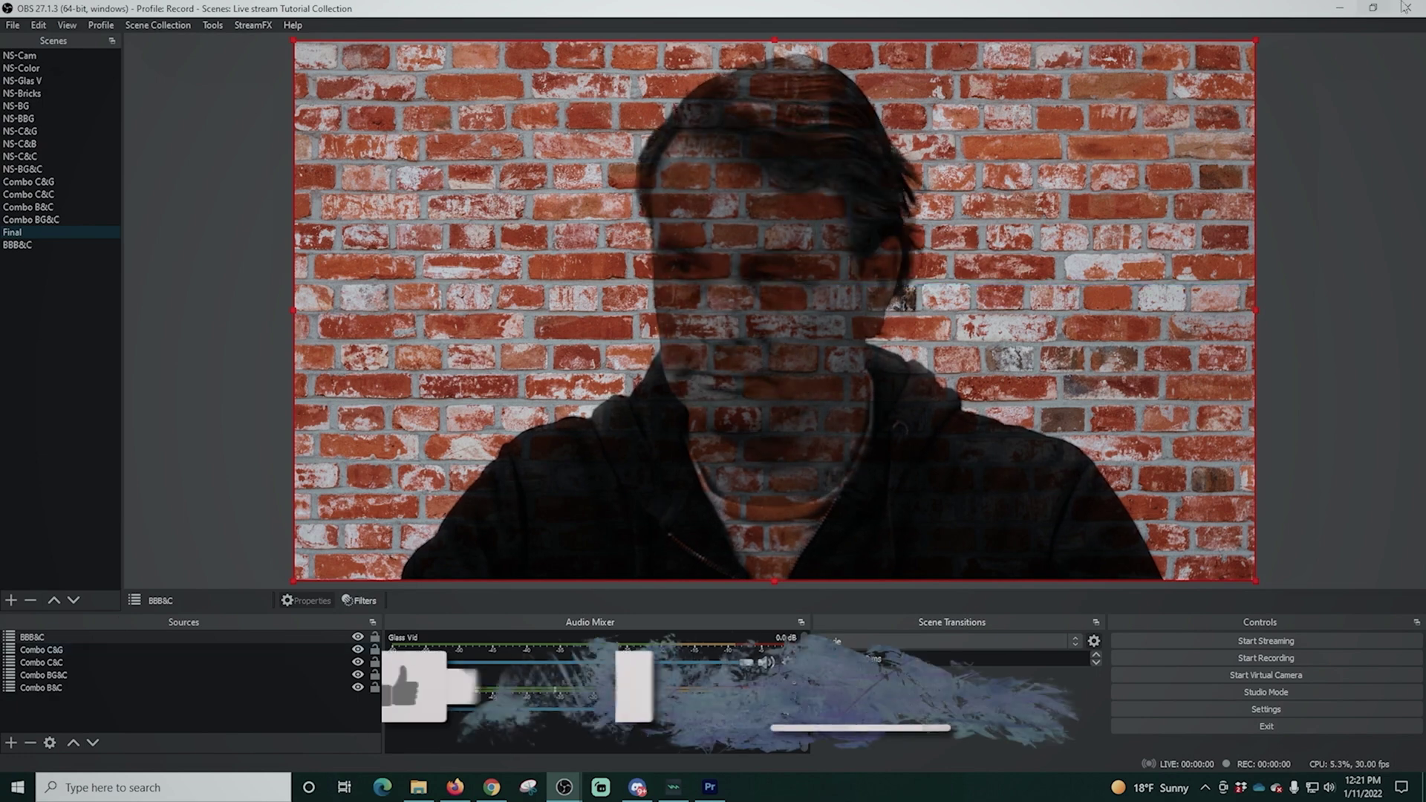
pyautogui.moveTo(1257, 39); pyautogui.dragTo(735, 446)
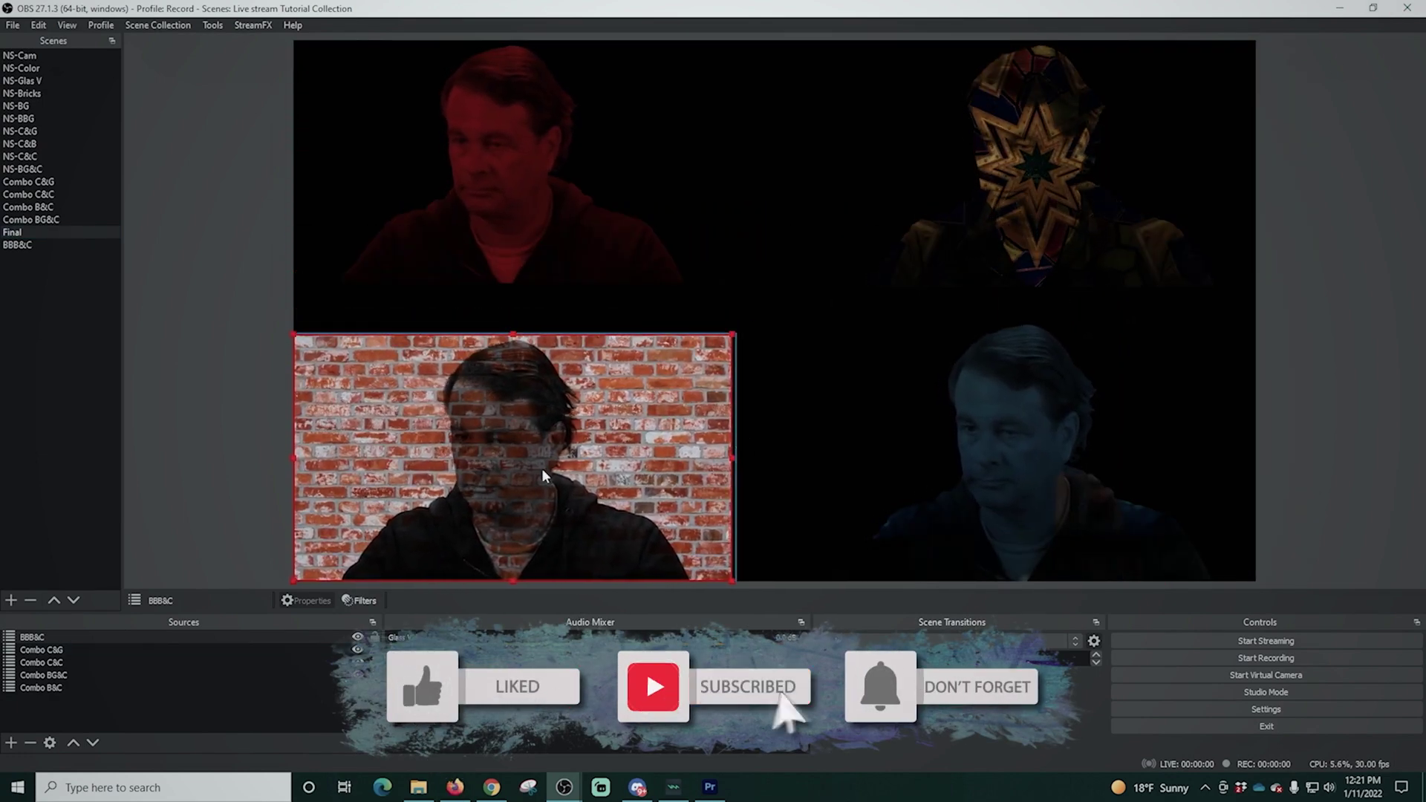
pyautogui.moveTo(545, 461); pyautogui.dragTo(780, 323)
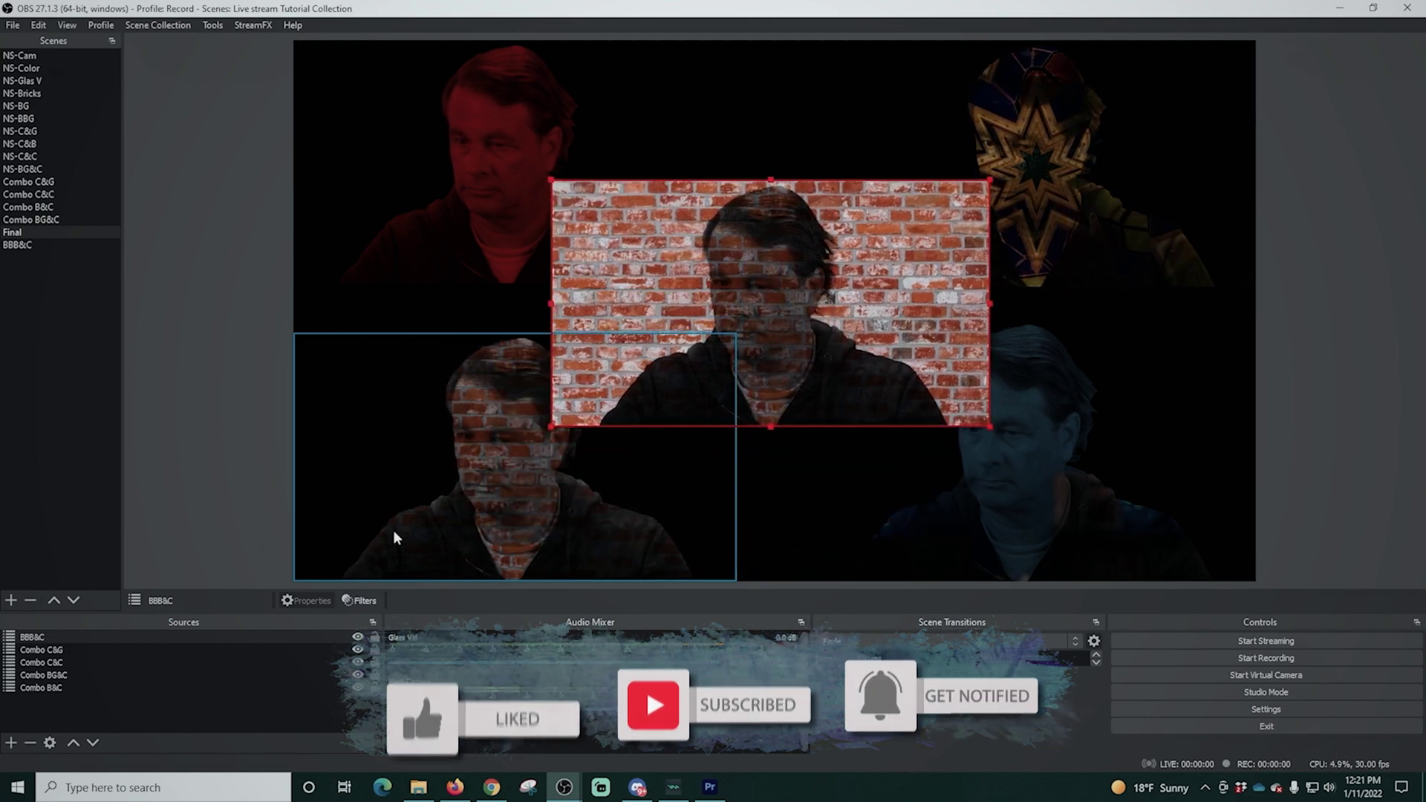
pyautogui.moveTo(245, 635); pyautogui.dragTo(246, 706)
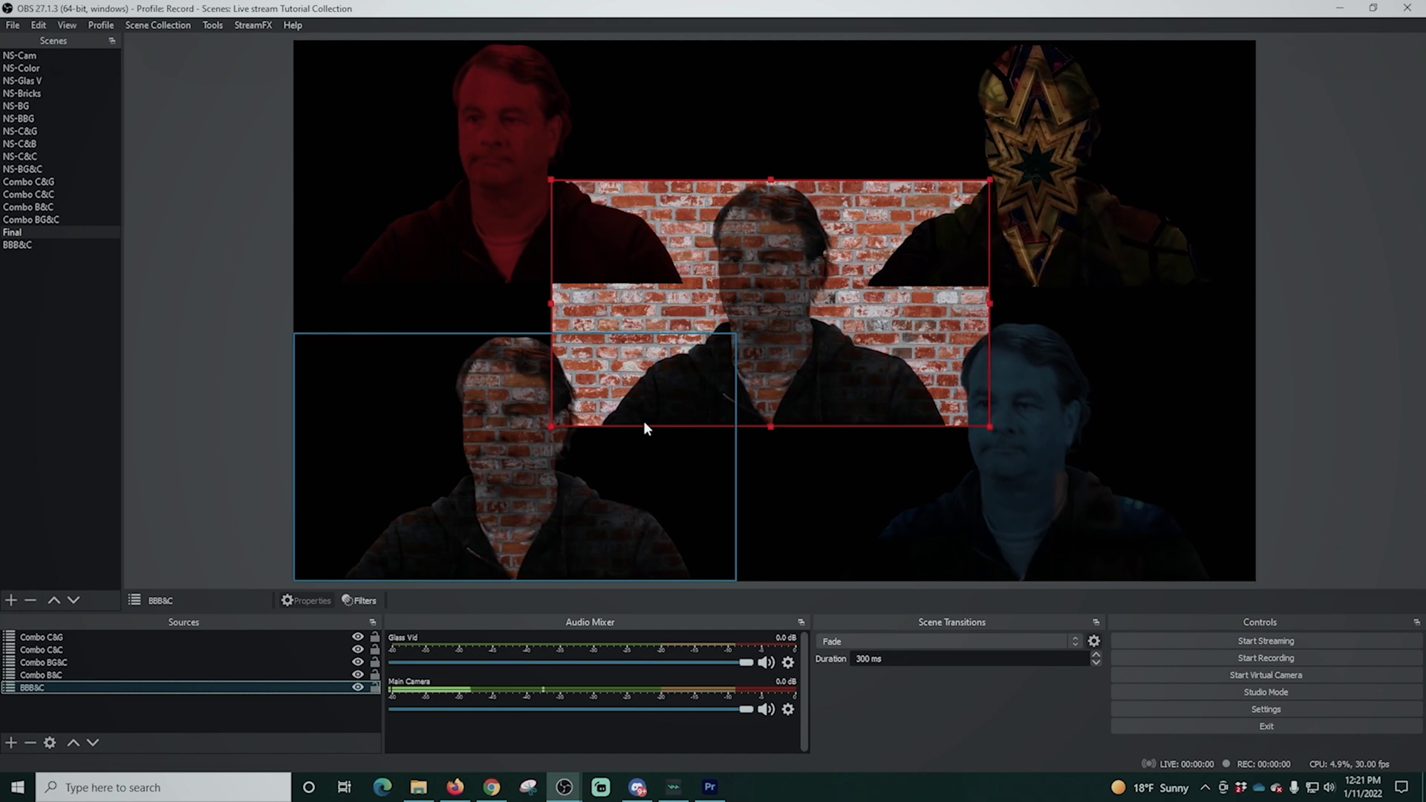